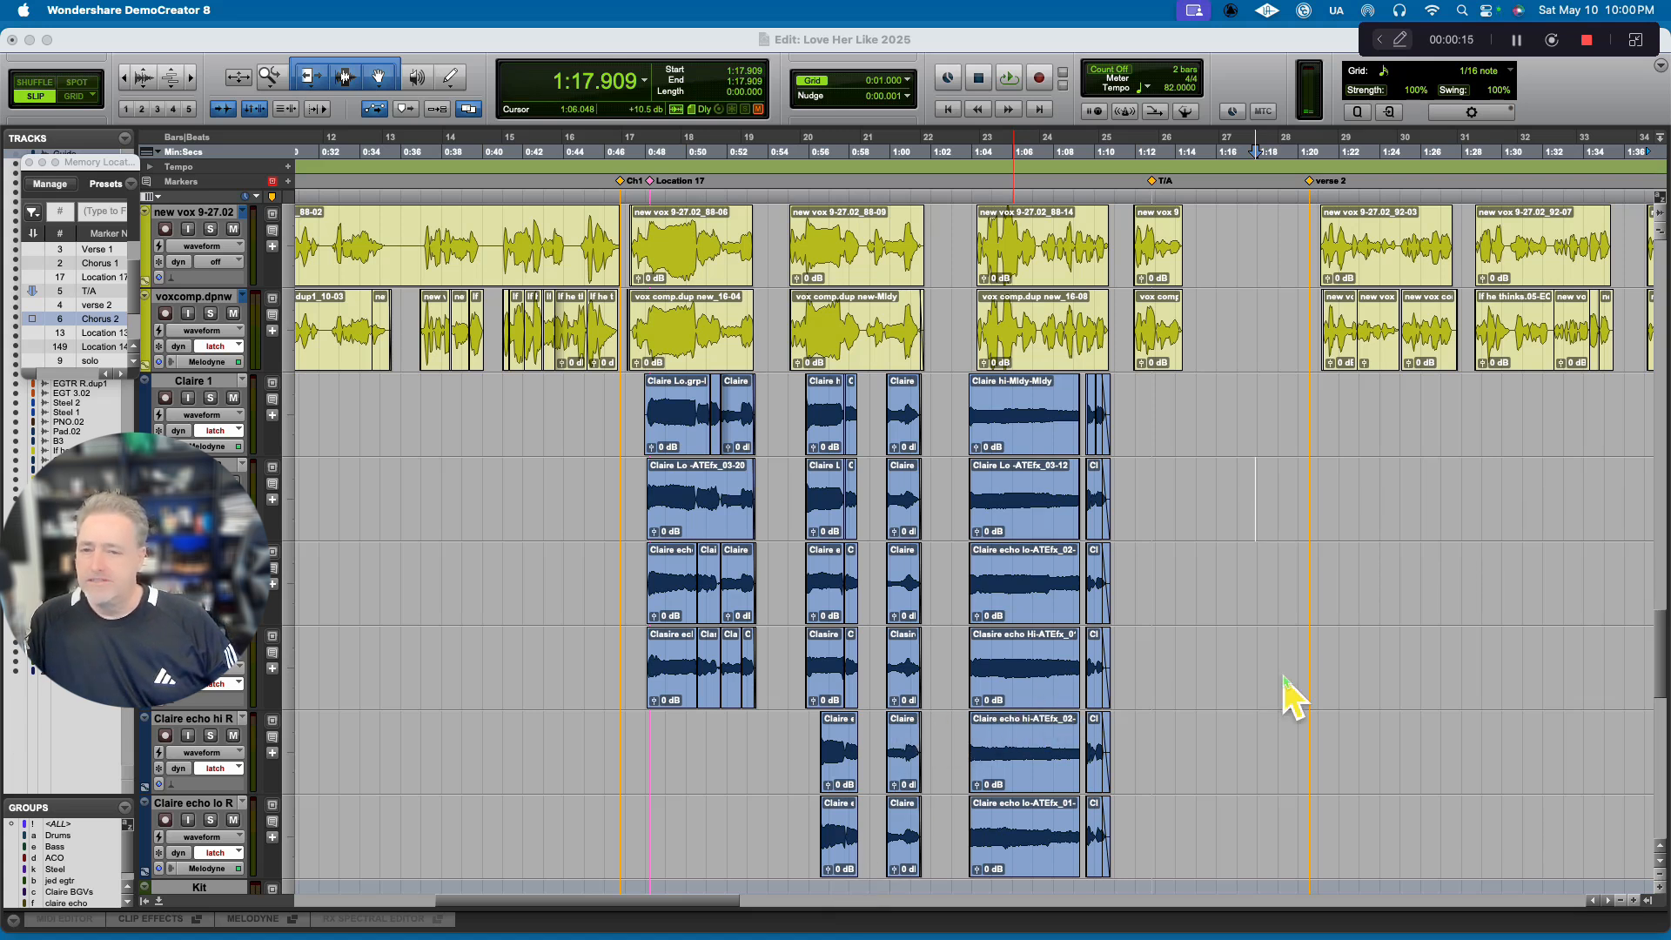
# Turn on the Tab to Transients option.
pyautogui.click(1663, 217)
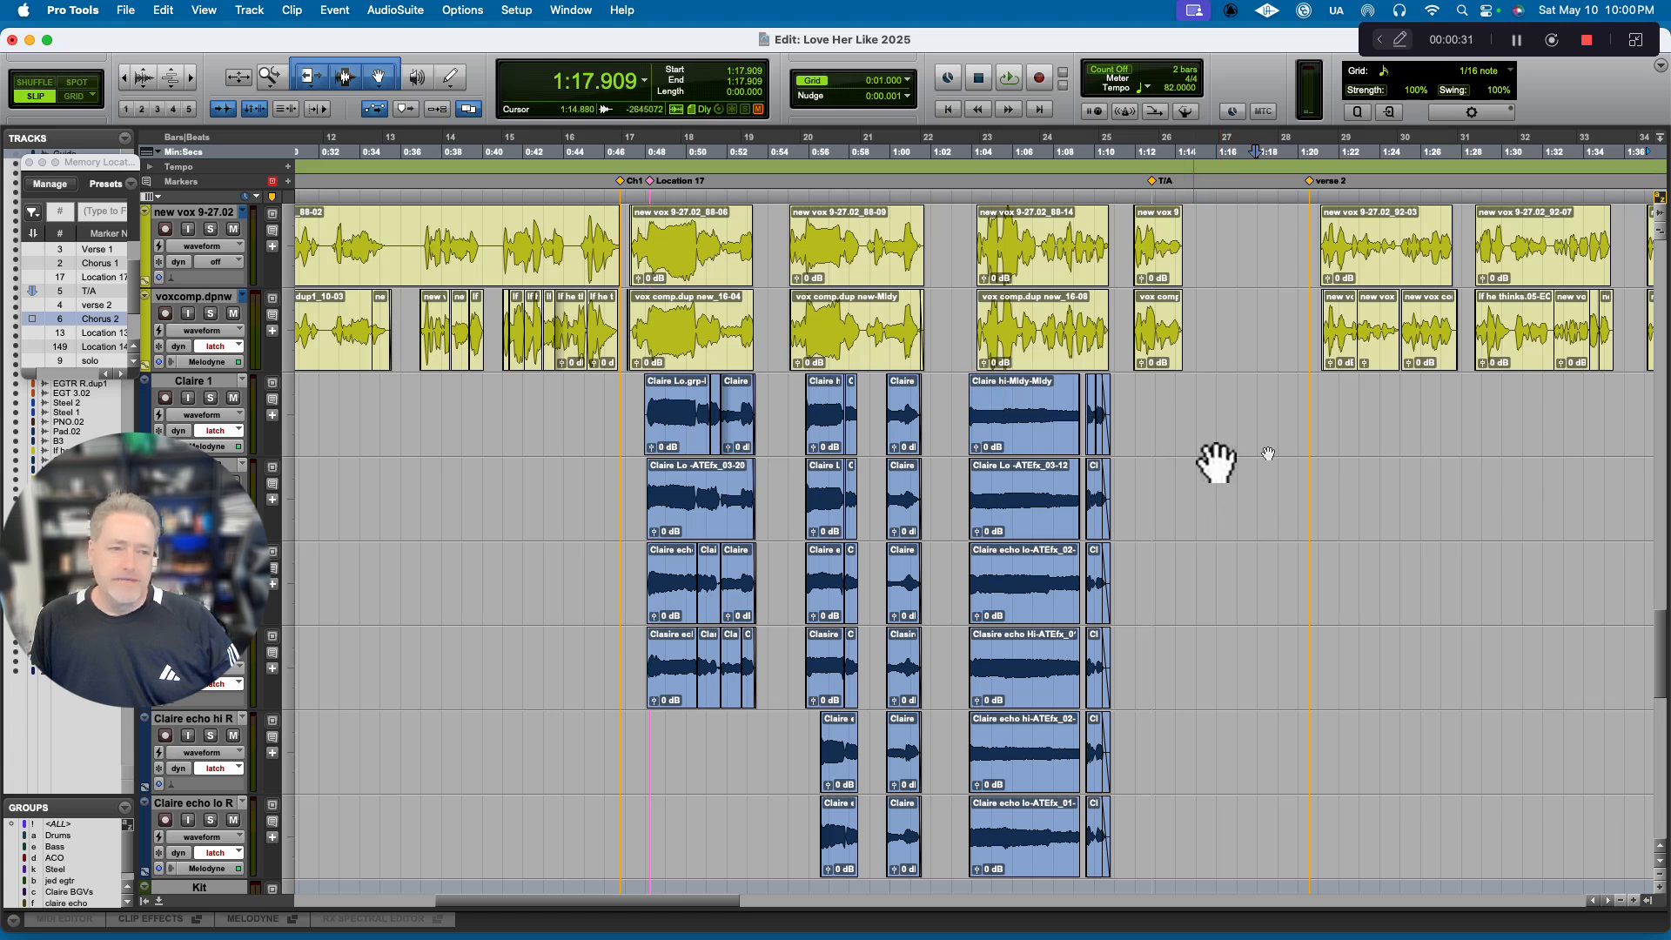
pyautogui.click(223, 110)
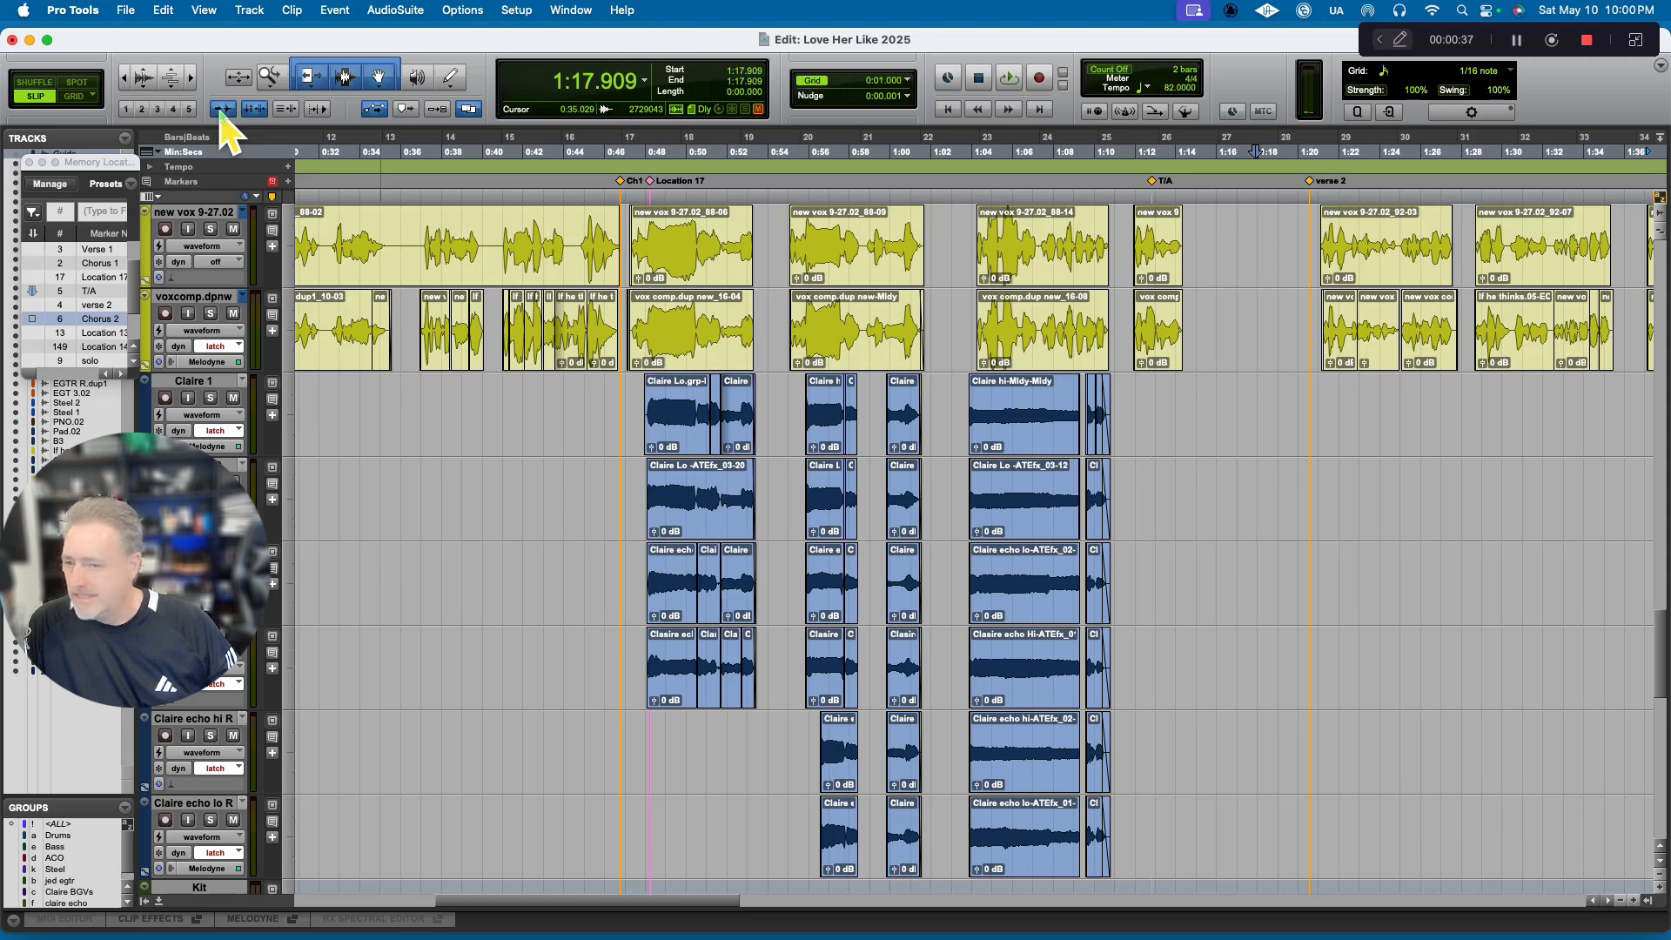
pyautogui.click(222, 110)
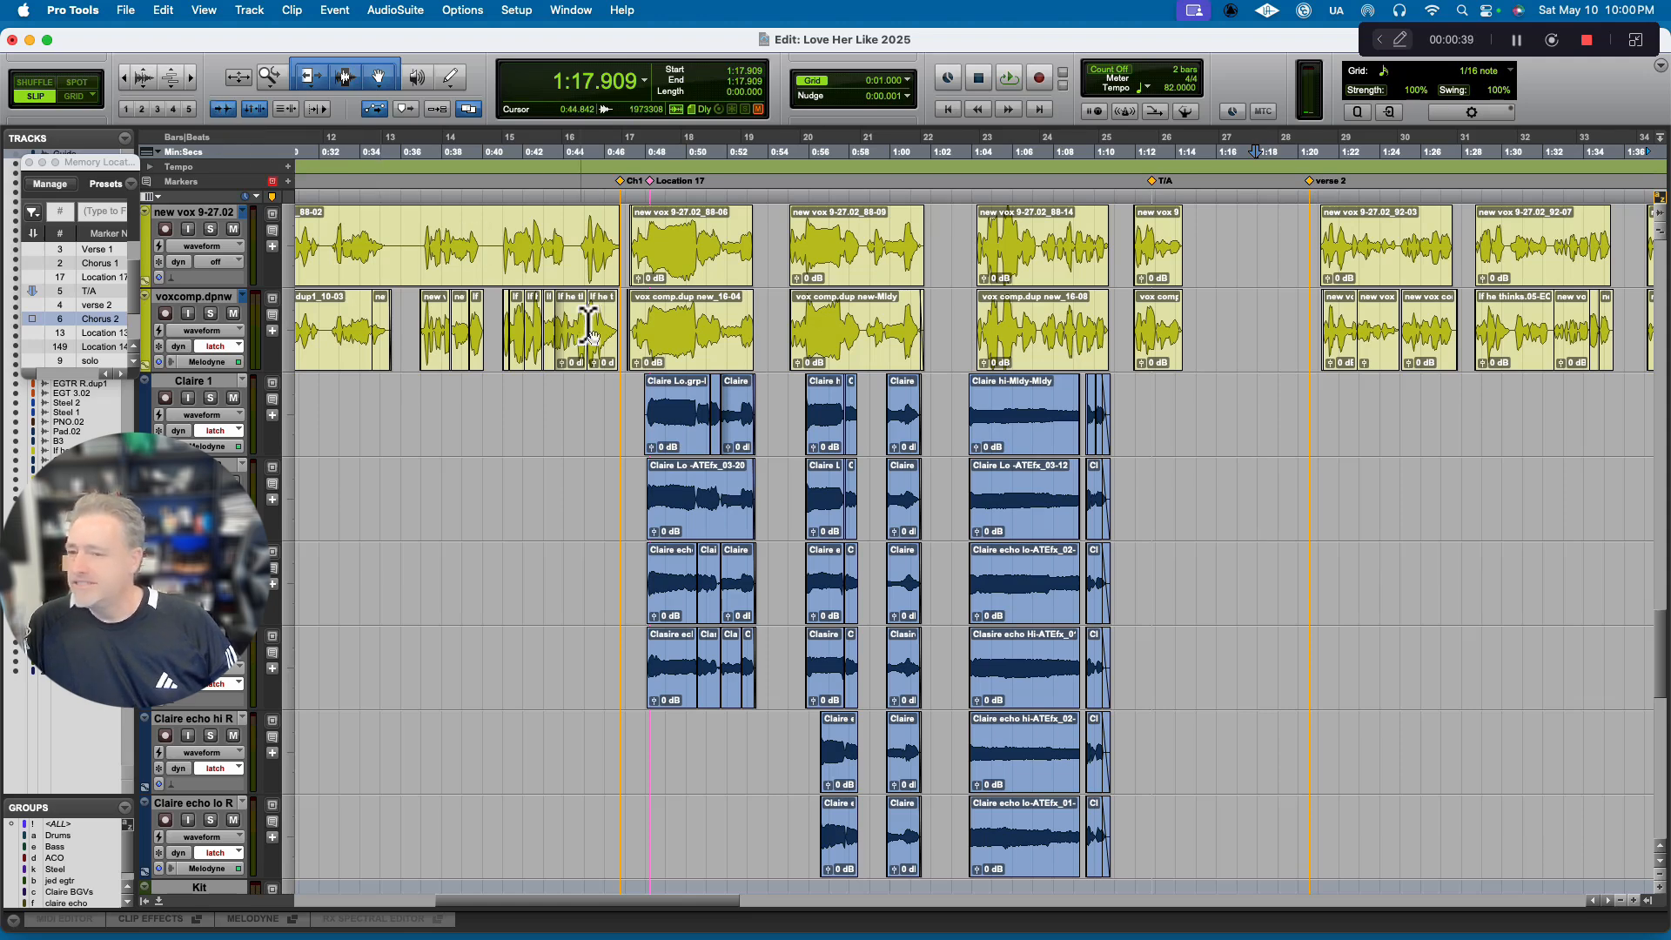
# Examine the individual click transients on the click.02 track at close zoom between the T/A and verse 2 markers.
pyautogui.scroll(10, 579, 392)
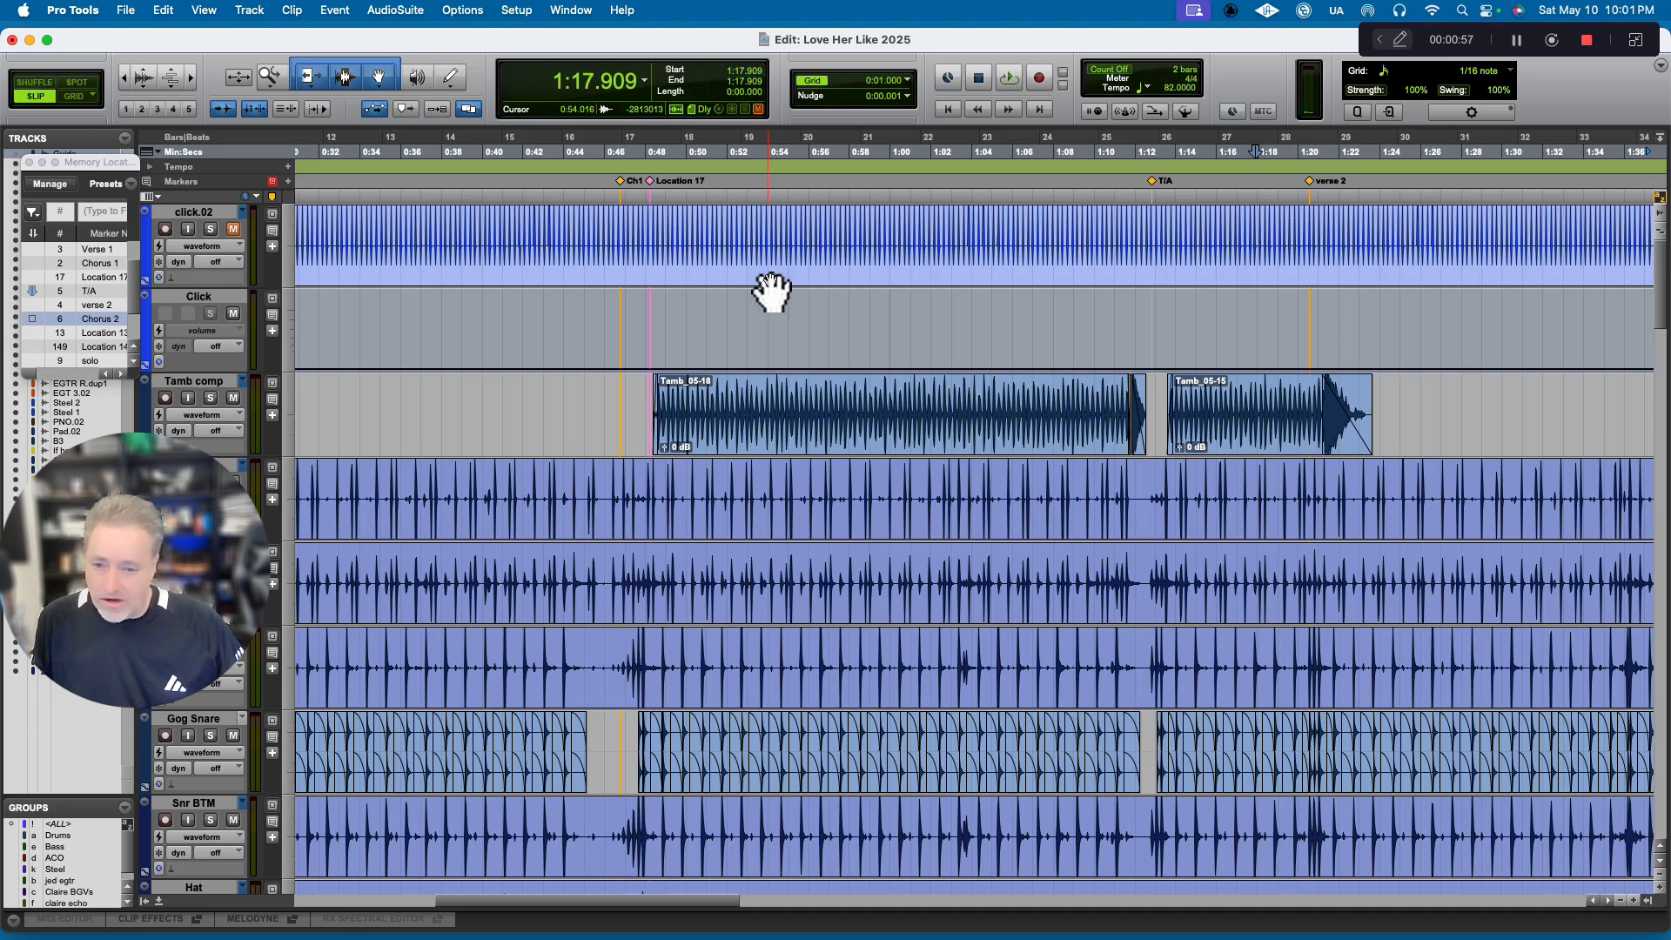
pyautogui.press('r')
pyautogui.press('r')
pyautogui.press('r')
pyautogui.press('r')
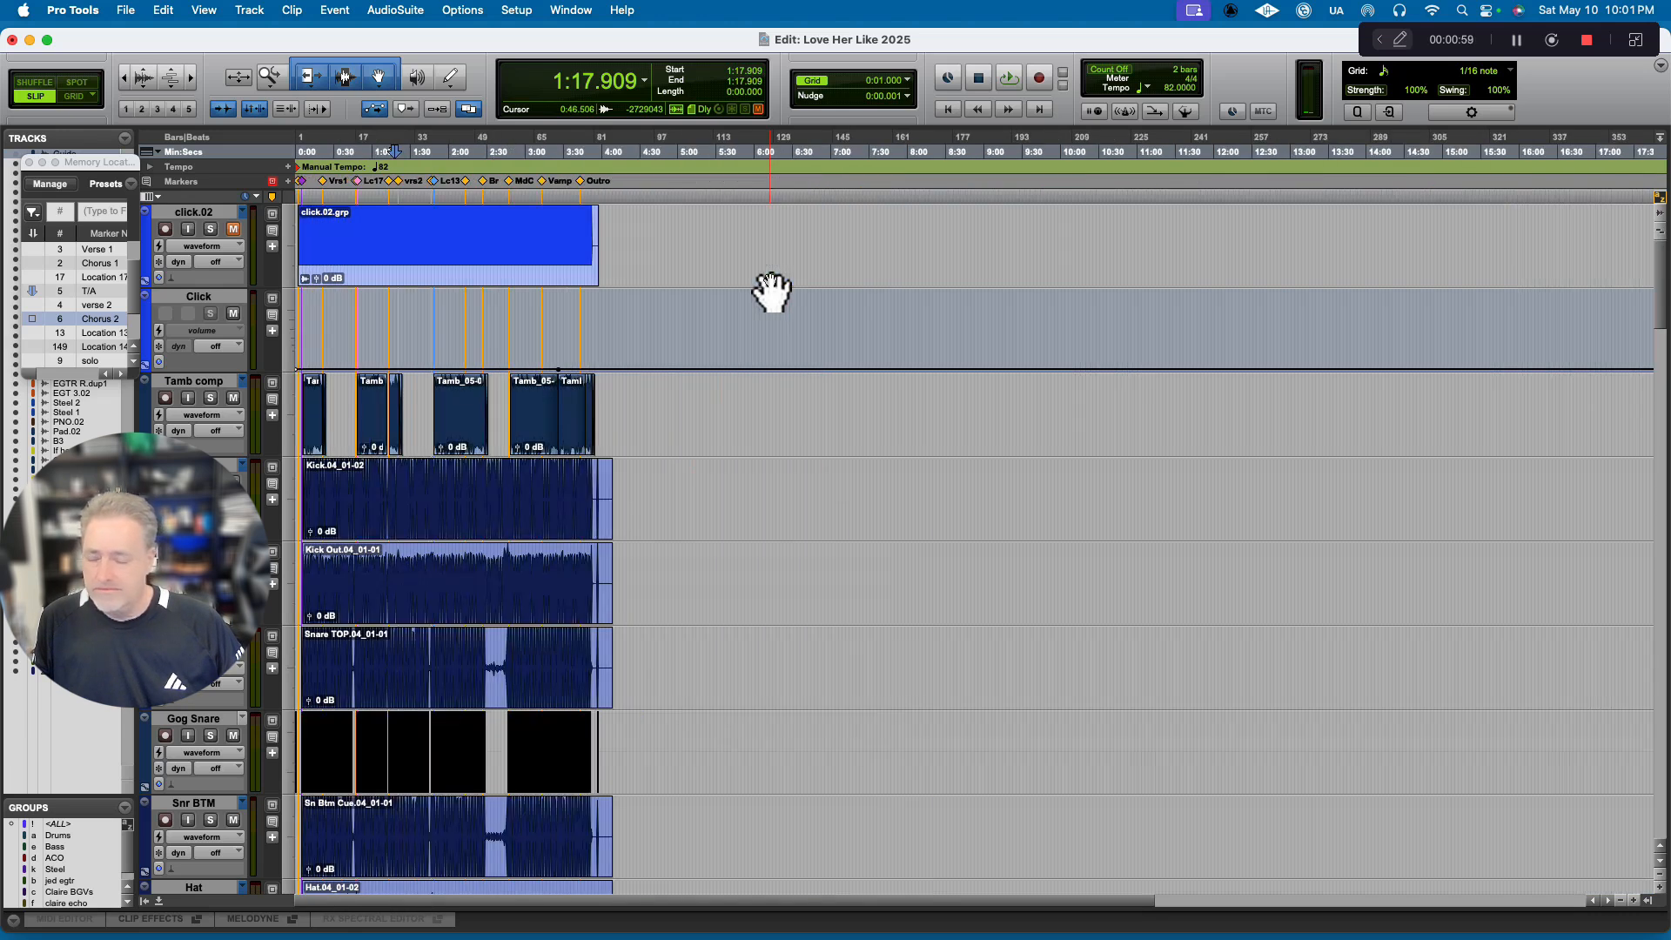
pyautogui.press('t')
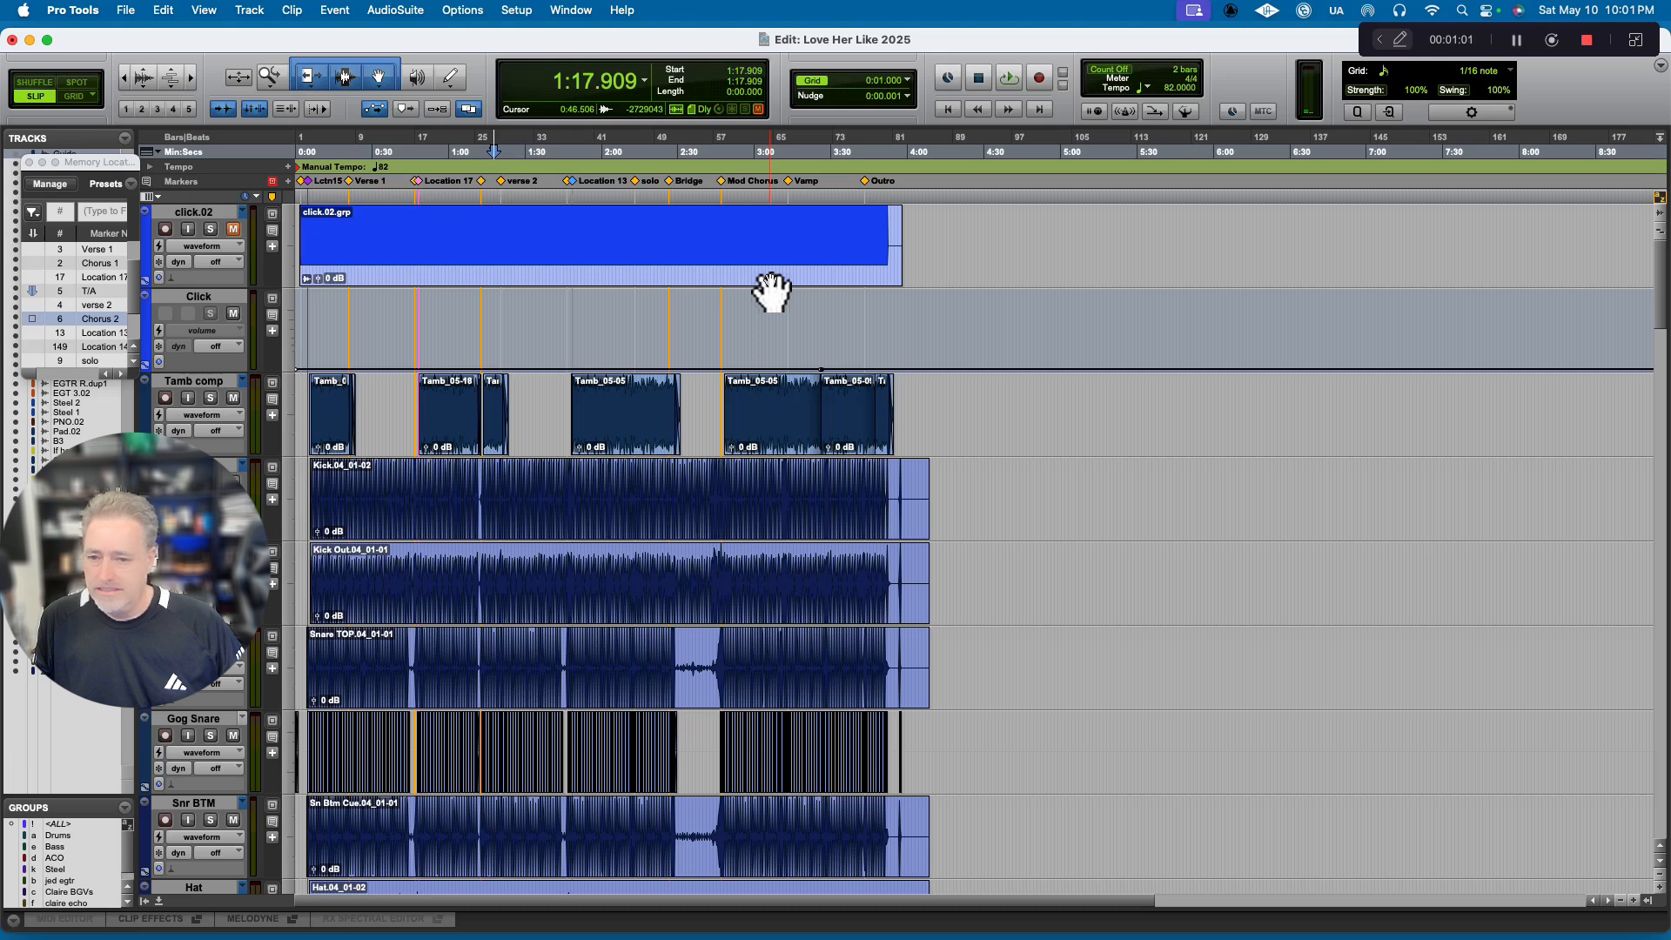
pyautogui.press('t')
pyautogui.press('t')
pyautogui.press('t')
pyautogui.press('t')
pyautogui.press('t')
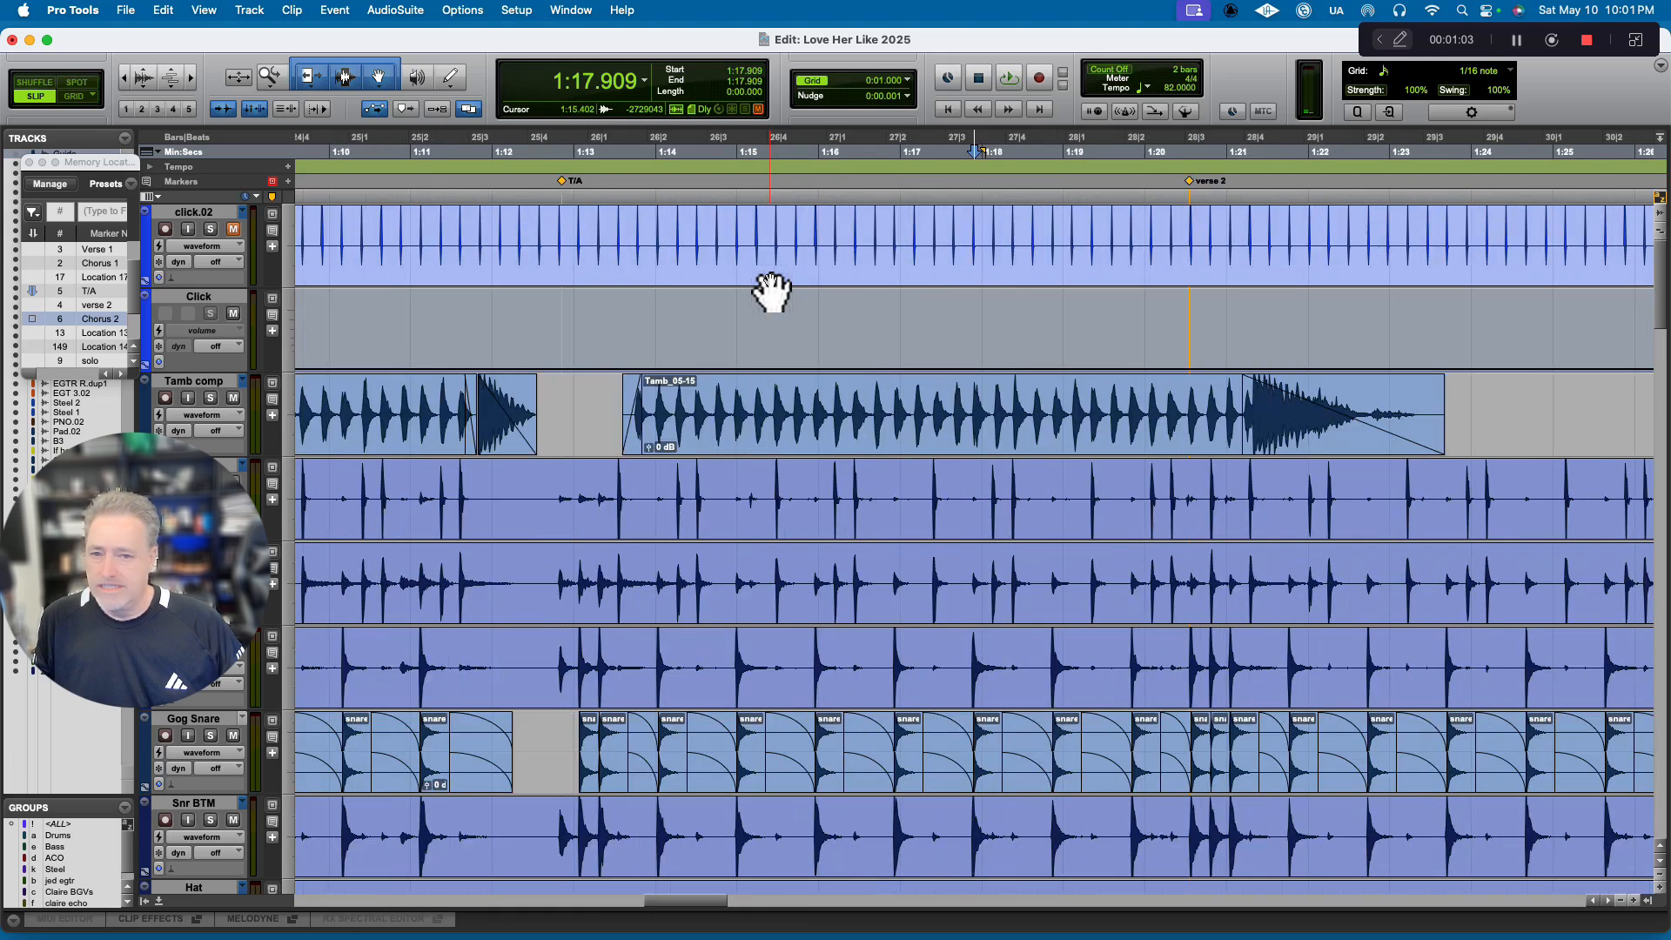
pyautogui.press('t')
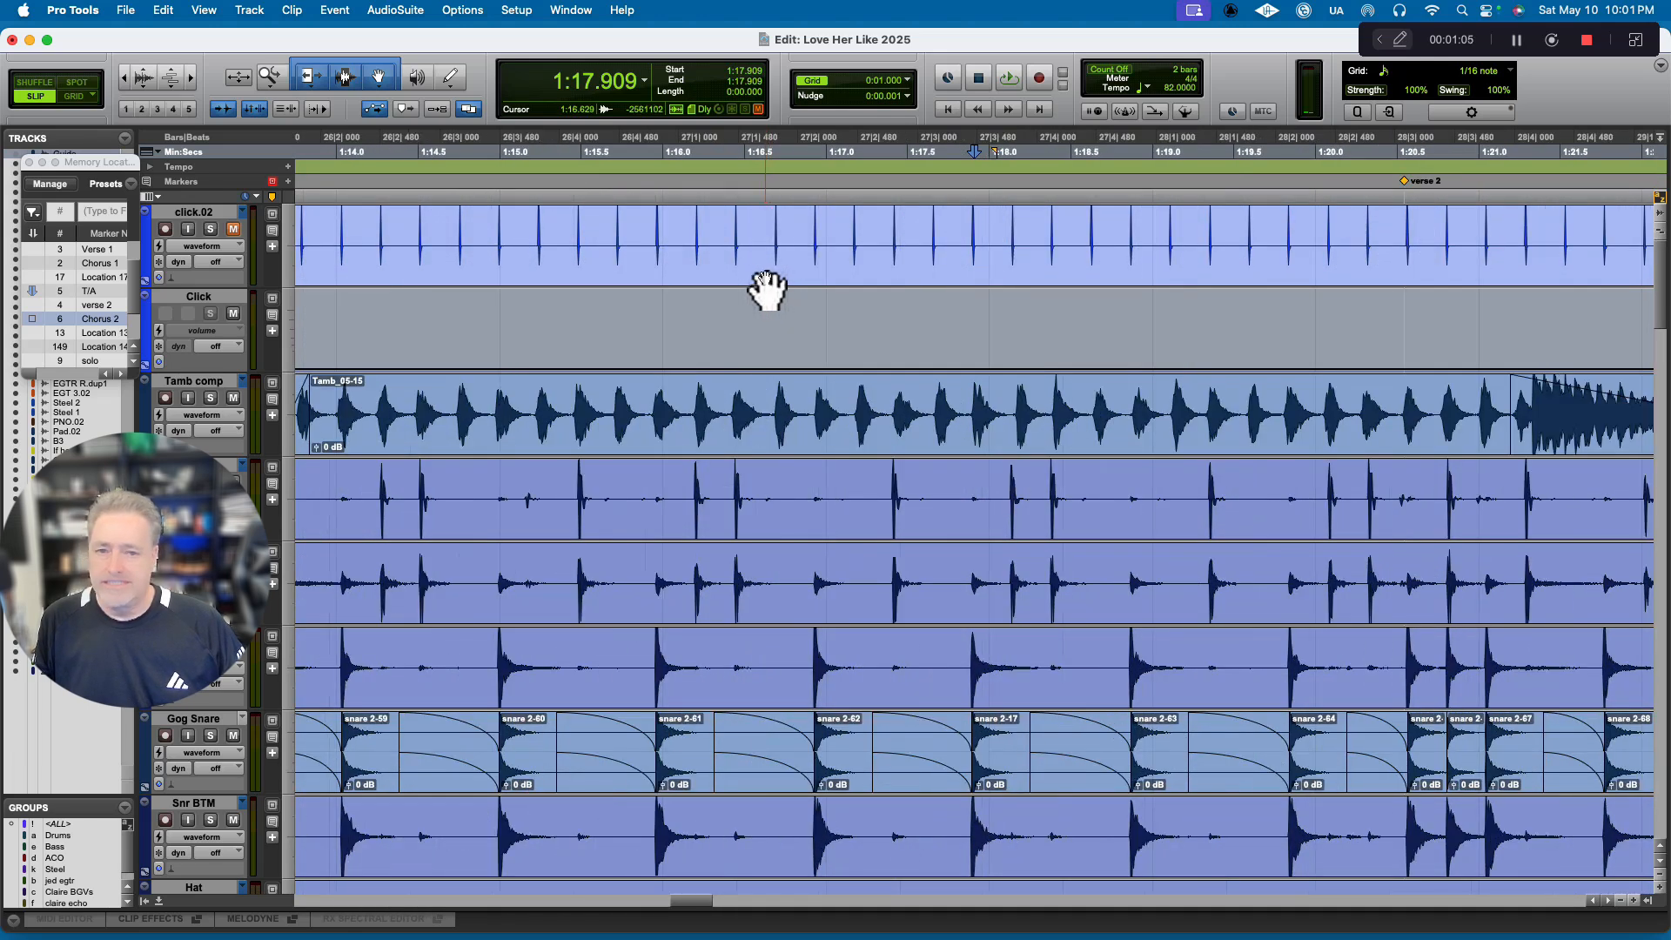
pyautogui.hscroll(-3, 746, 268)
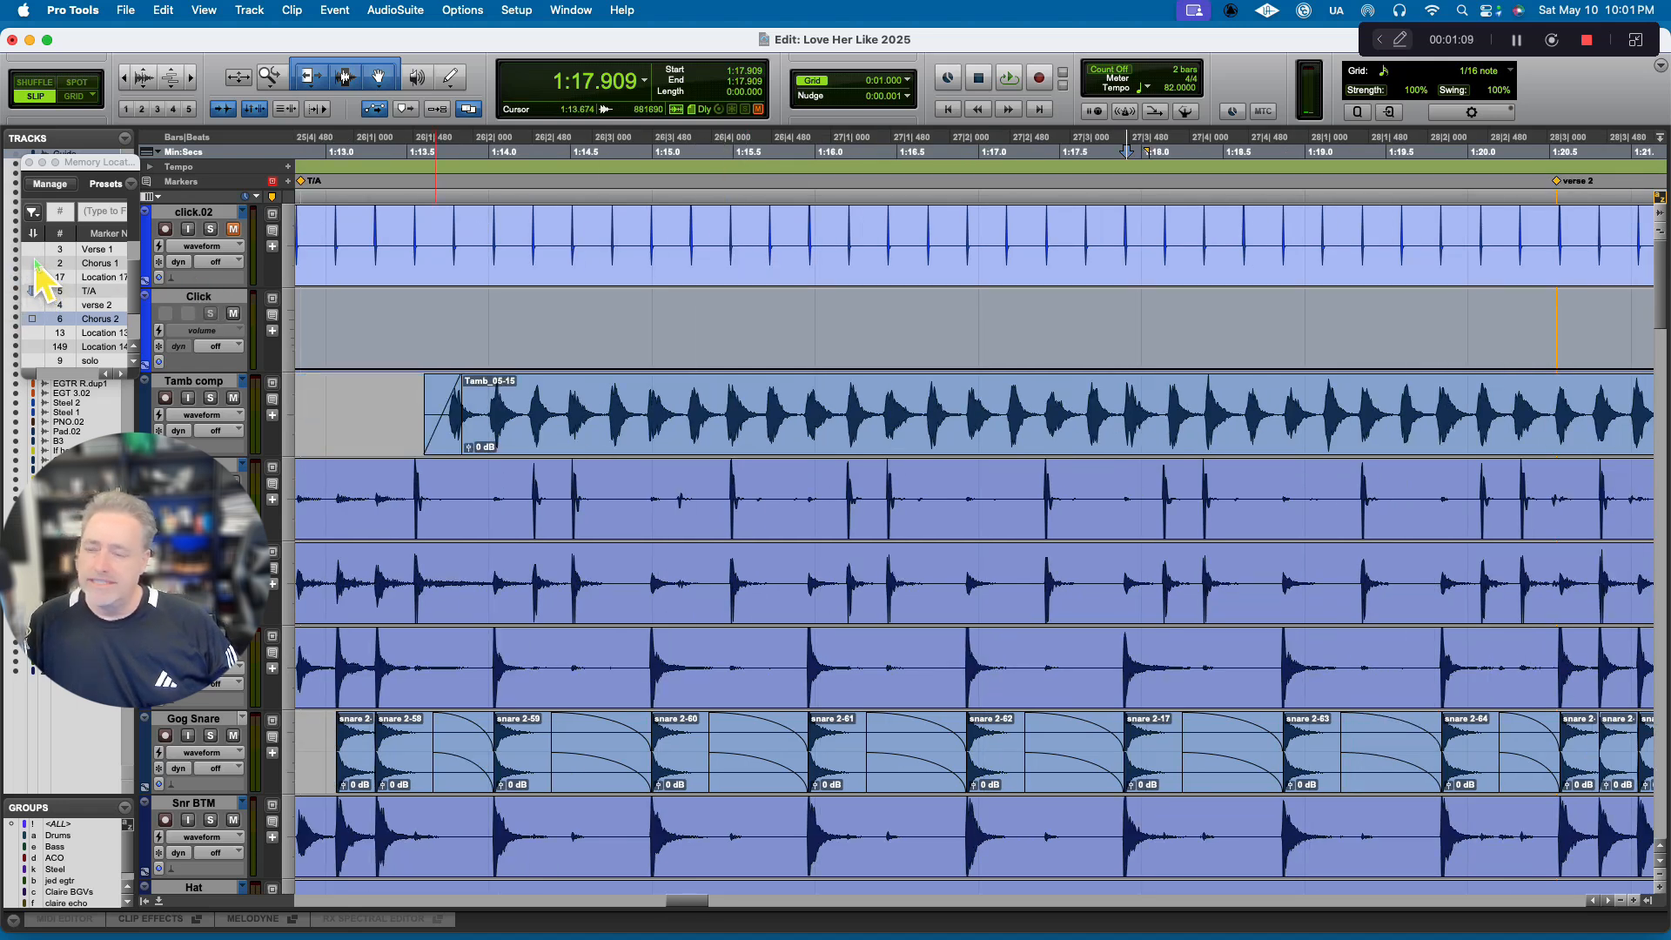
# Recall the Chorus 1 memory location and audition the song briefly from there.
pyautogui.click(35, 263)
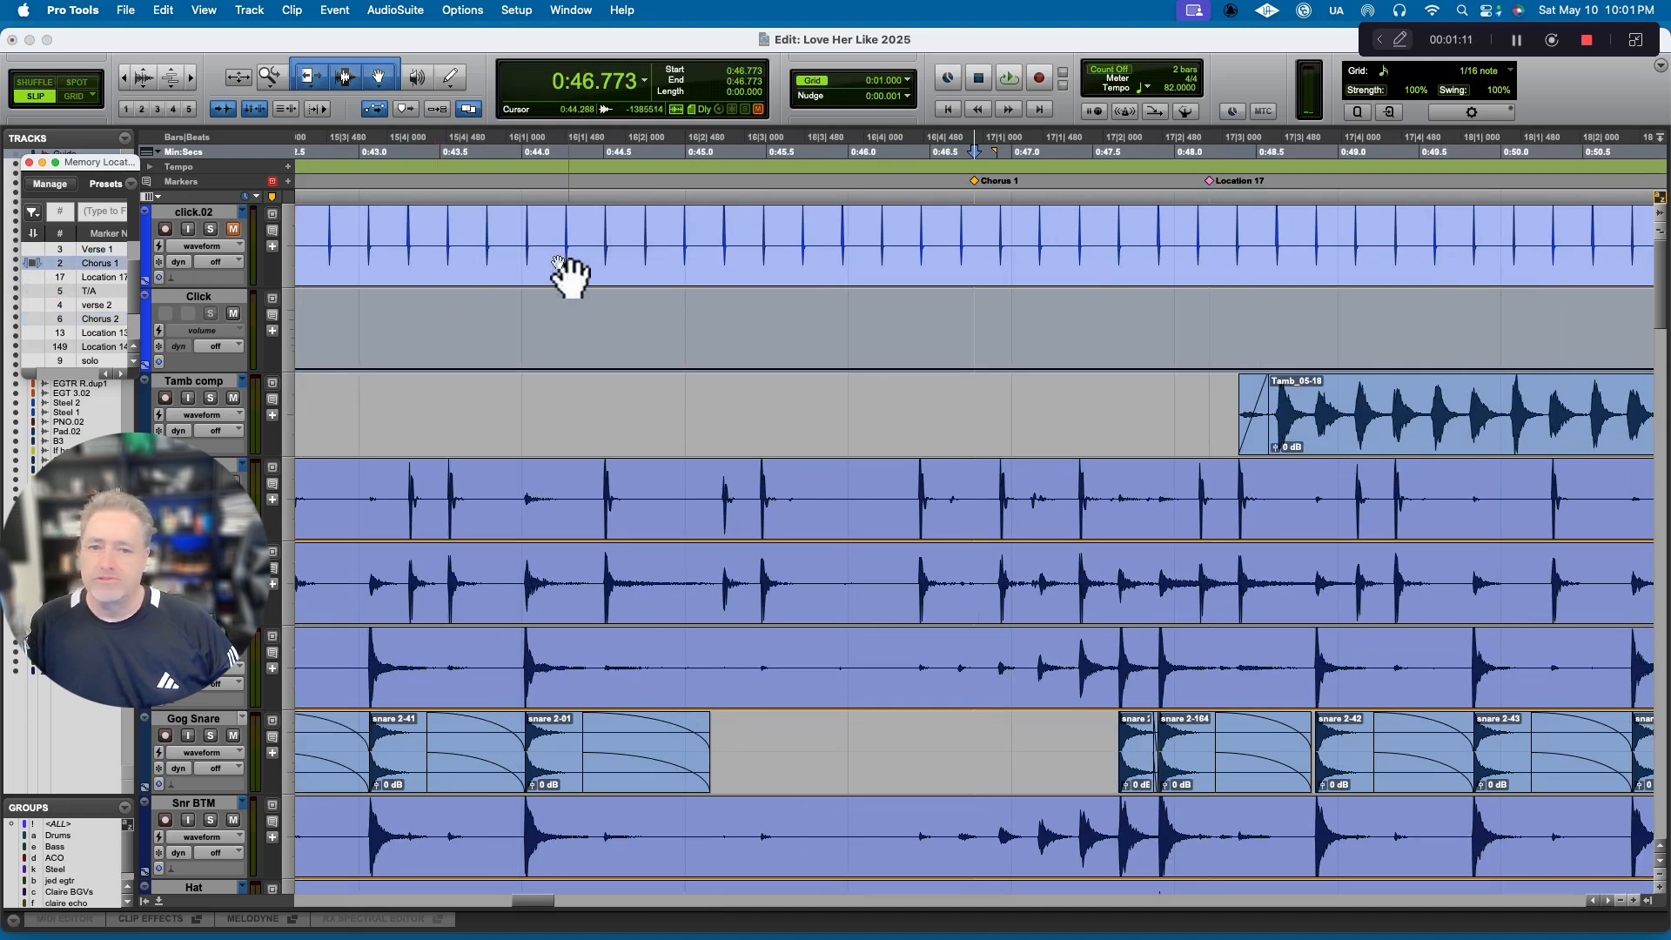
pyautogui.press('space')
pyautogui.hscroll(5, 610, 272)
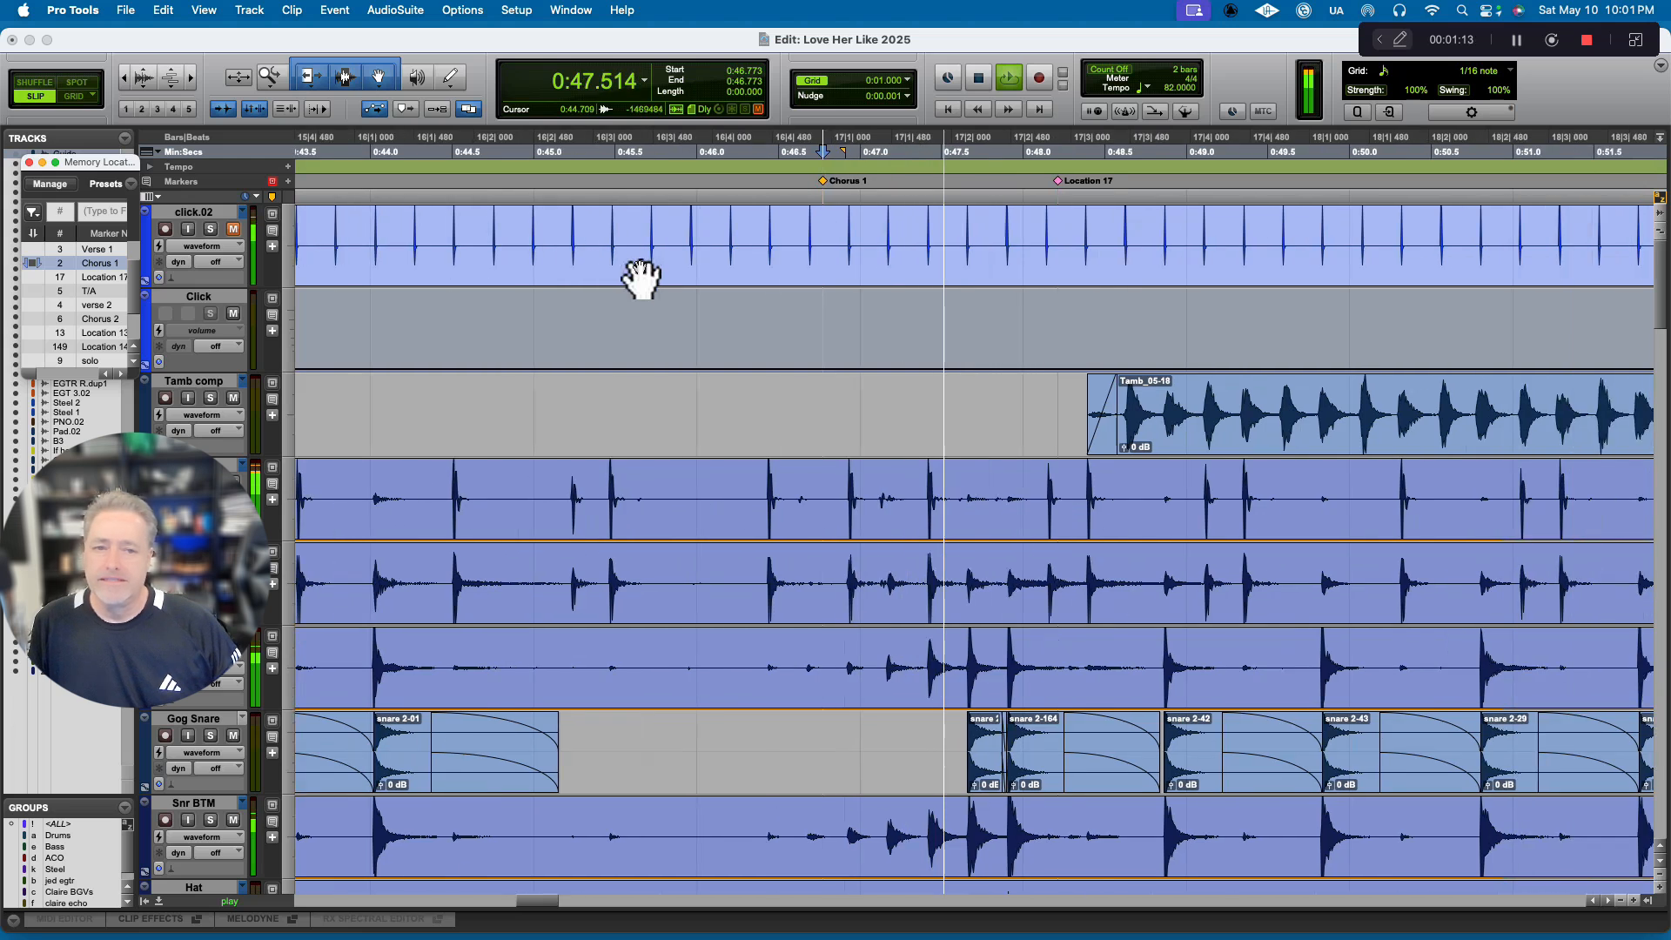
pyautogui.press('space')
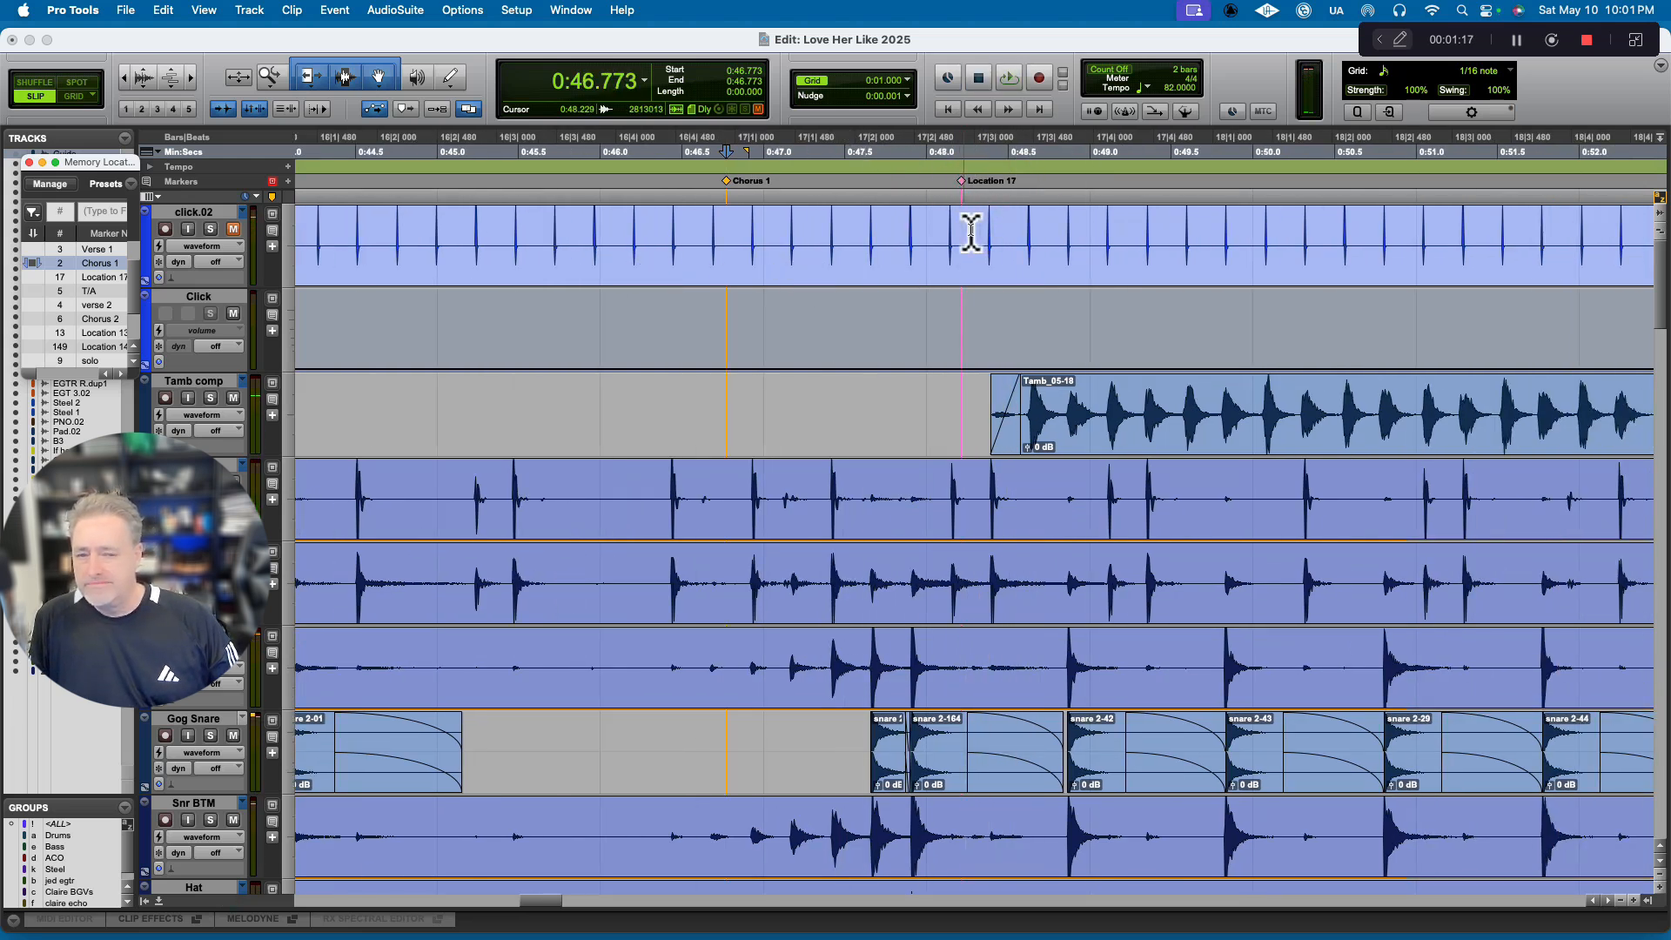
# Place the edit cursor on the first click.02 transient after Location 17, at 0:48.386, and create a marker there with the default settings.
pyautogui.click(972, 224)
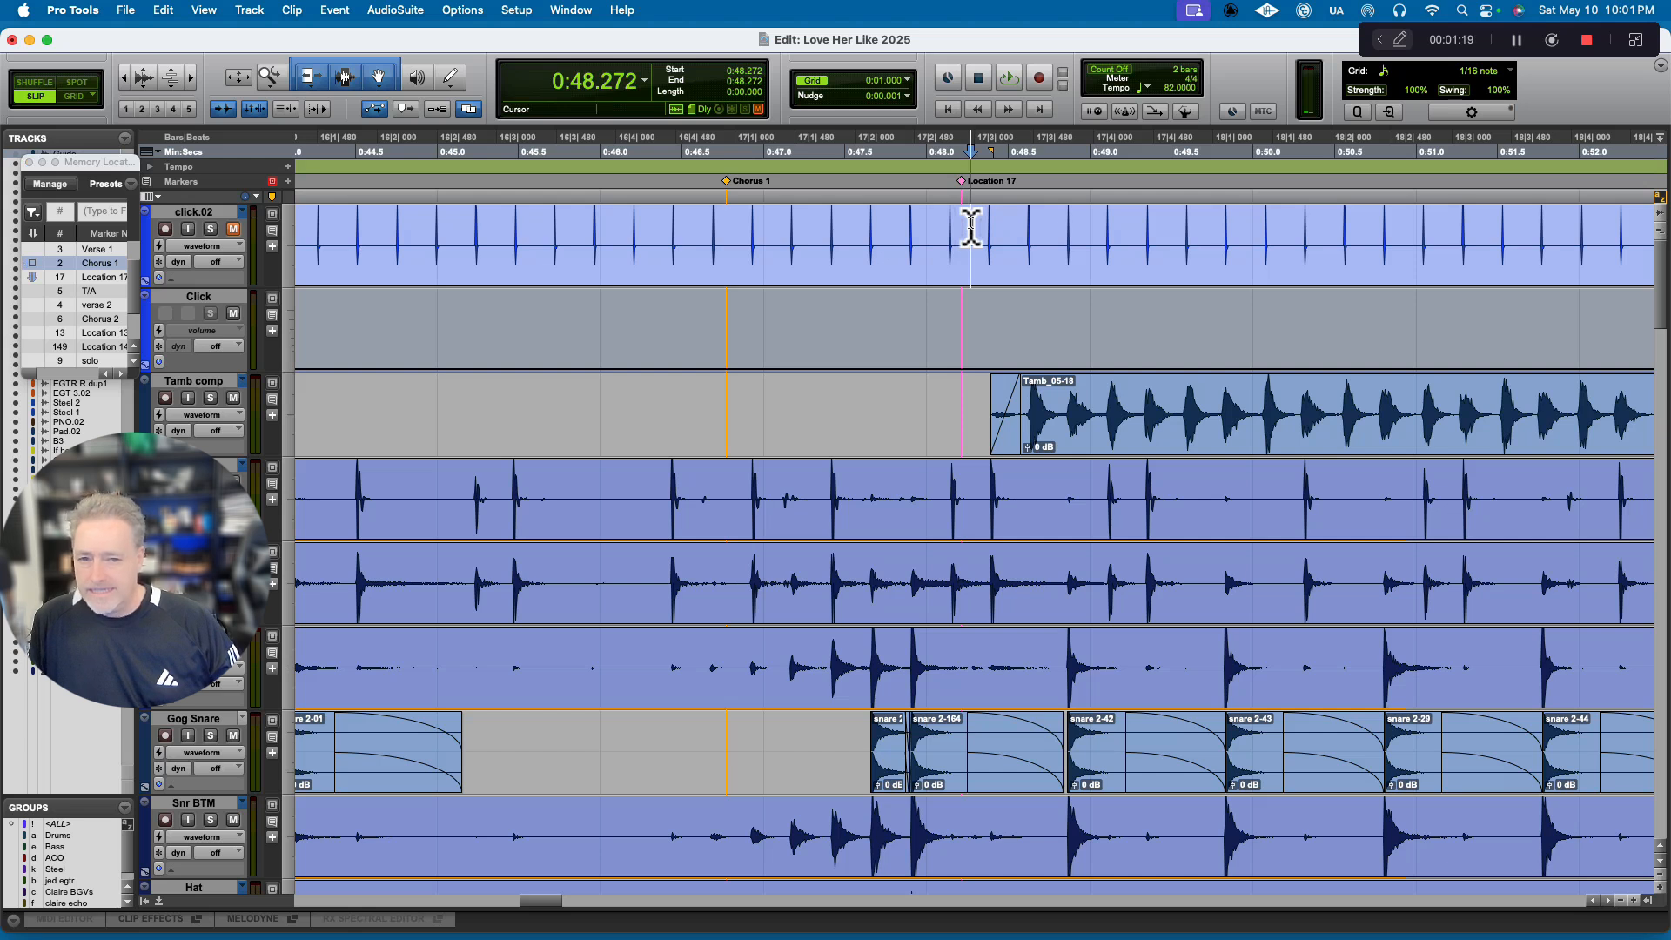
pyautogui.moveTo(980, 226); pyautogui.dragTo(1008, 228)
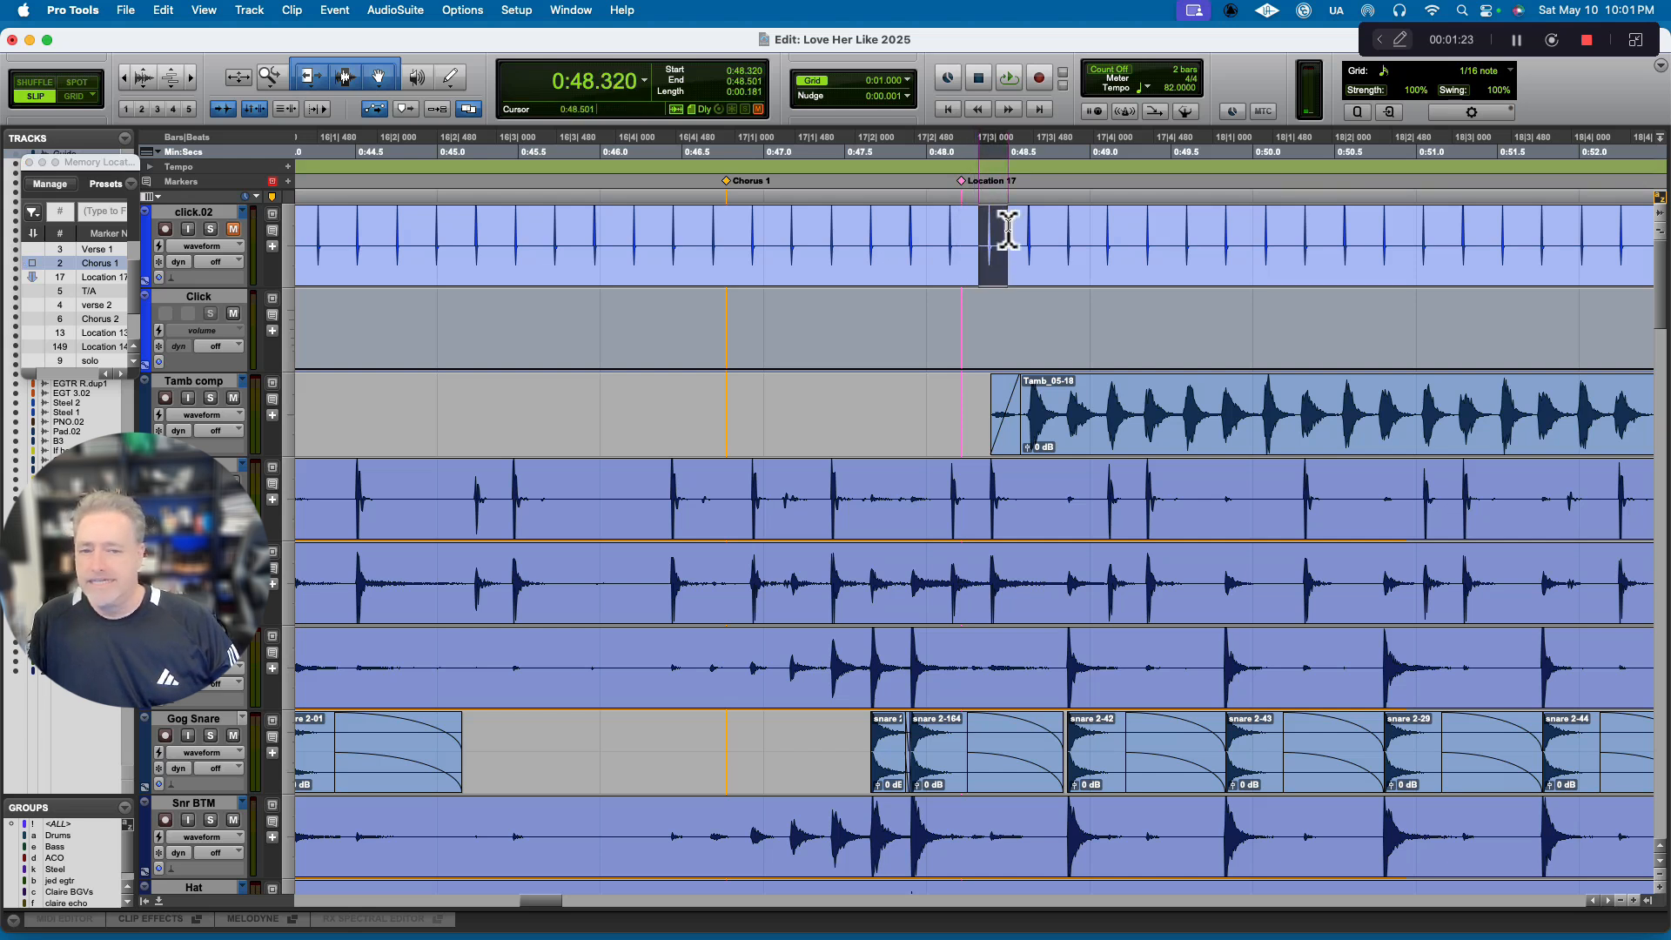
pyautogui.click(976, 225)
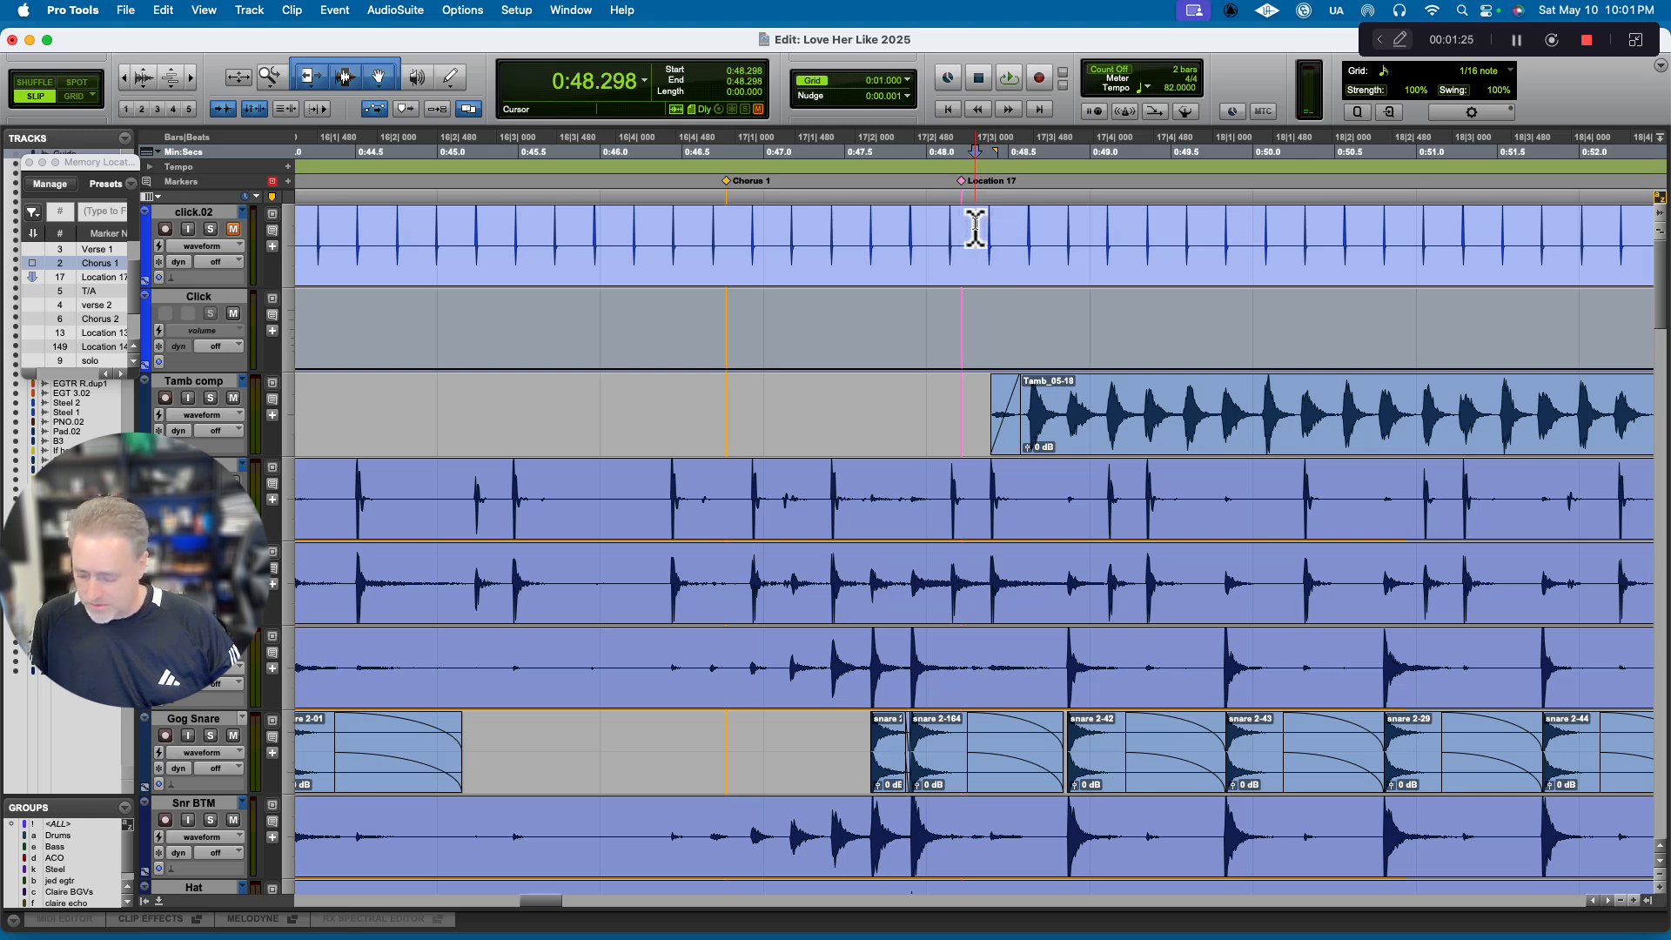
pyautogui.click(969, 228)
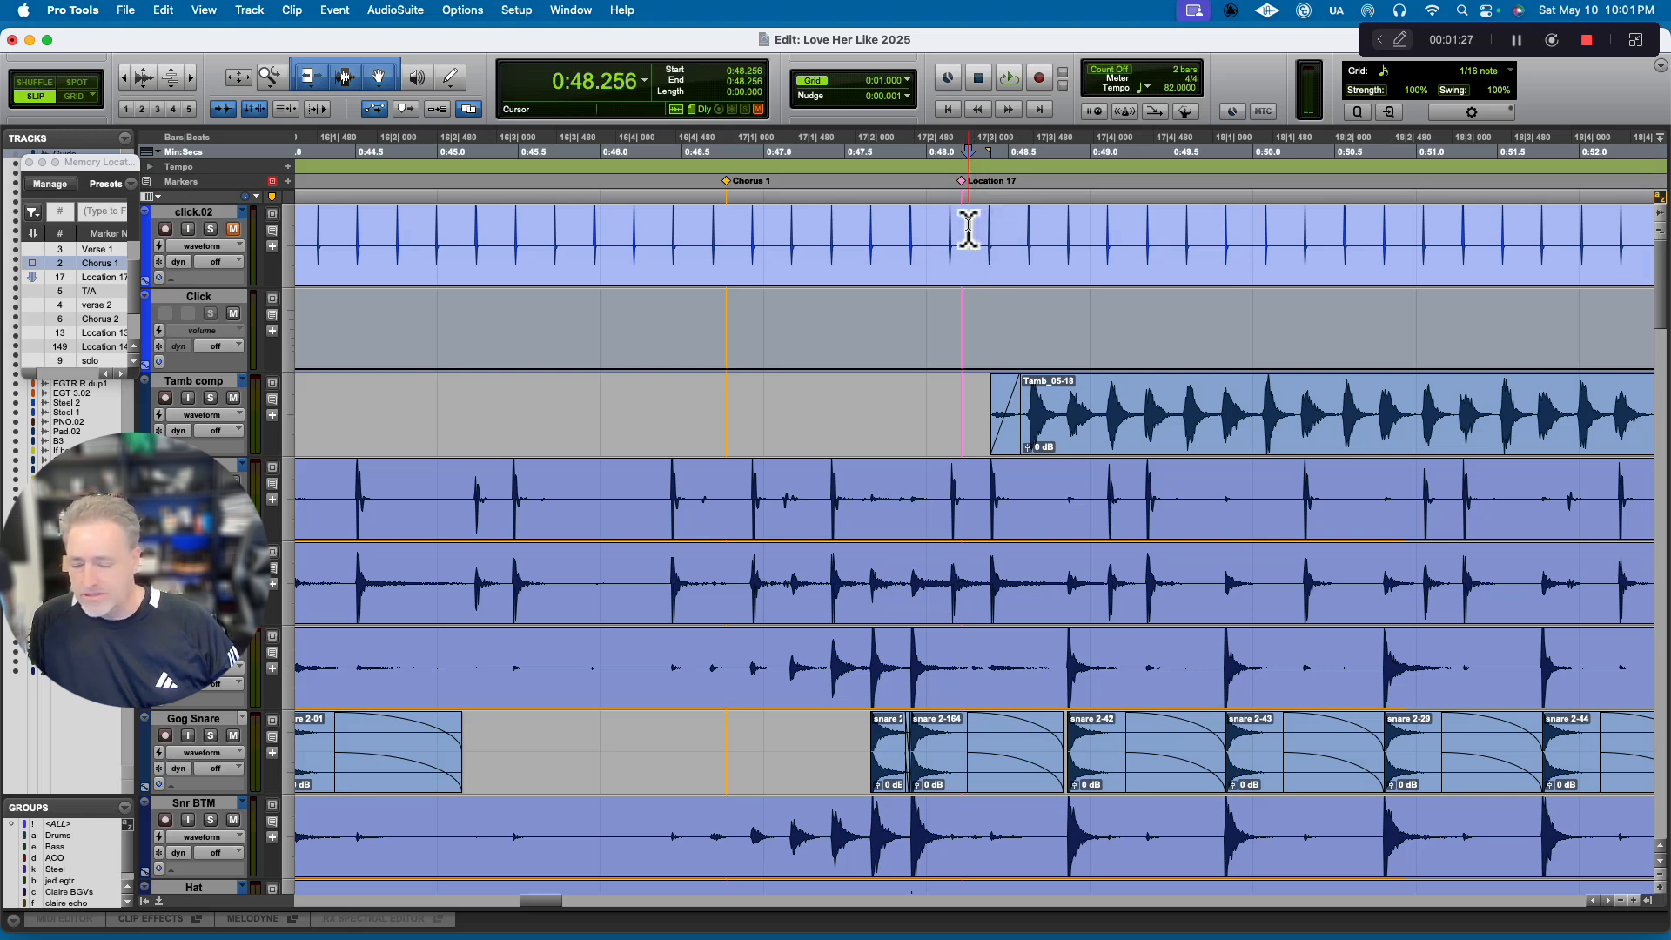
pyautogui.press('KP_Enter')
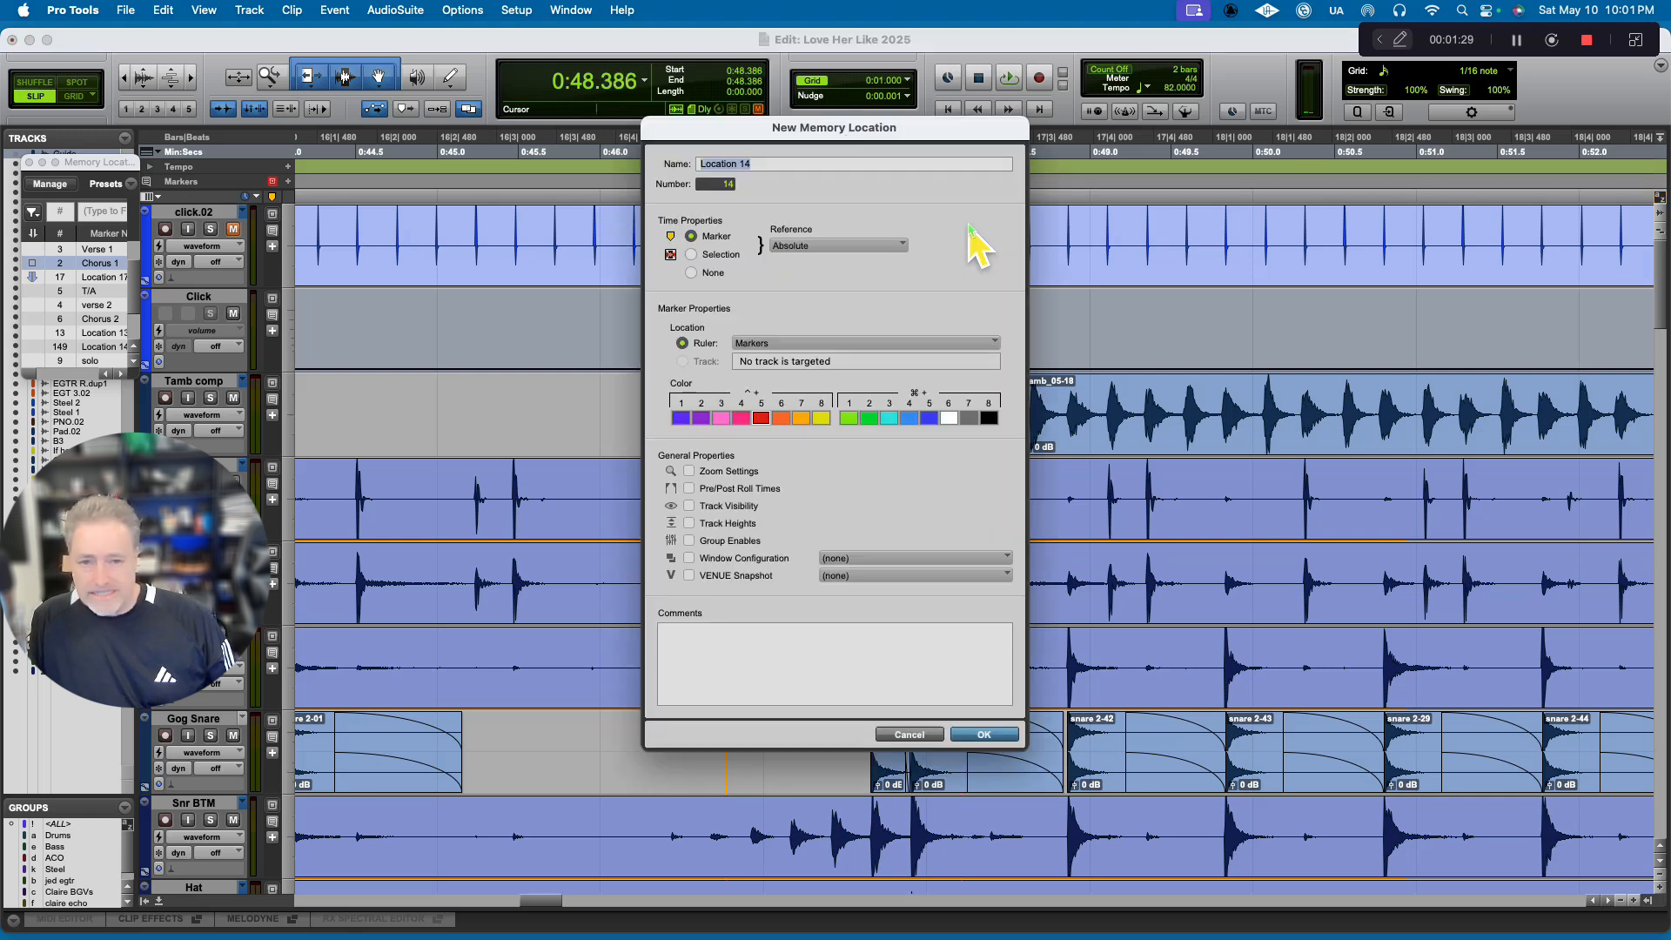
pyautogui.press('Return')
# Delete the old Location 17 marker and audition the song briefly from the new marker beside it.
pyautogui.moveTo(971, 186); pyautogui.dragTo(943, 185)
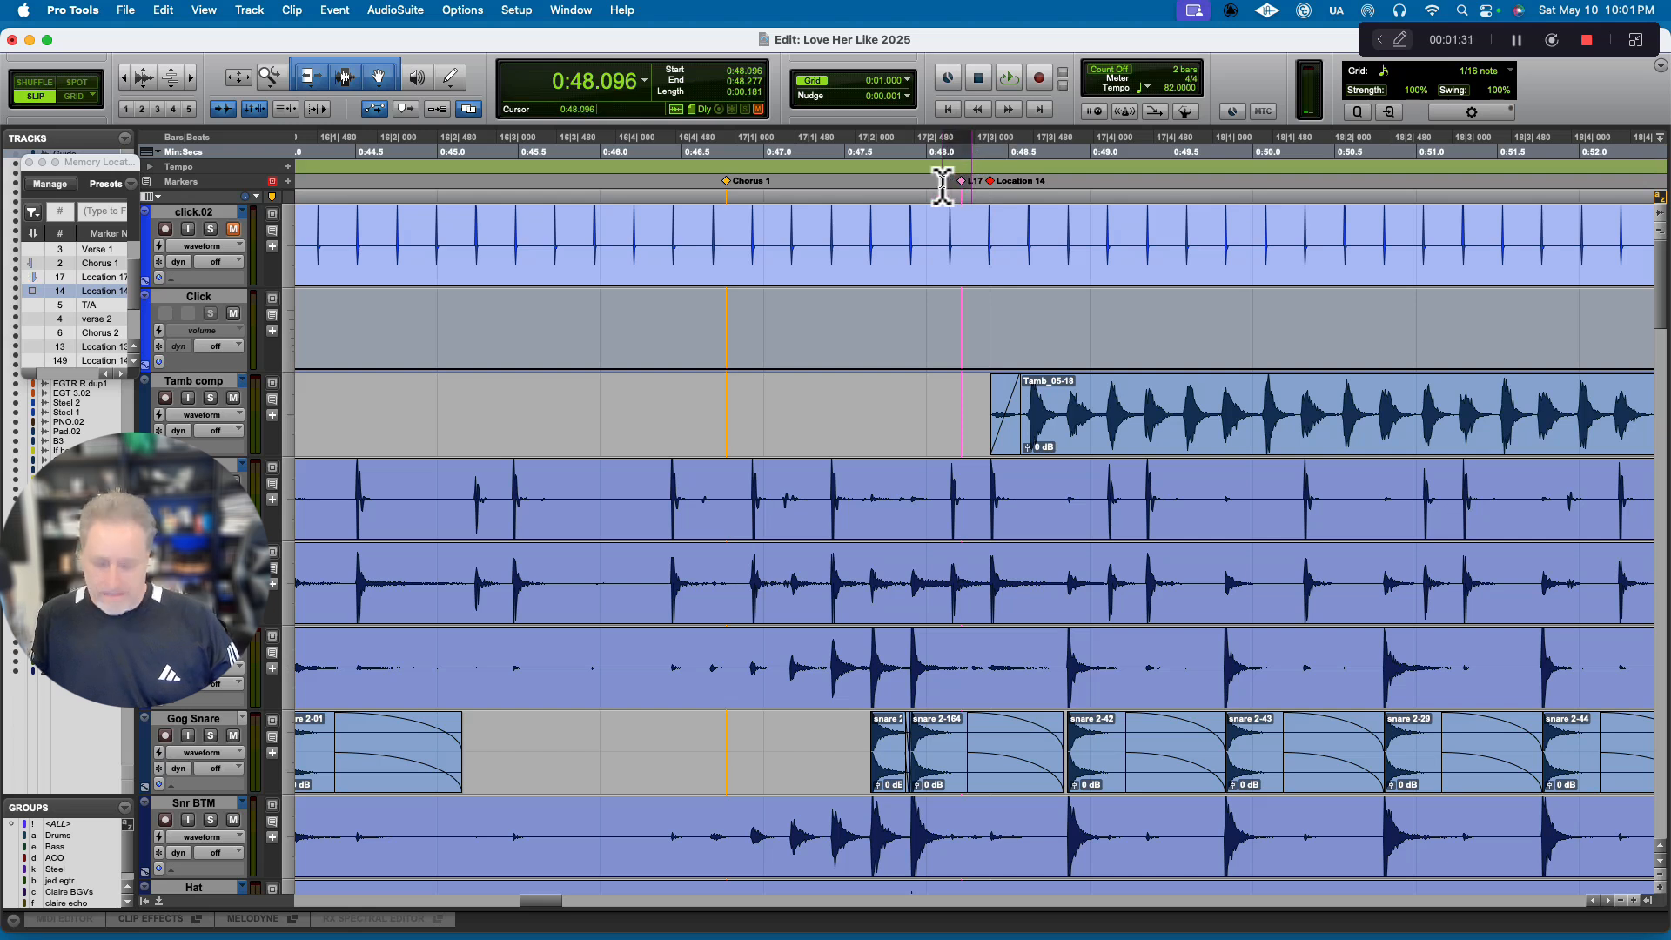
pyautogui.press('BackSpace')
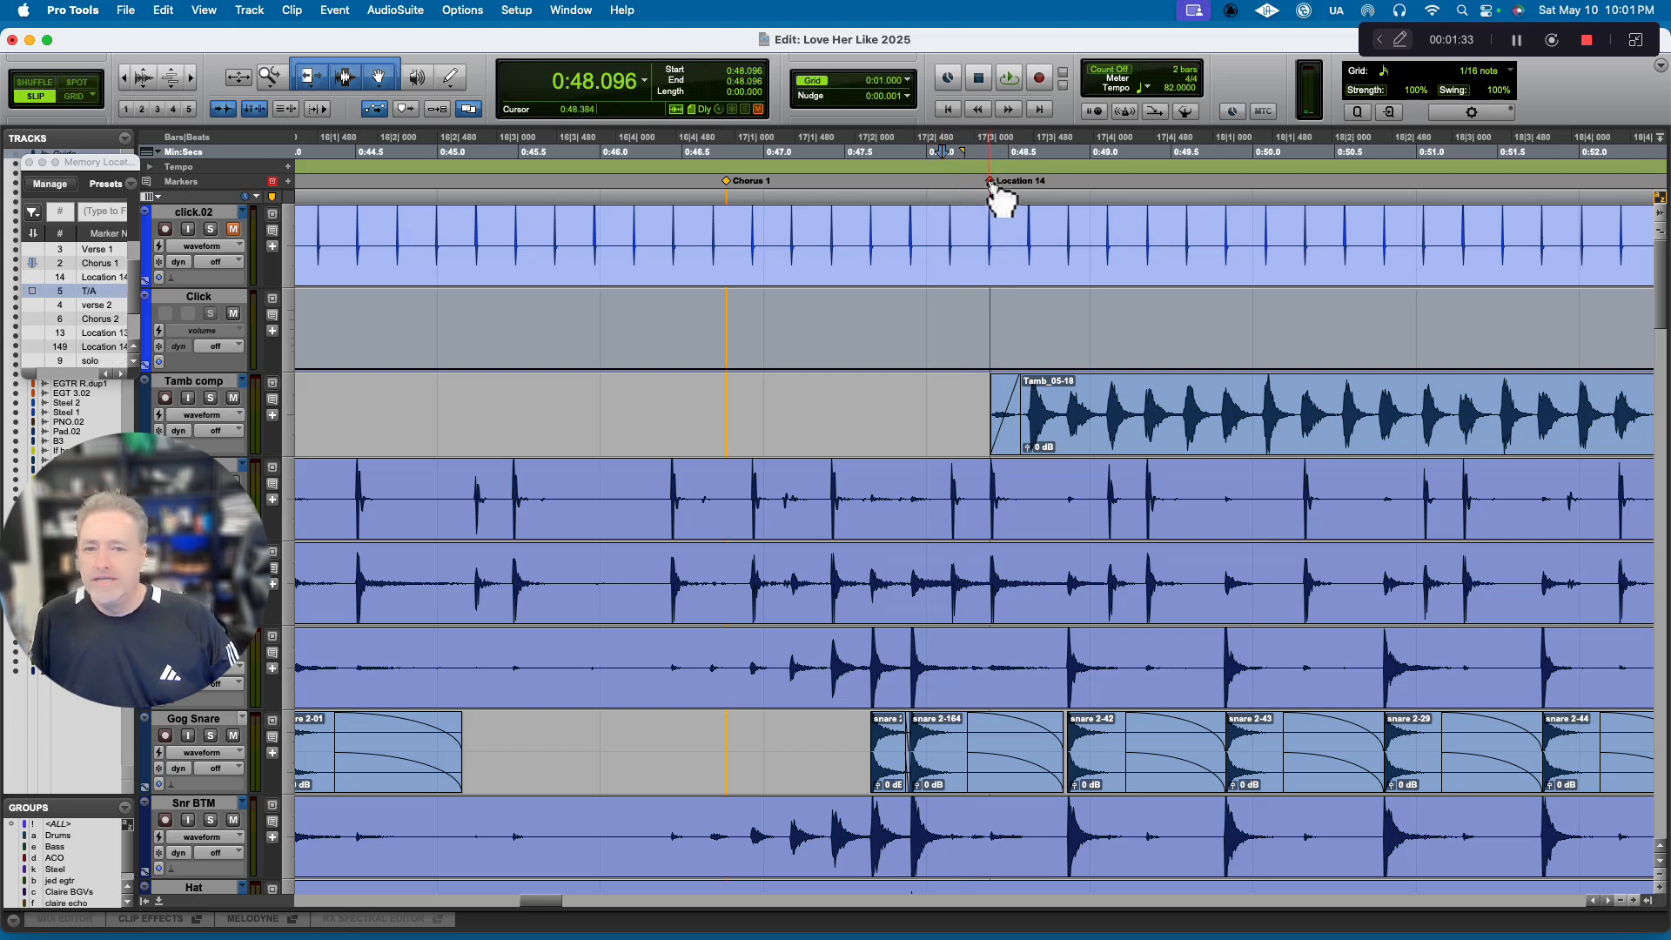
pyautogui.click(992, 184)
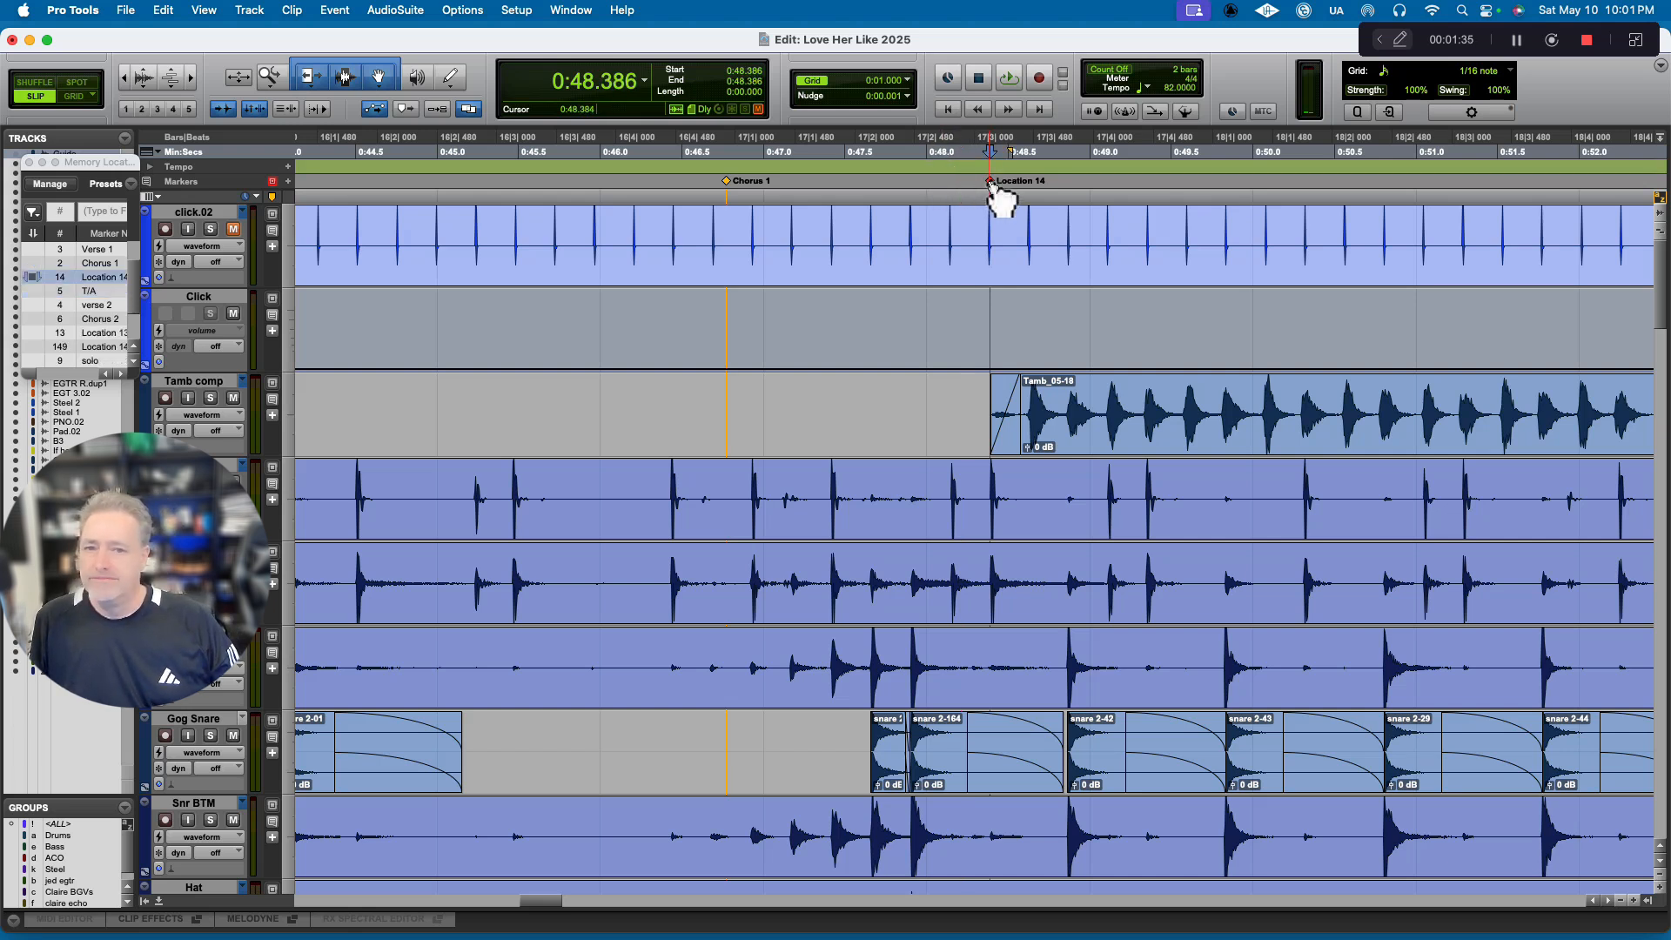
pyautogui.press('space')
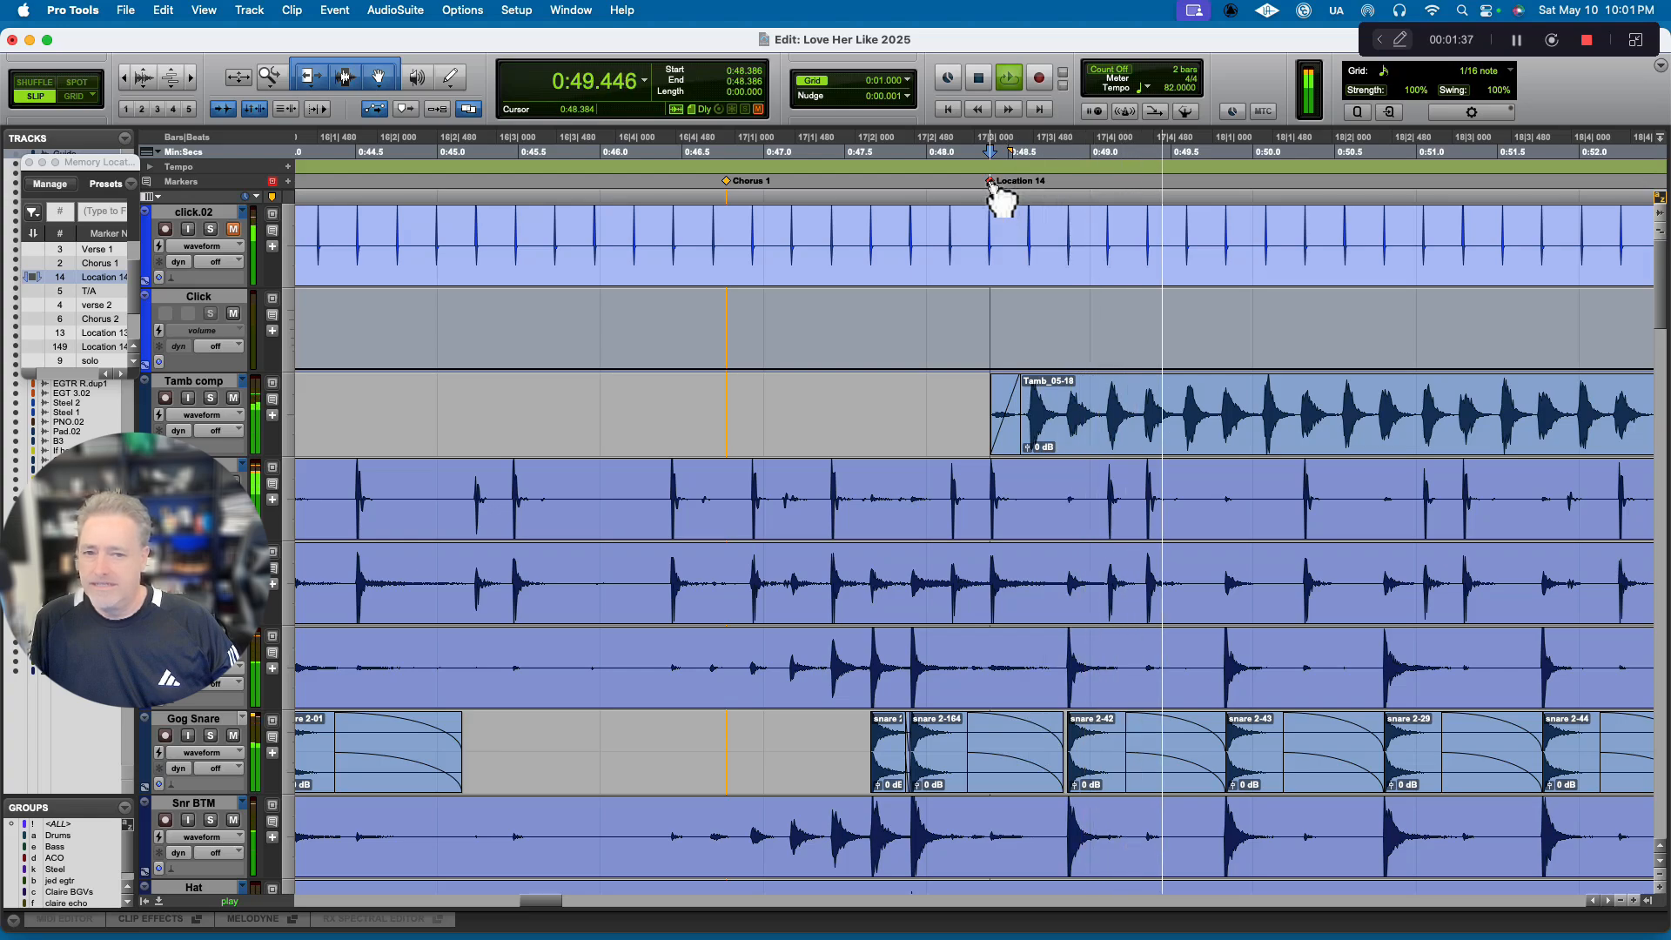
pyautogui.press('space')
# Delete the tiny leftover clip on the voxcomp.dpnw track just before the first chorus vocal clip.
pyautogui.scroll(-10, 953, 523)
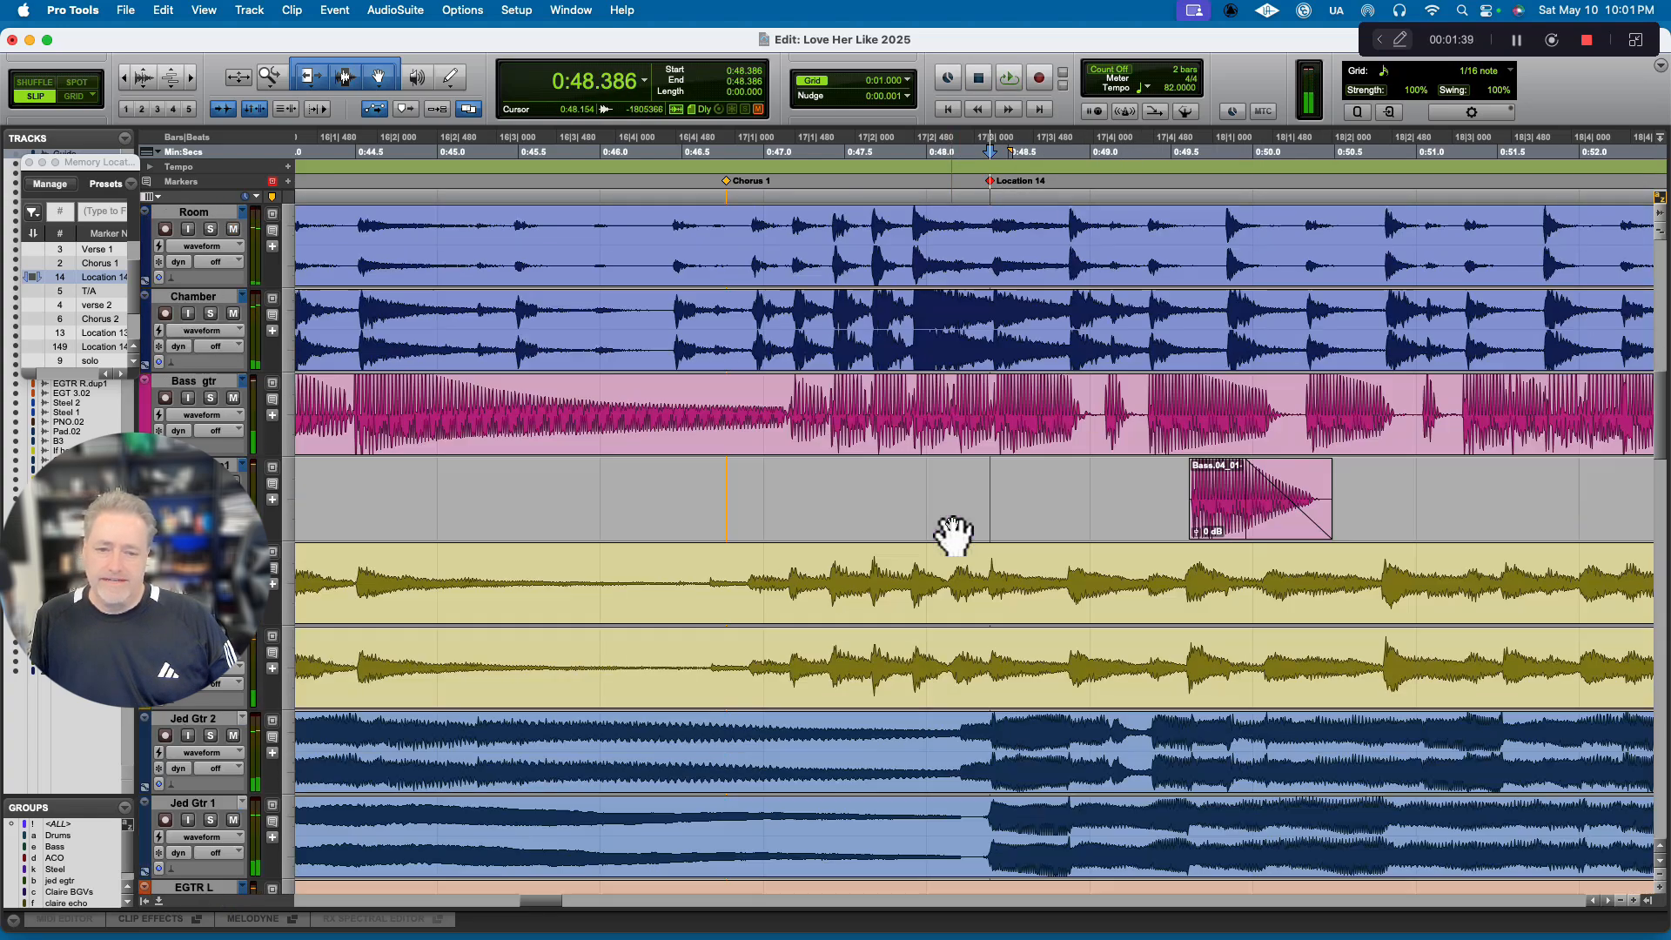
pyautogui.scroll(-15, 953, 533)
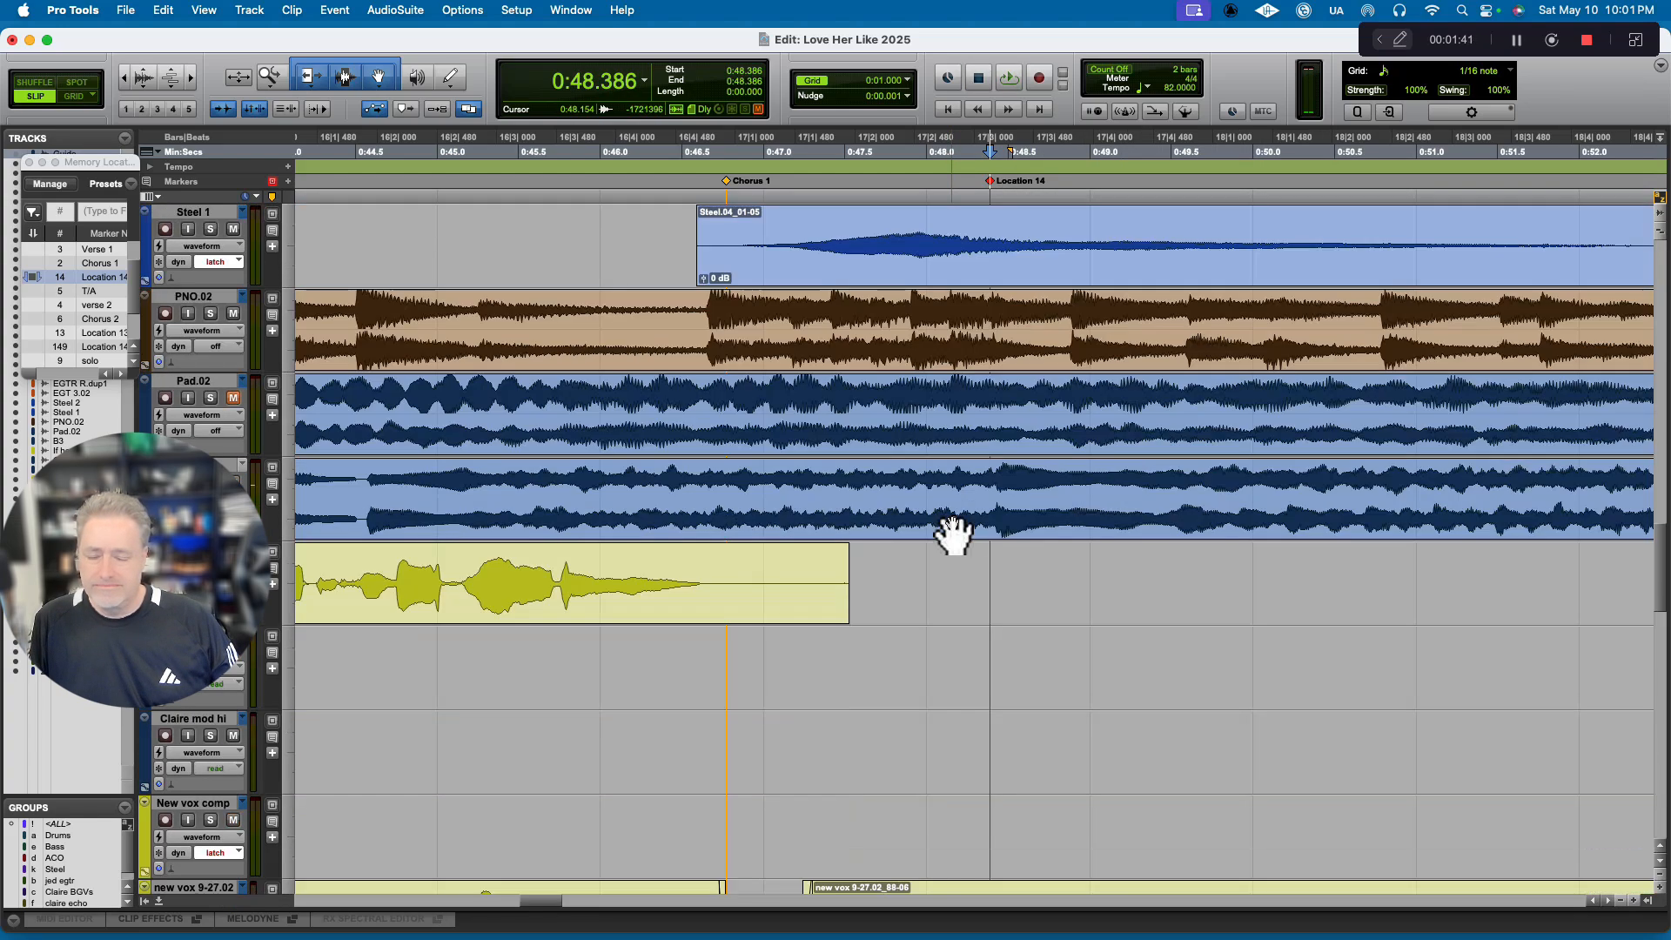
pyautogui.scroll(-6, 953, 532)
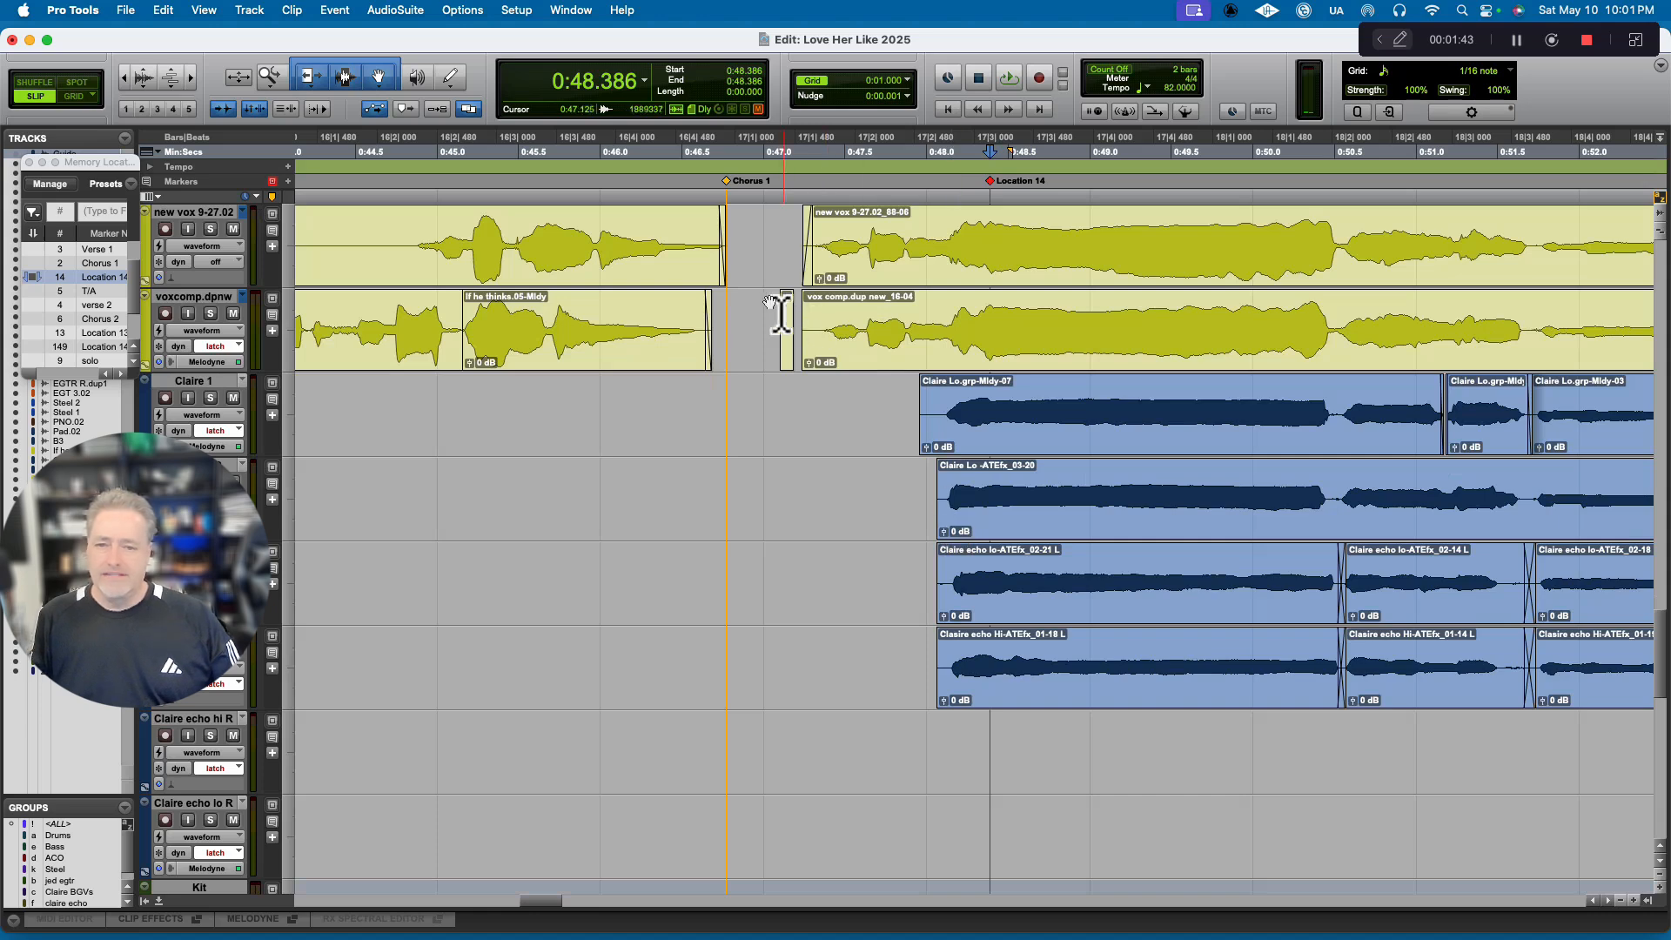
pyautogui.click(772, 321)
pyautogui.moveTo(772, 321); pyautogui.dragTo(799, 322)
pyautogui.press('Delete')
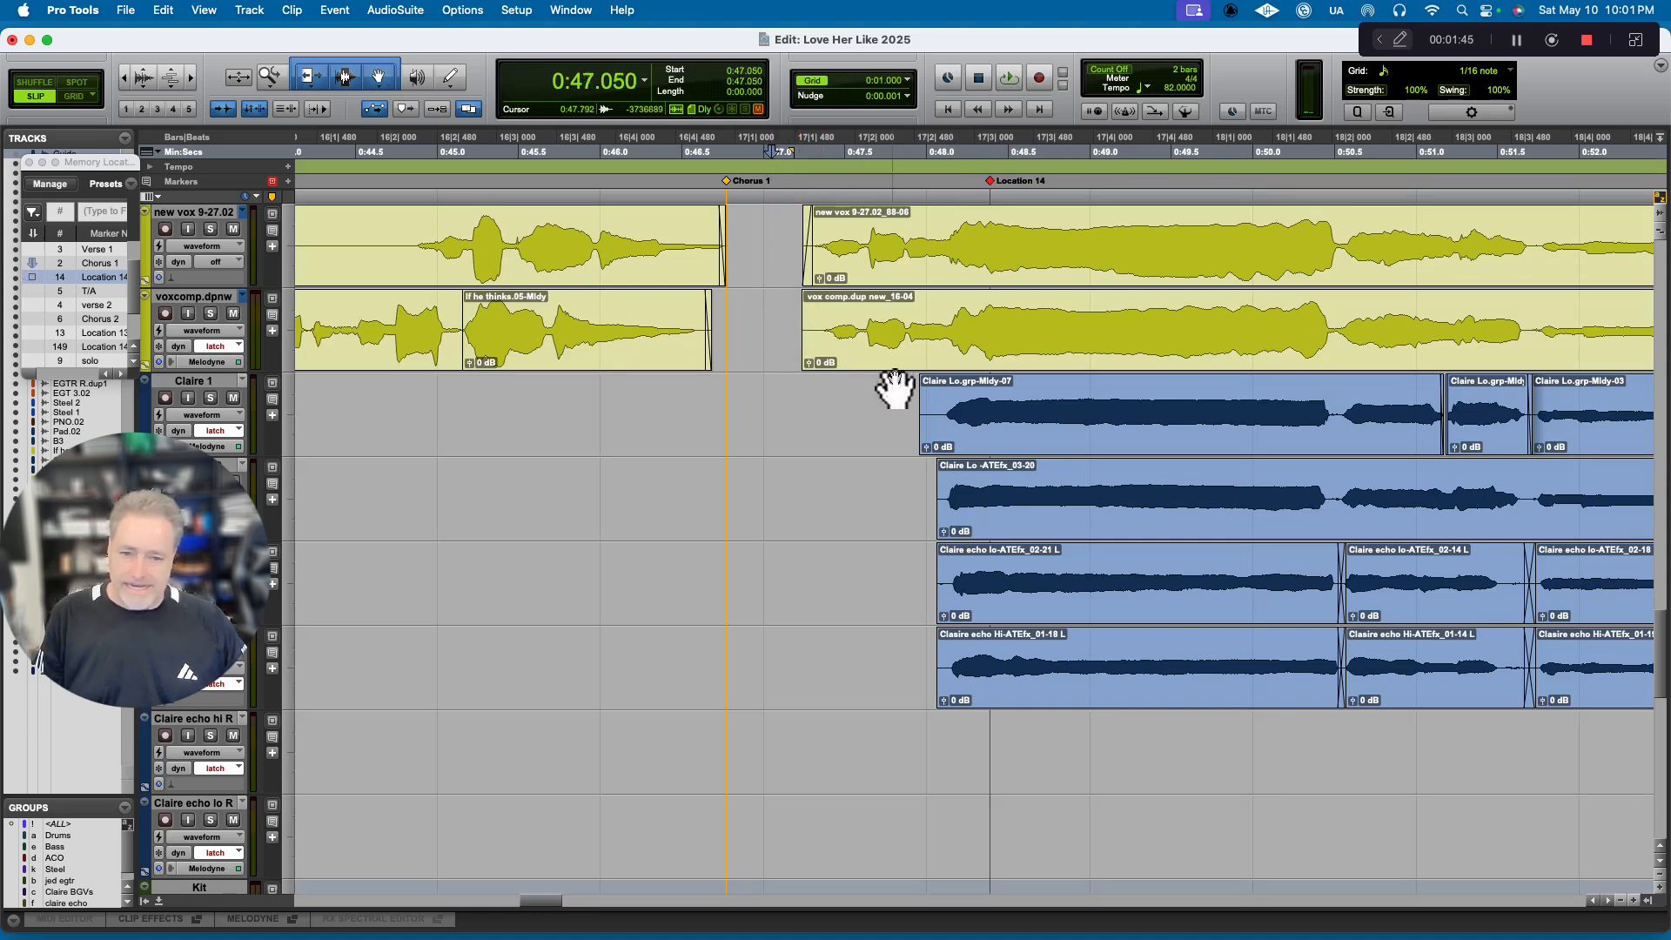
# Select all Chorus 1 vocal clips on the voxcomp.dpnw track, from 0:46.933 to 1:15.093, just past the T/A marker.
pyautogui.hscroll(1, 894, 389)
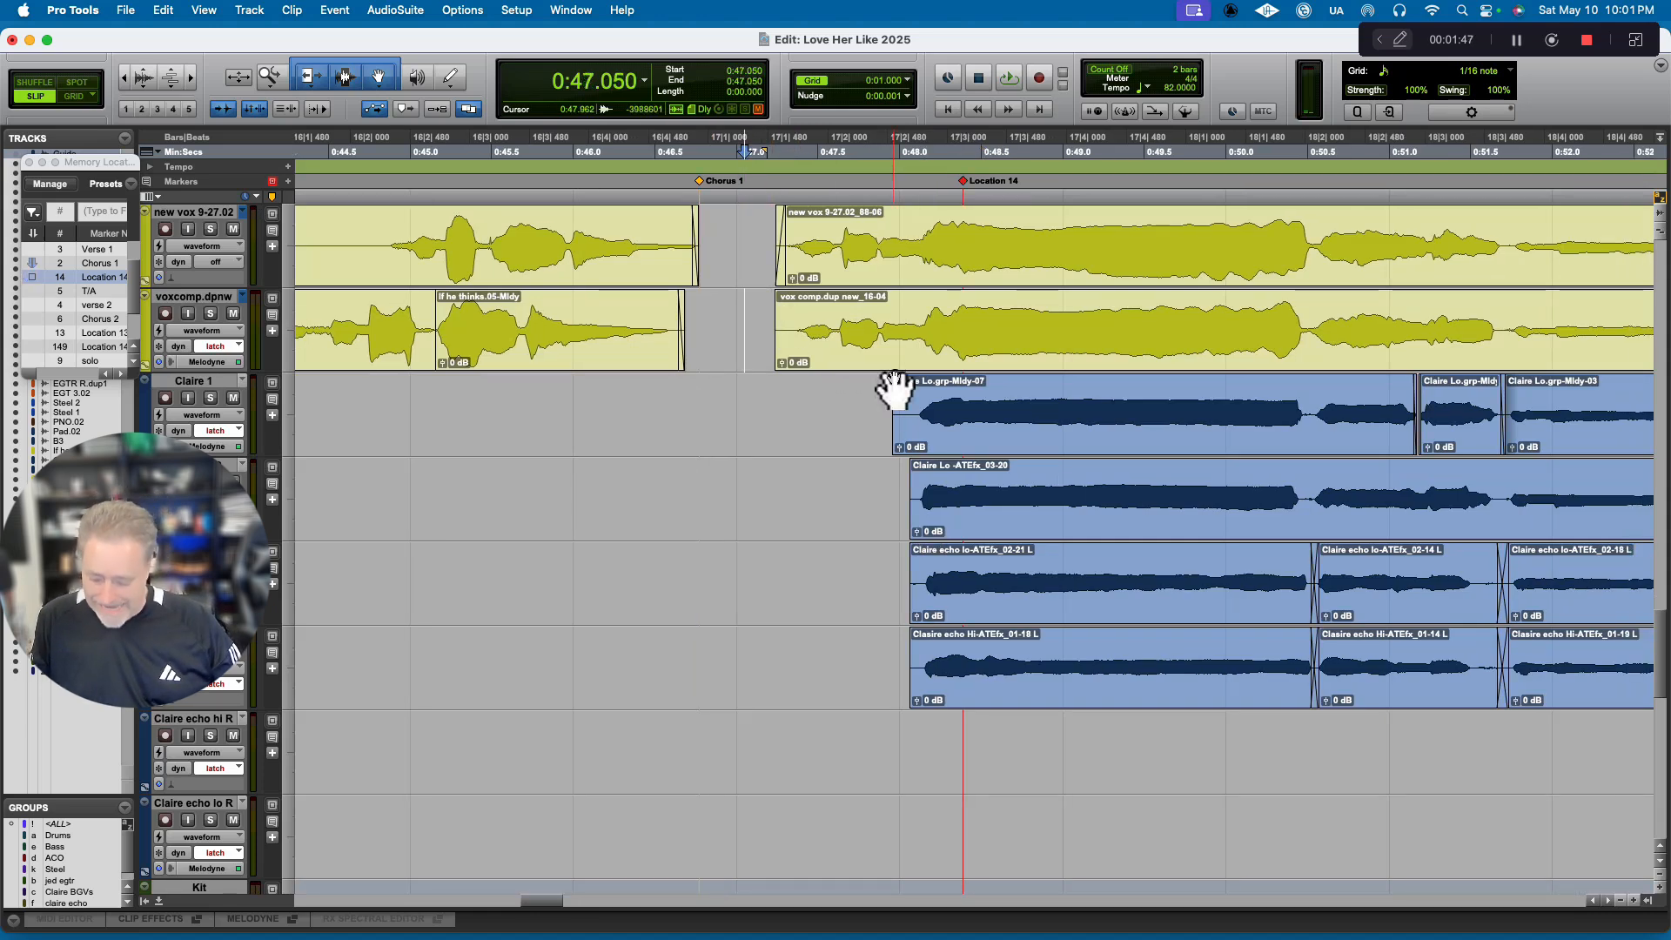
pyautogui.press('r')
pyautogui.press('r')
pyautogui.press('r')
pyautogui.press('r')
pyautogui.press('t')
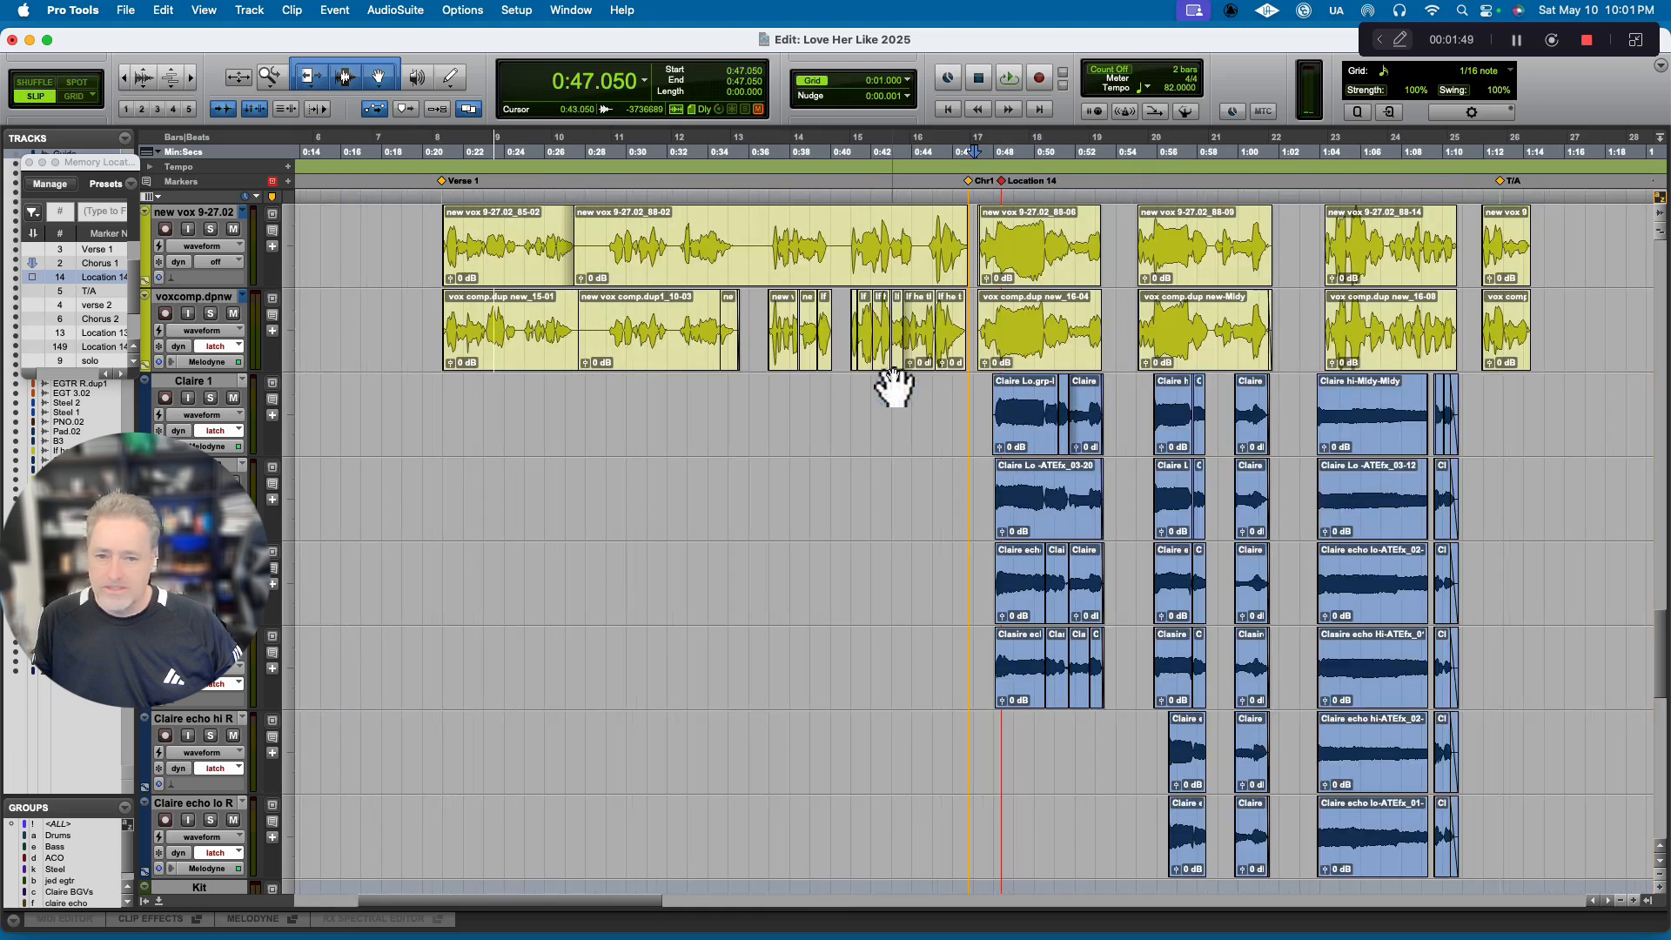
pyautogui.hscroll(5, 932, 388)
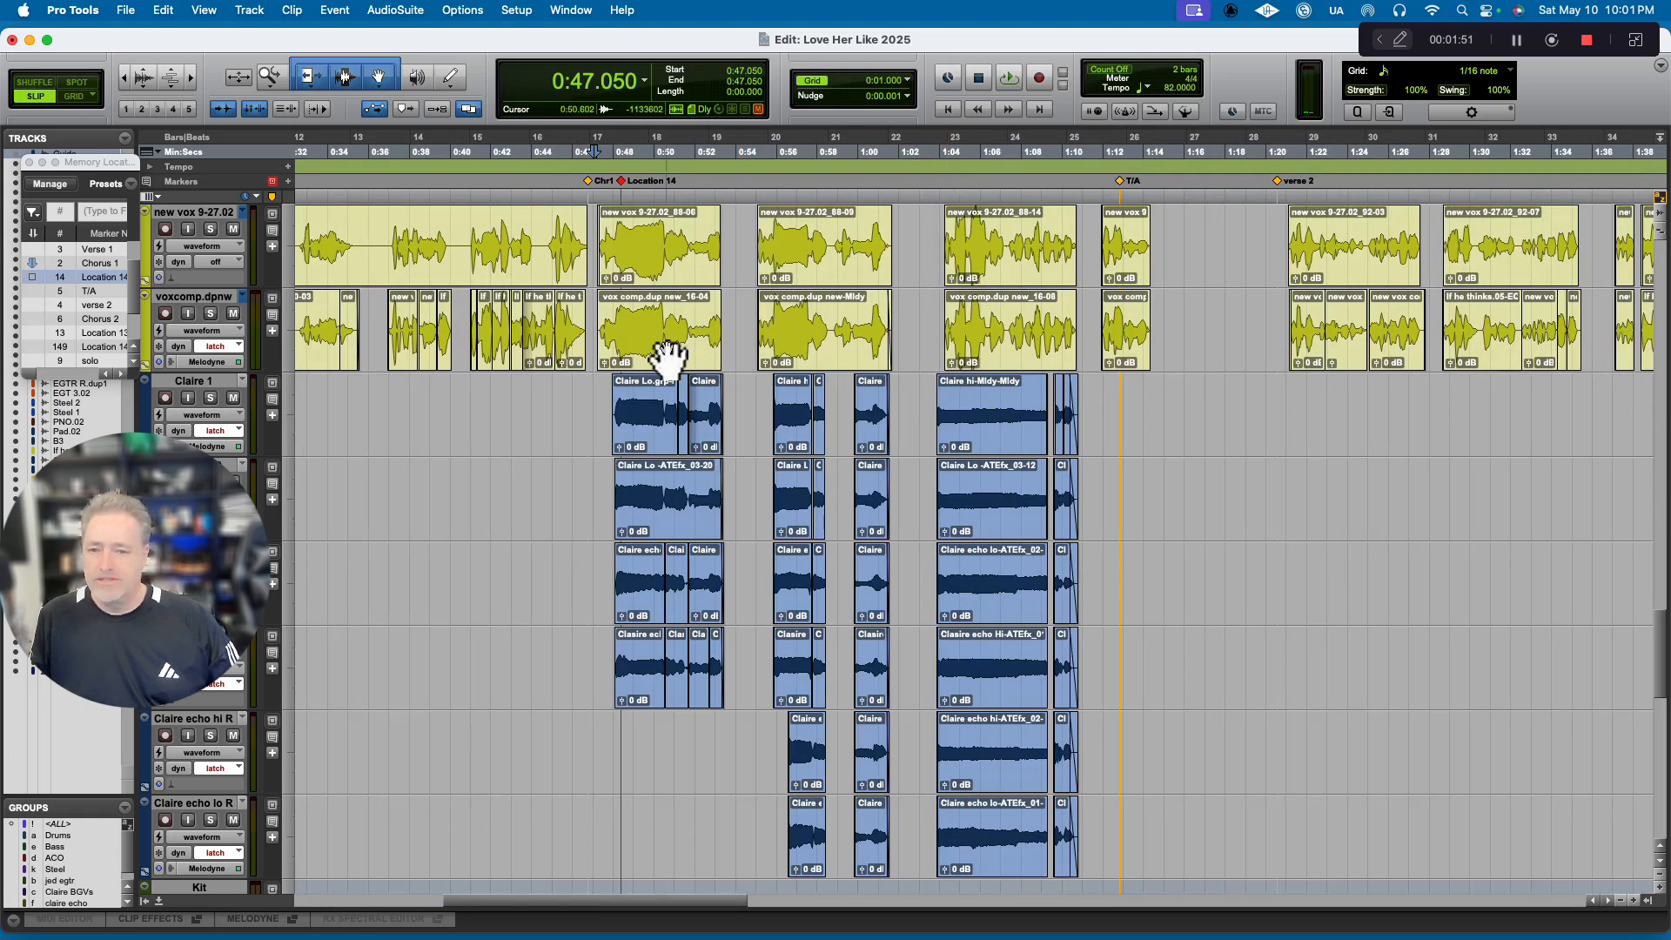
pyautogui.click(209, 300)
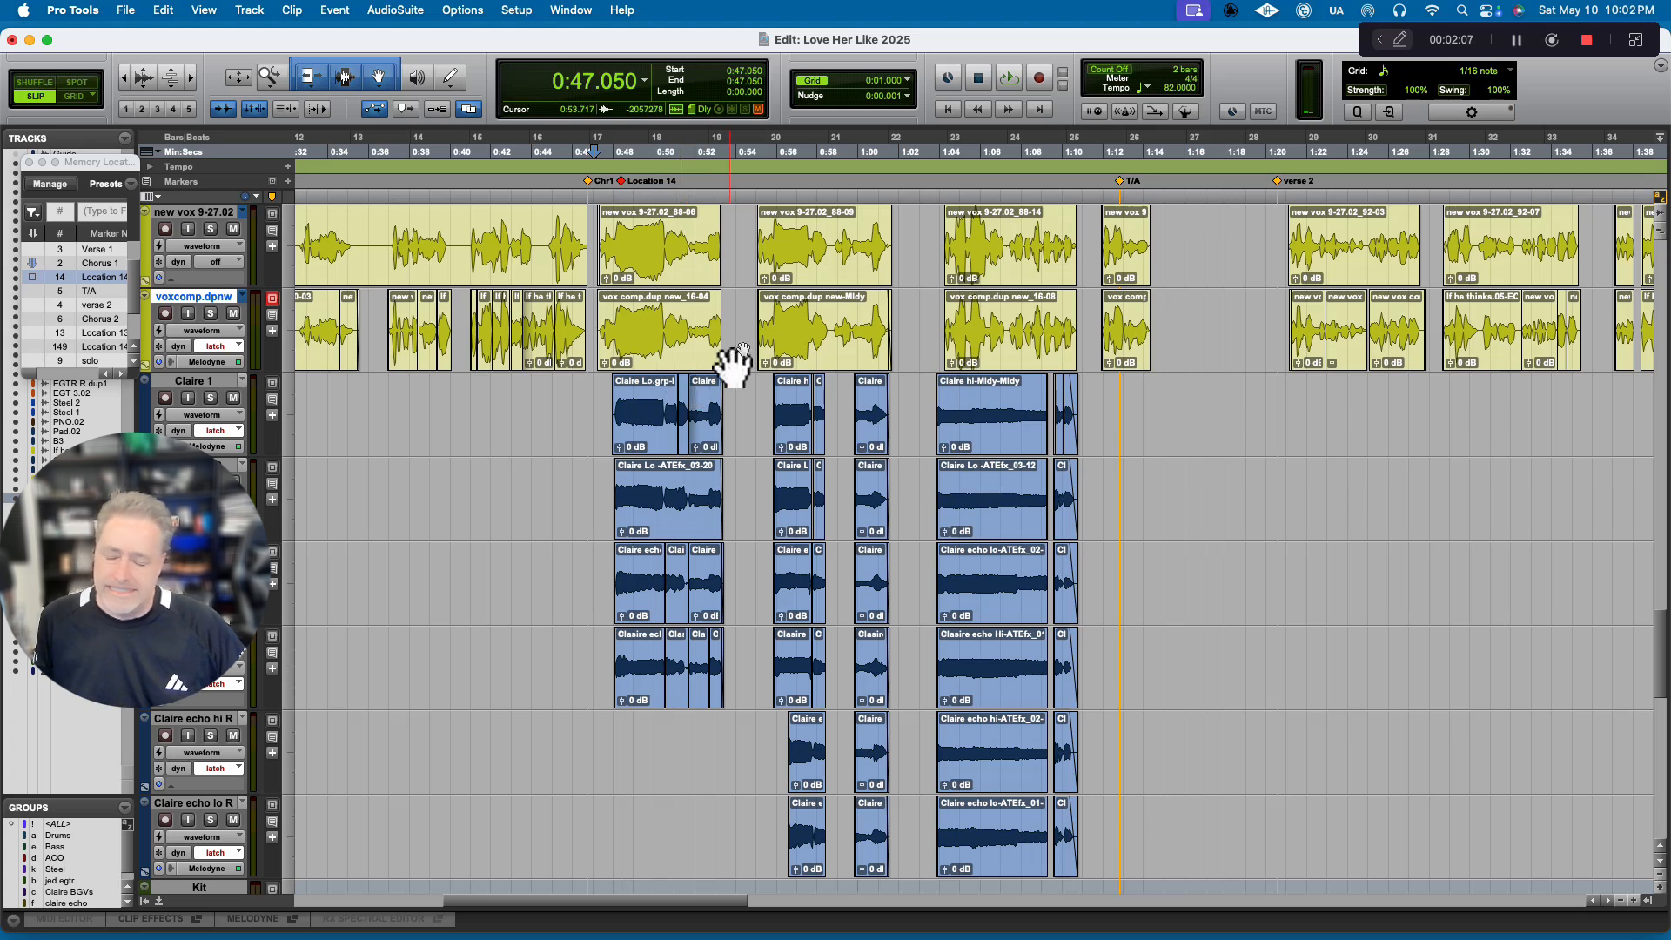
pyautogui.click(660, 359)
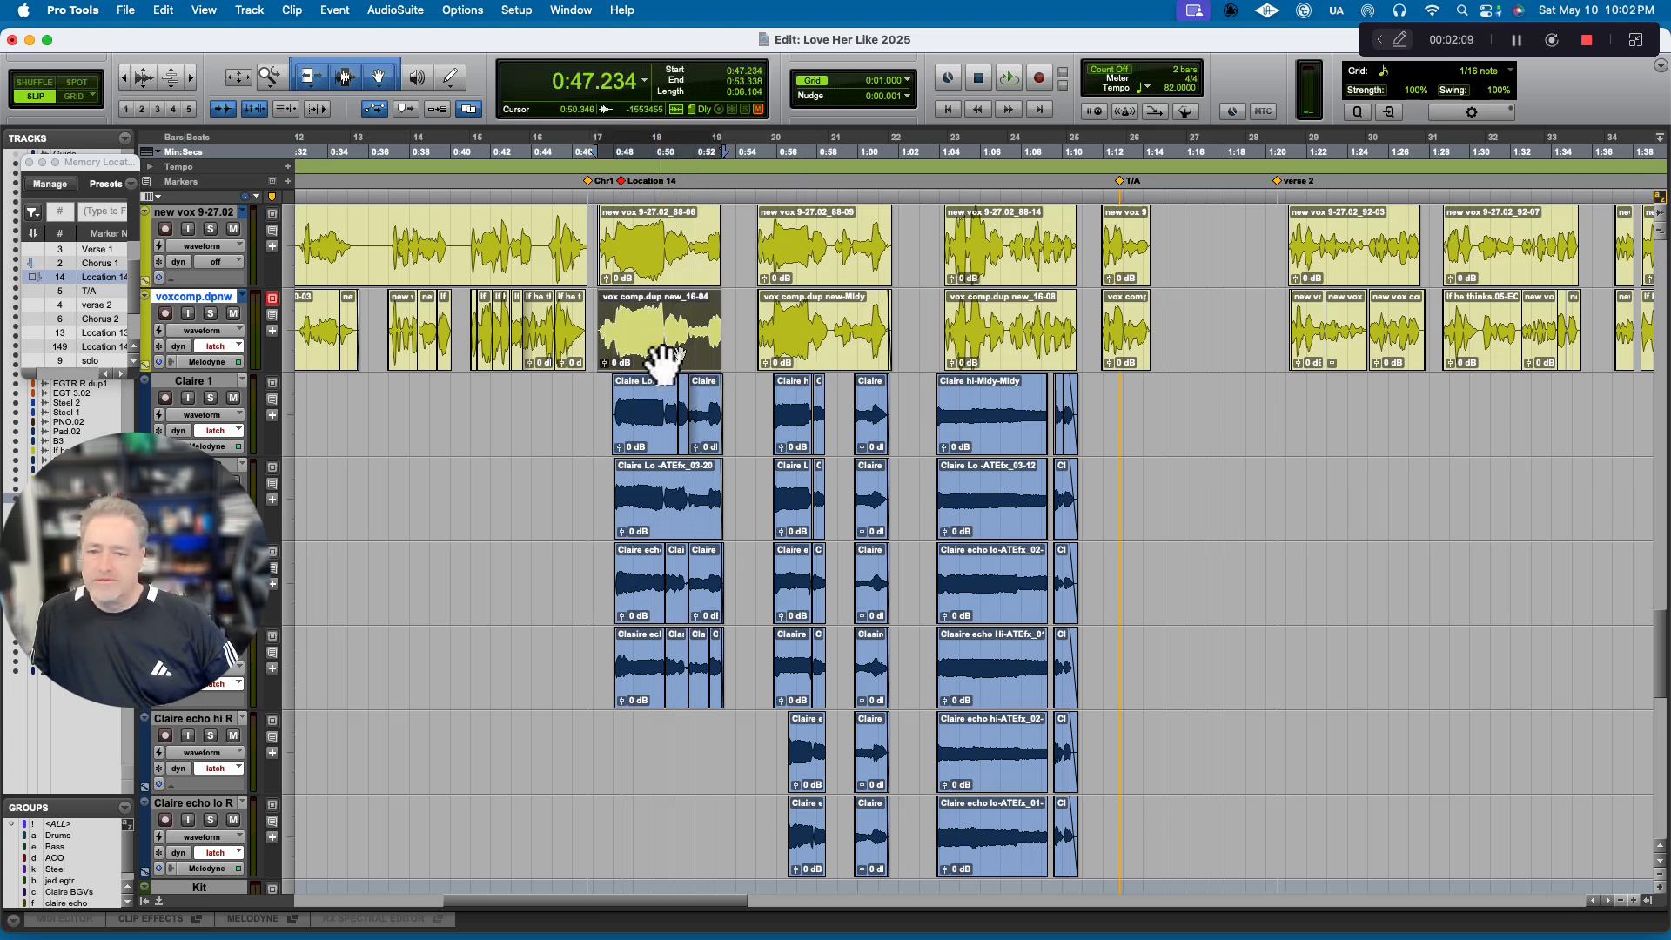
pyautogui.keyDown('shift'); pyautogui.click(1122, 356); pyautogui.keyUp('shift')
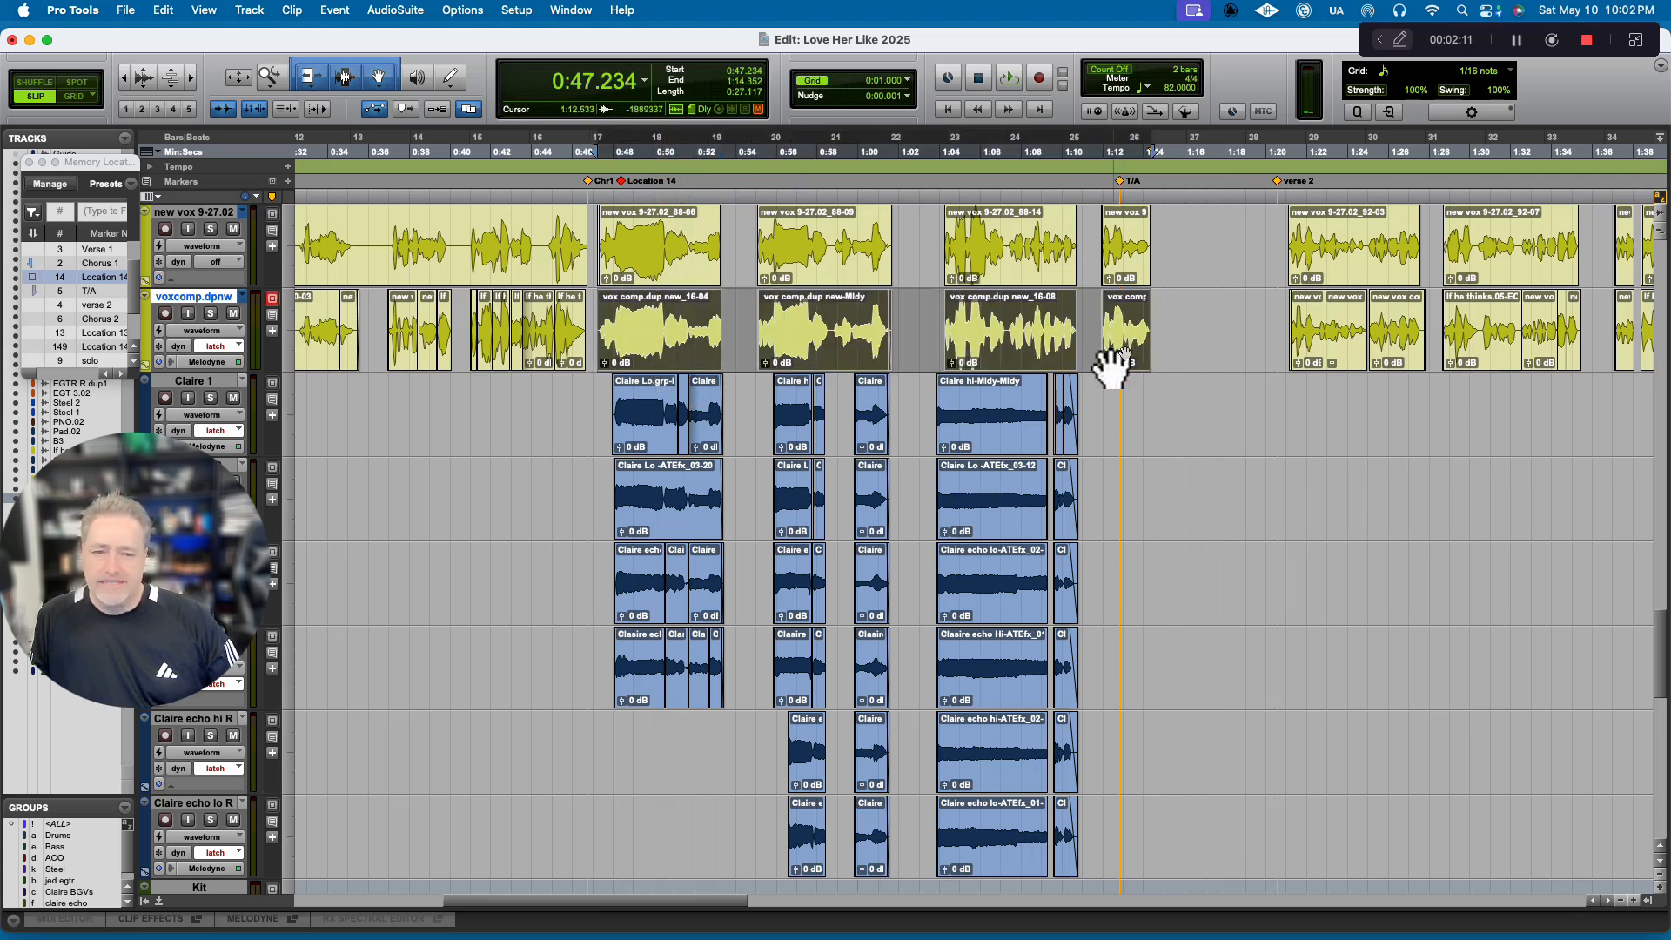
pyautogui.keyDown('shift'); pyautogui.click(1165, 310); pyautogui.keyUp('shift')
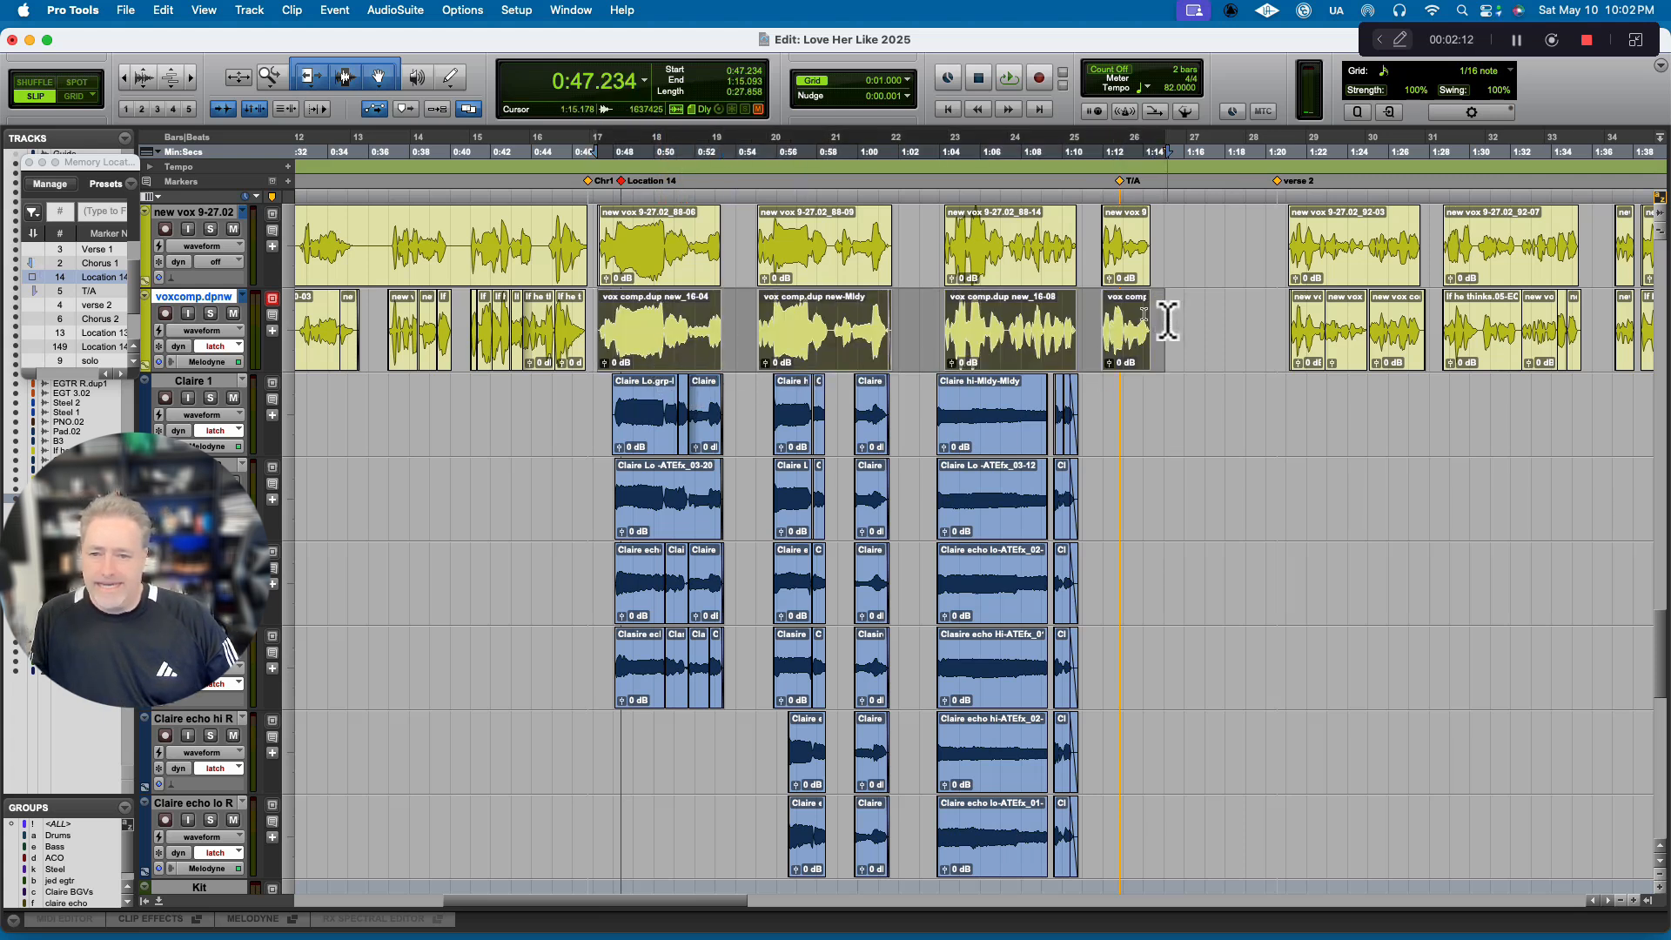
pyautogui.keyDown('shift'); pyautogui.click(592, 318); pyautogui.keyUp('shift')
# Extend the chorus selection over the six Claire backing vocal tracks, from Claire 1 down to Claire echo lo R.
pyautogui.keyDown('shift'); pyautogui.click(598, 401); pyautogui.keyUp('shift')
pyautogui.keyDown('shift'); pyautogui.click(593, 477); pyautogui.keyUp('shift')
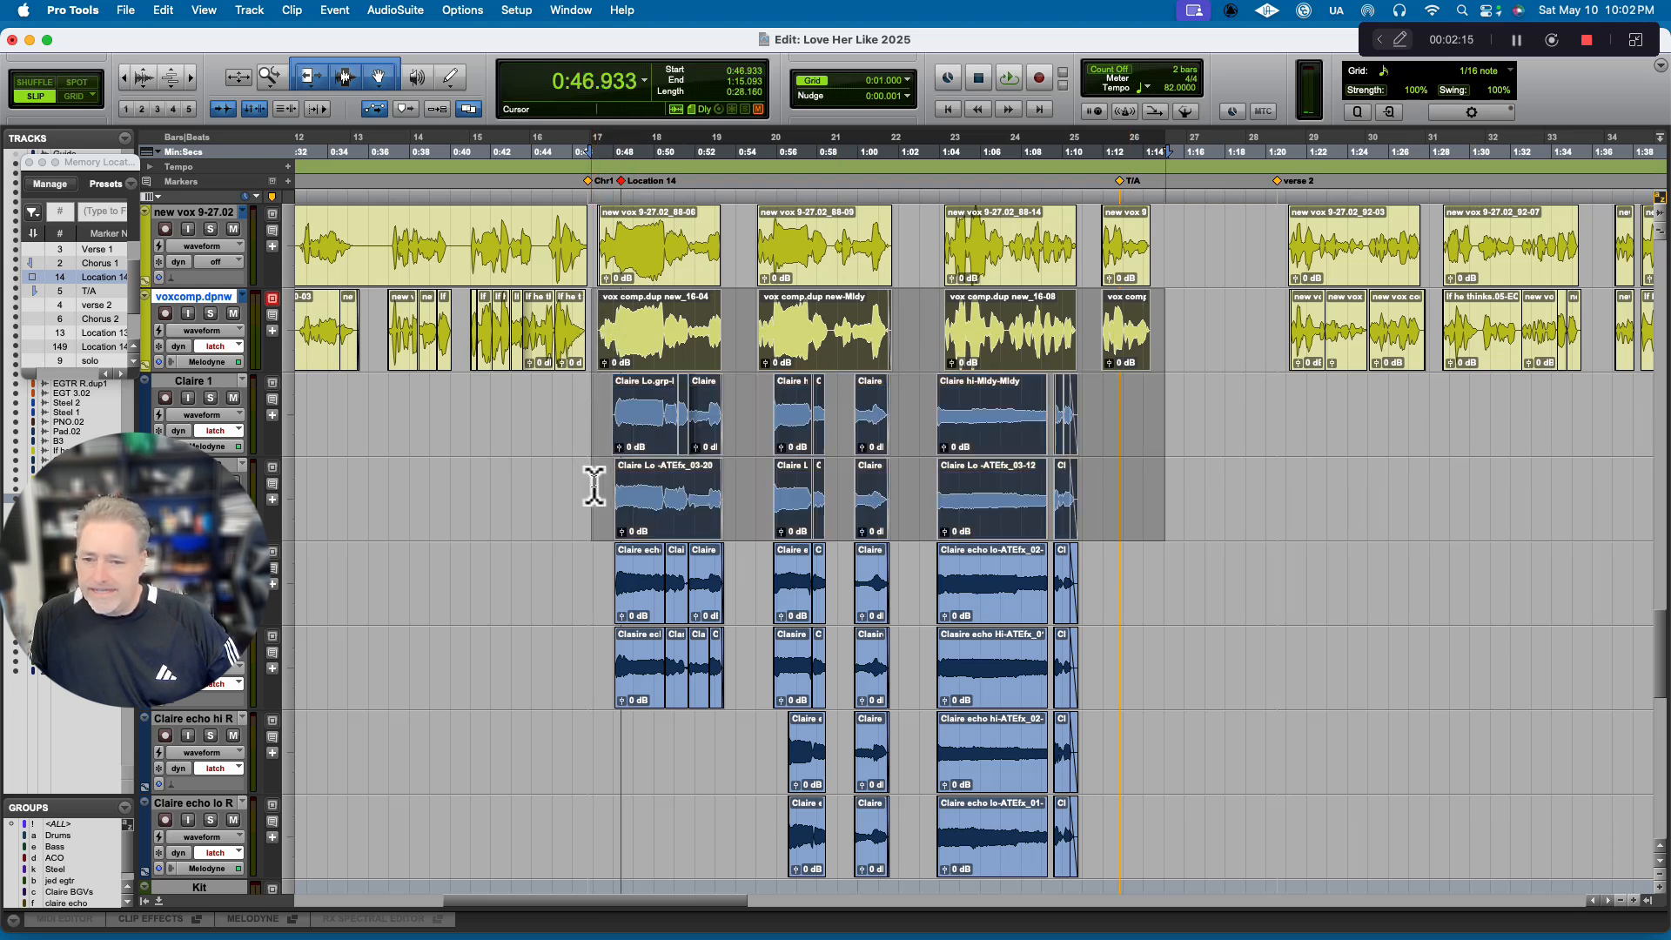
pyautogui.keyDown('shift'); pyautogui.click(597, 566); pyautogui.keyUp('shift')
pyautogui.keyDown('shift'); pyautogui.click(595, 644); pyautogui.keyUp('shift')
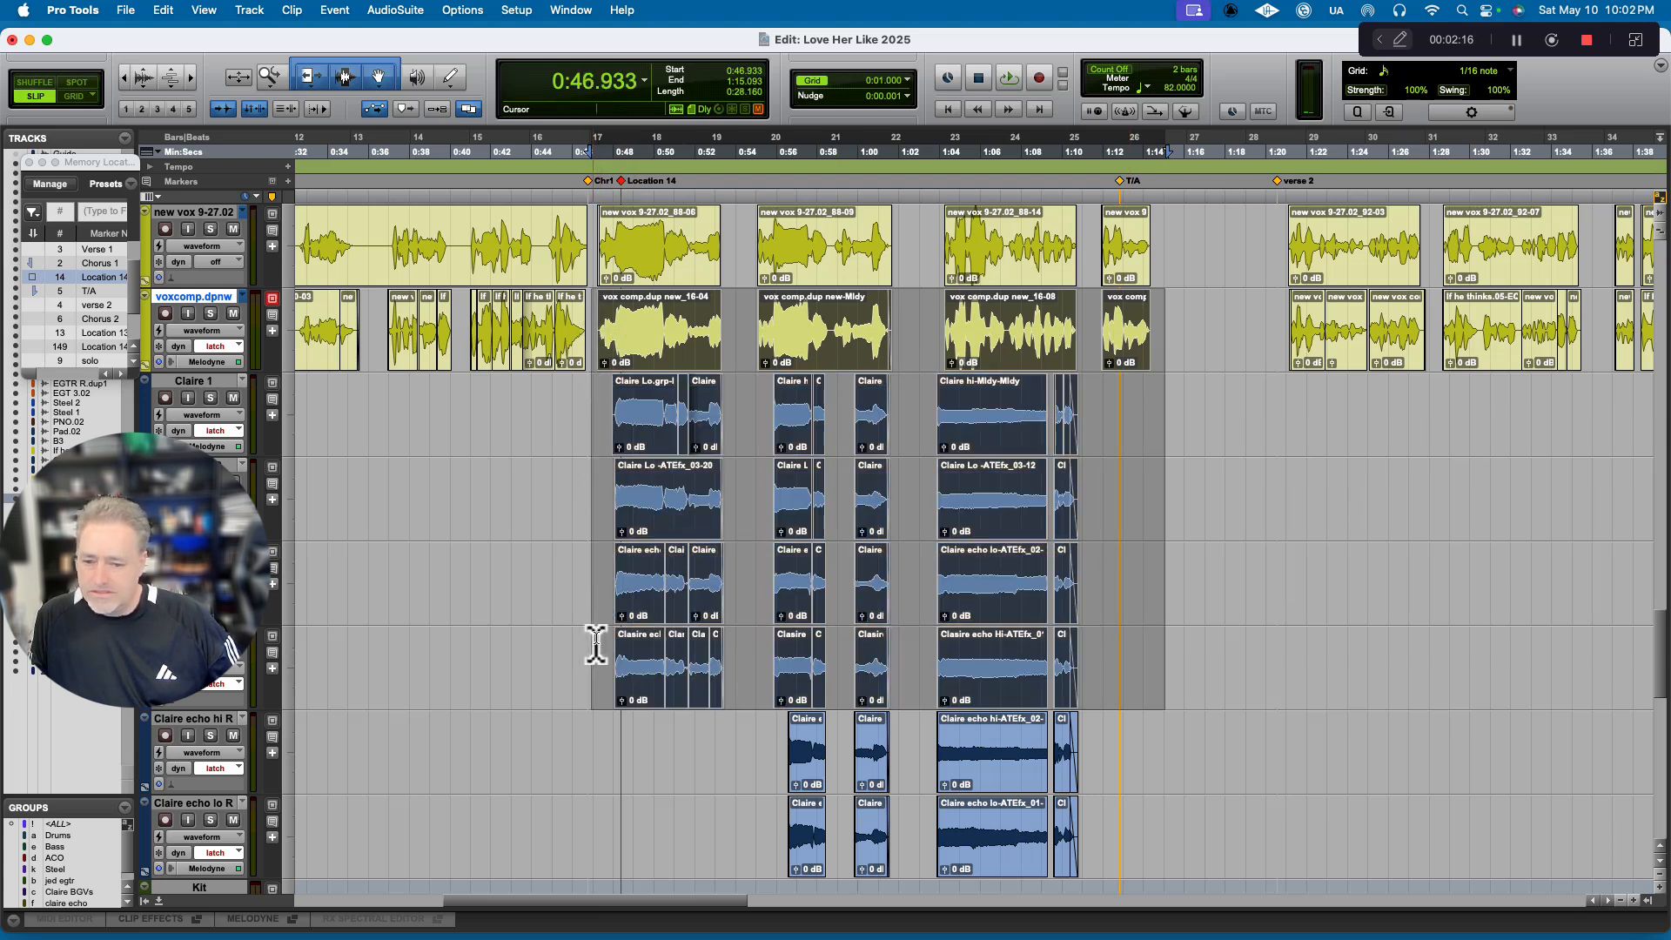
pyautogui.keyDown('shift'); pyautogui.click(595, 753); pyautogui.keyUp('shift')
pyautogui.keyDown('shift'); pyautogui.click(594, 827); pyautogui.keyUp('shift')
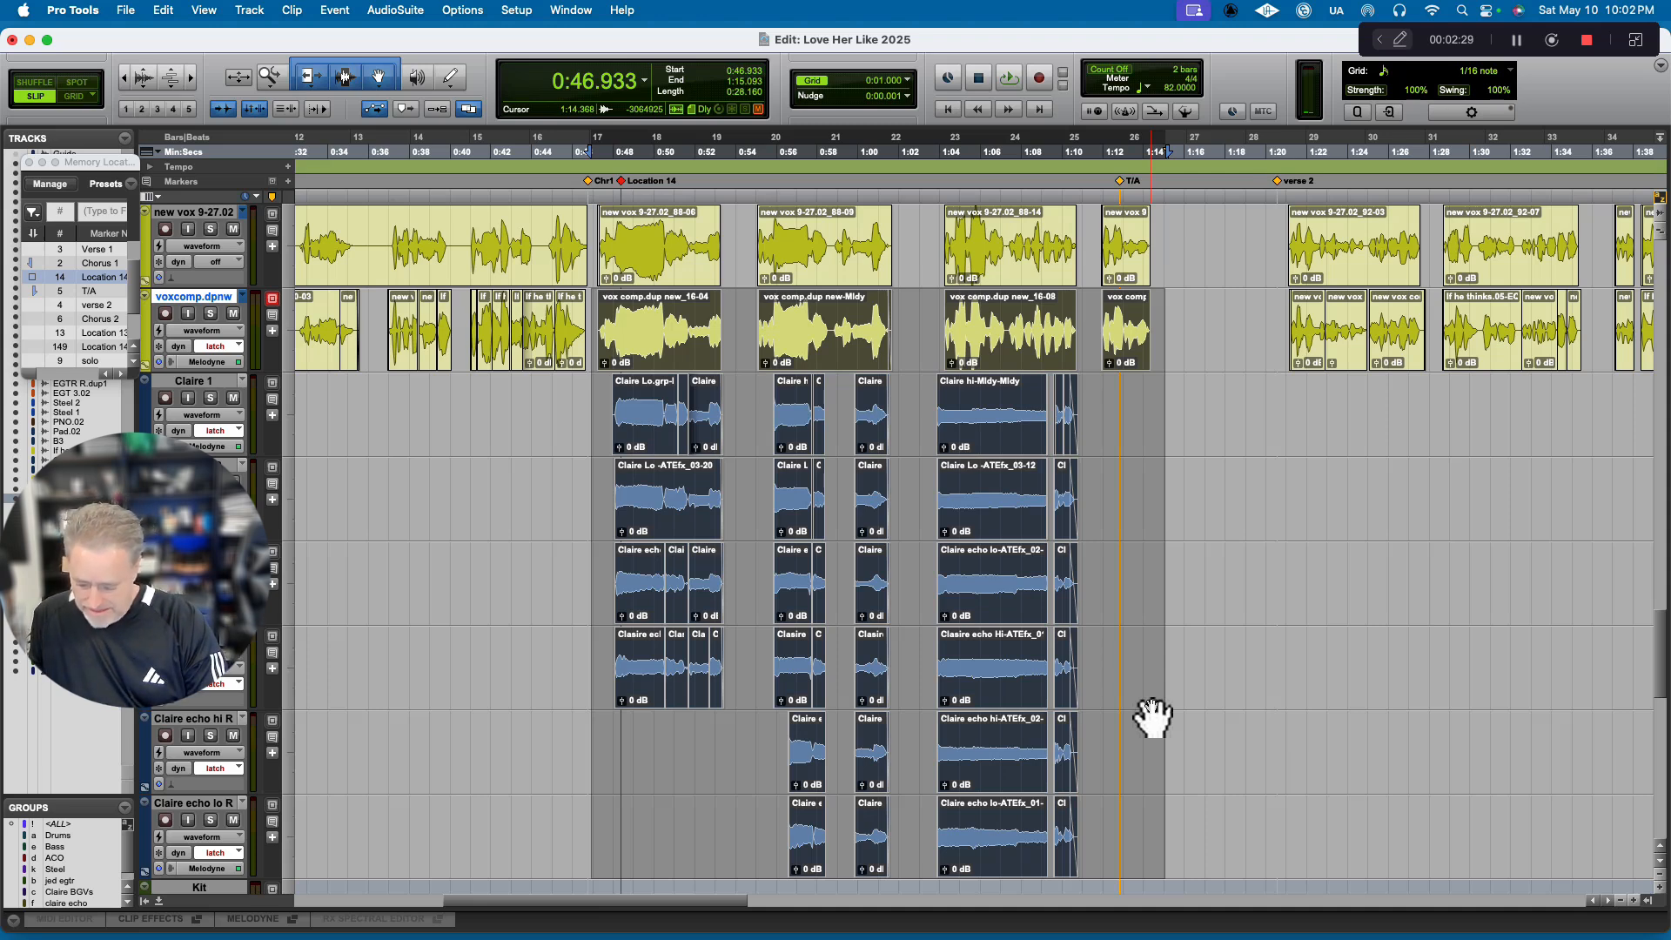
# Group the selected chorus vocal clips across the tracks and split the clip group at the Location 14 marker.
pyautogui.press('super+alt+g')
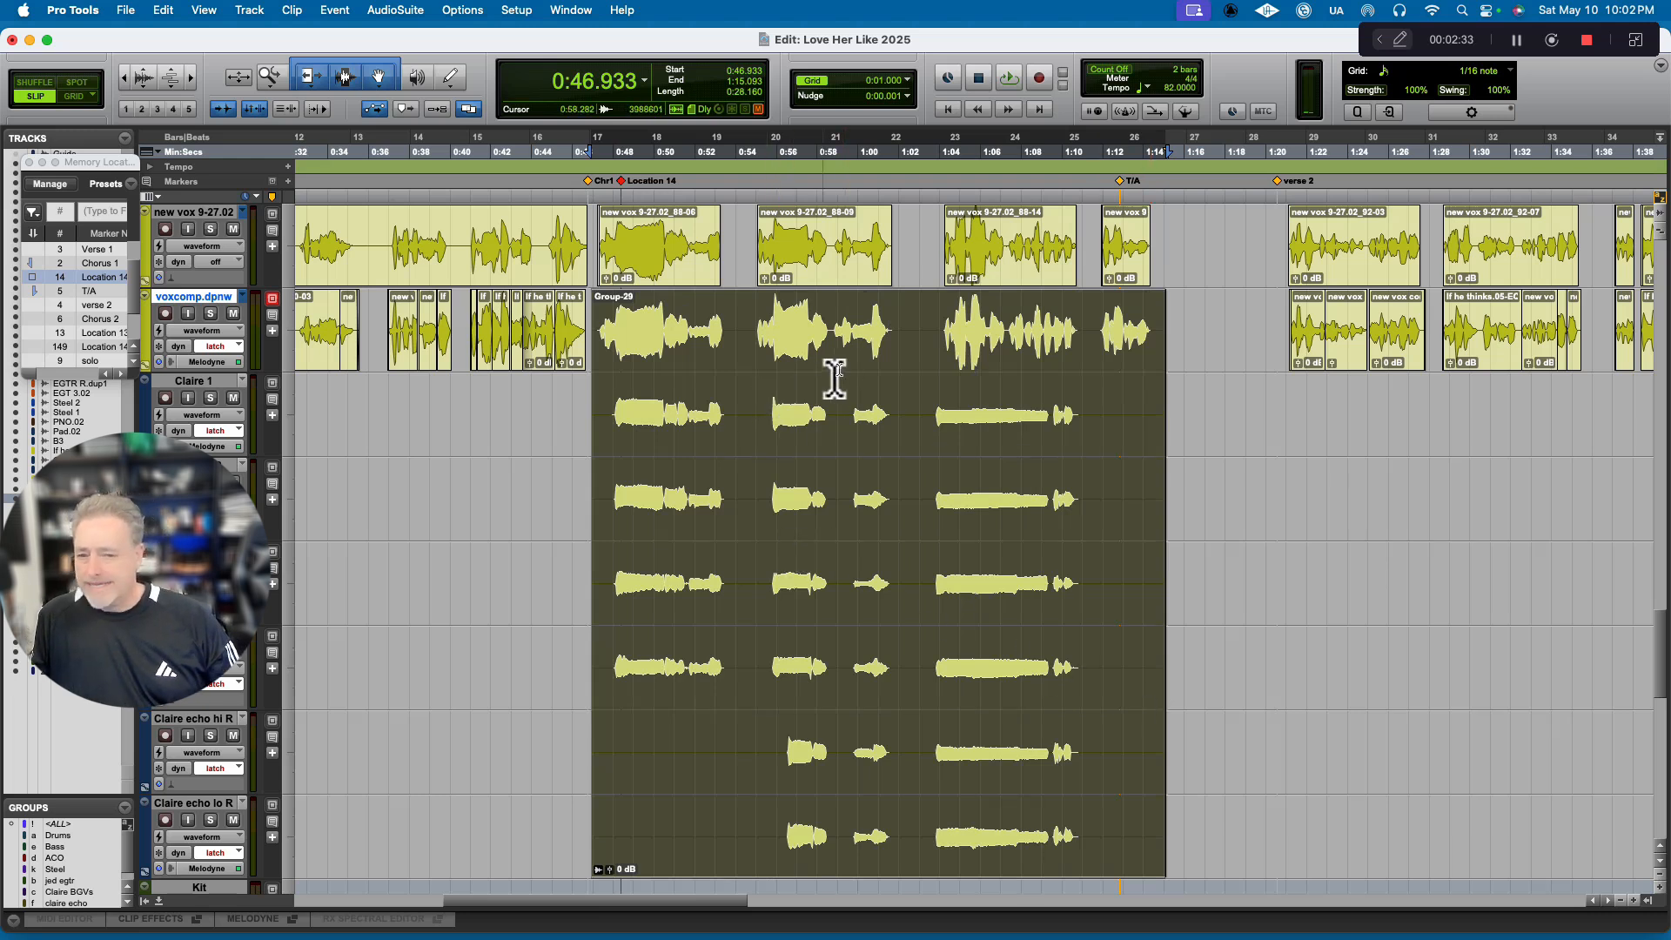
pyautogui.click(666, 315)
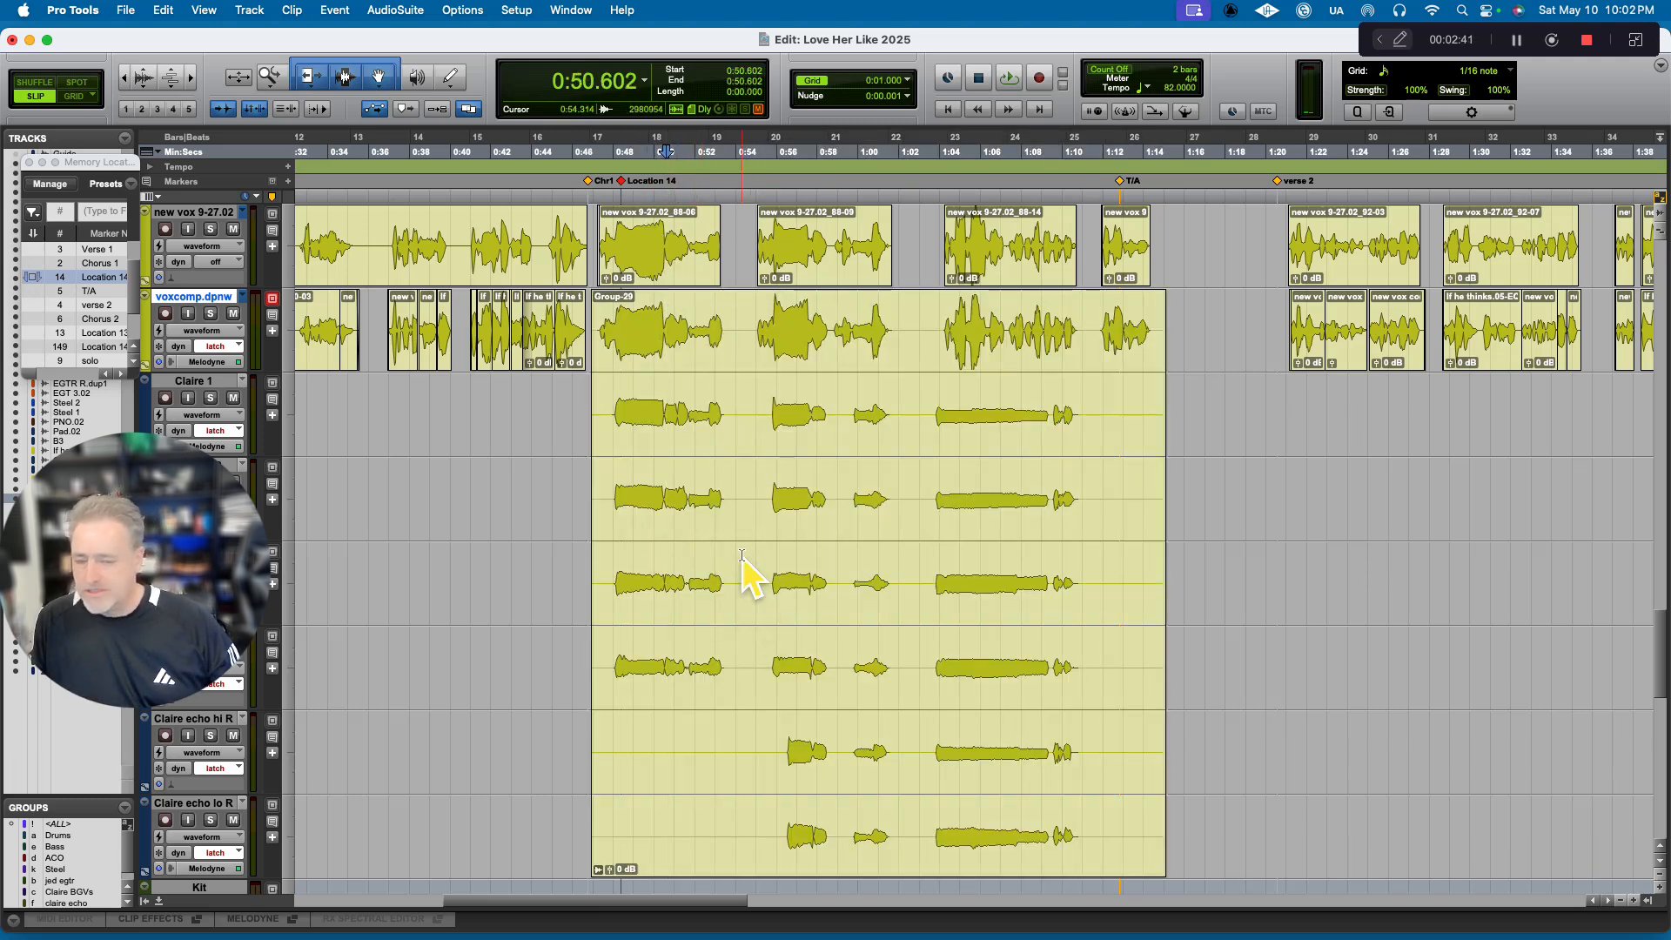
pyautogui.click(623, 183)
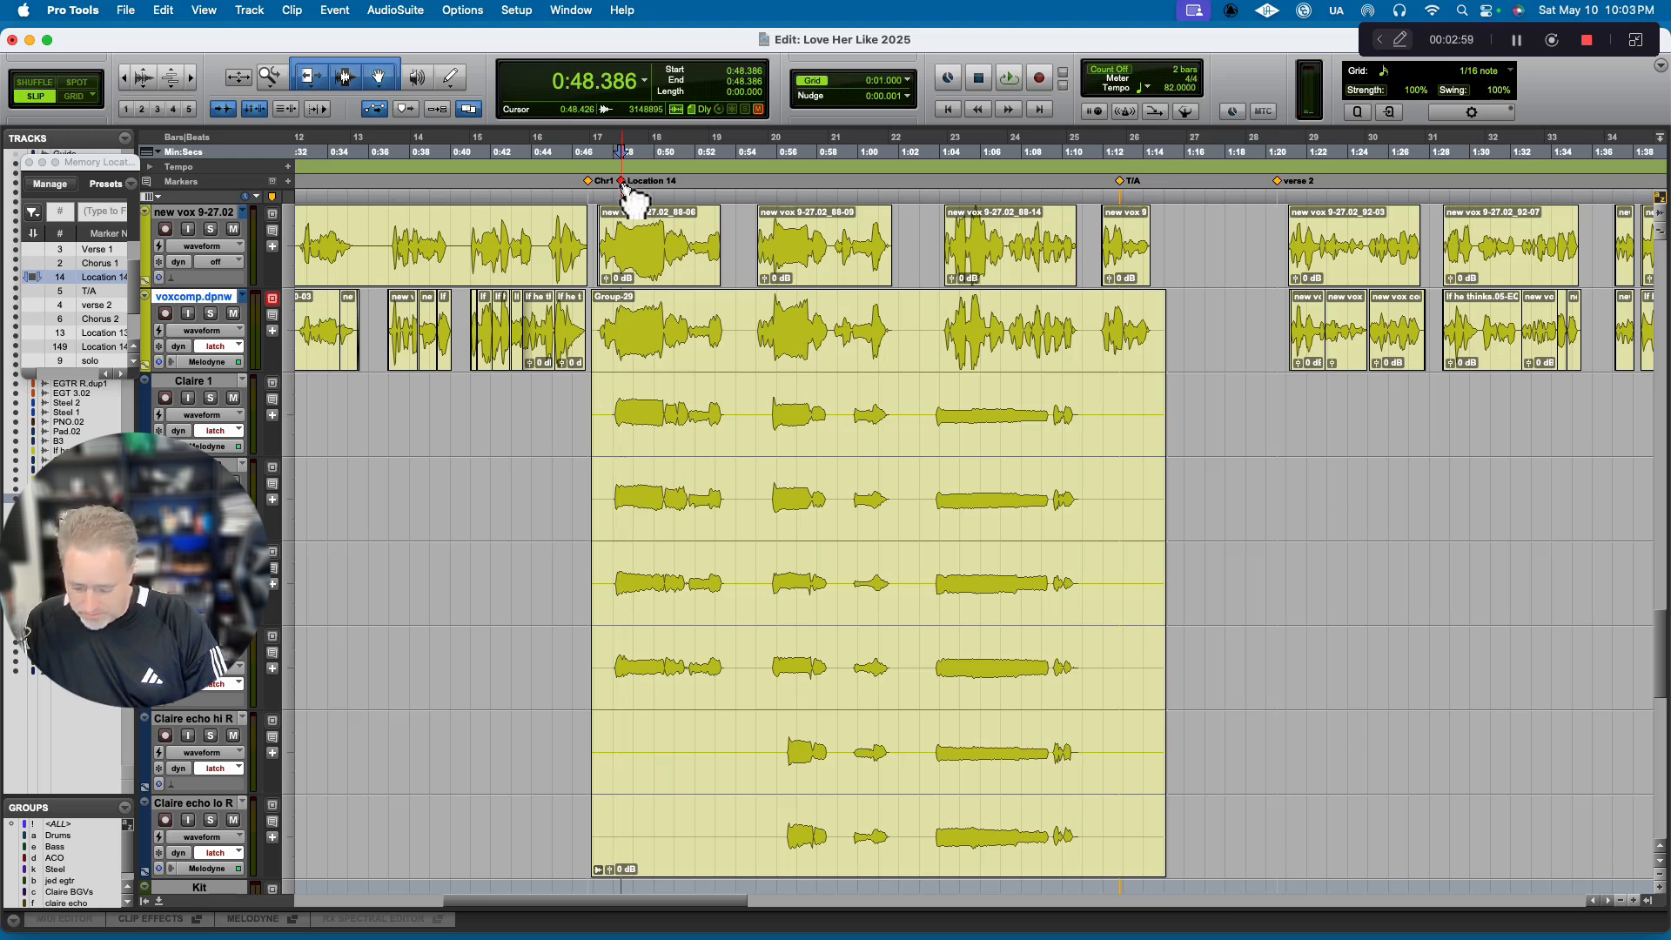
pyautogui.press('b')
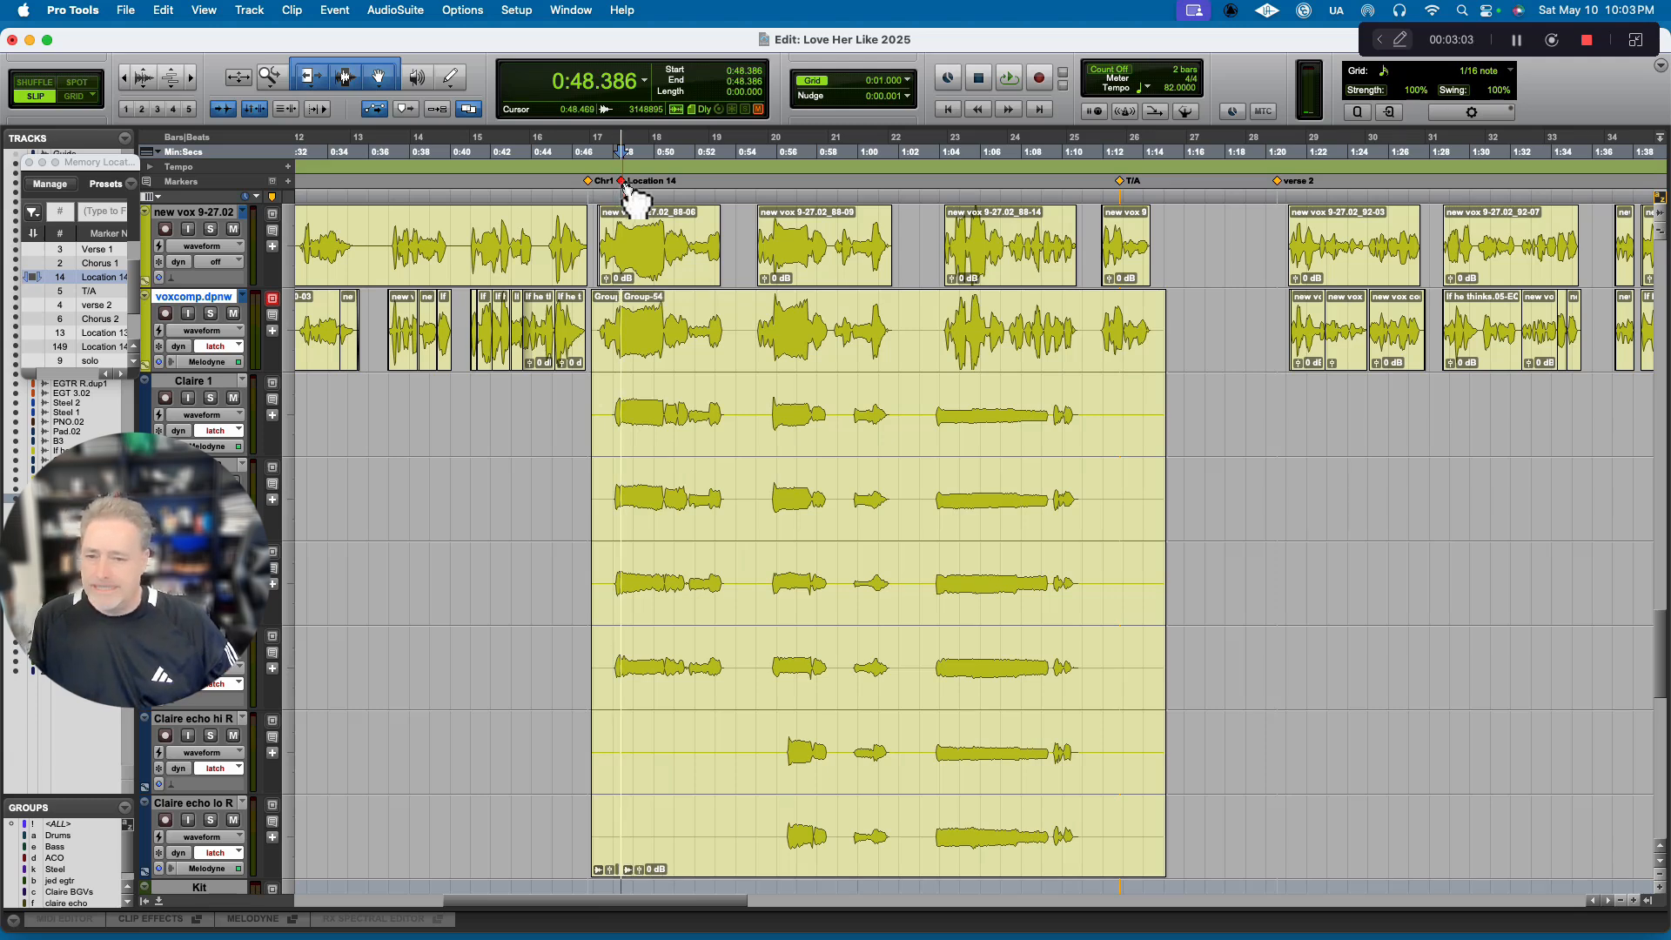
# Copy the part of the chorus clip group that follows the Location 14 marker.
pyautogui.click(738, 372)
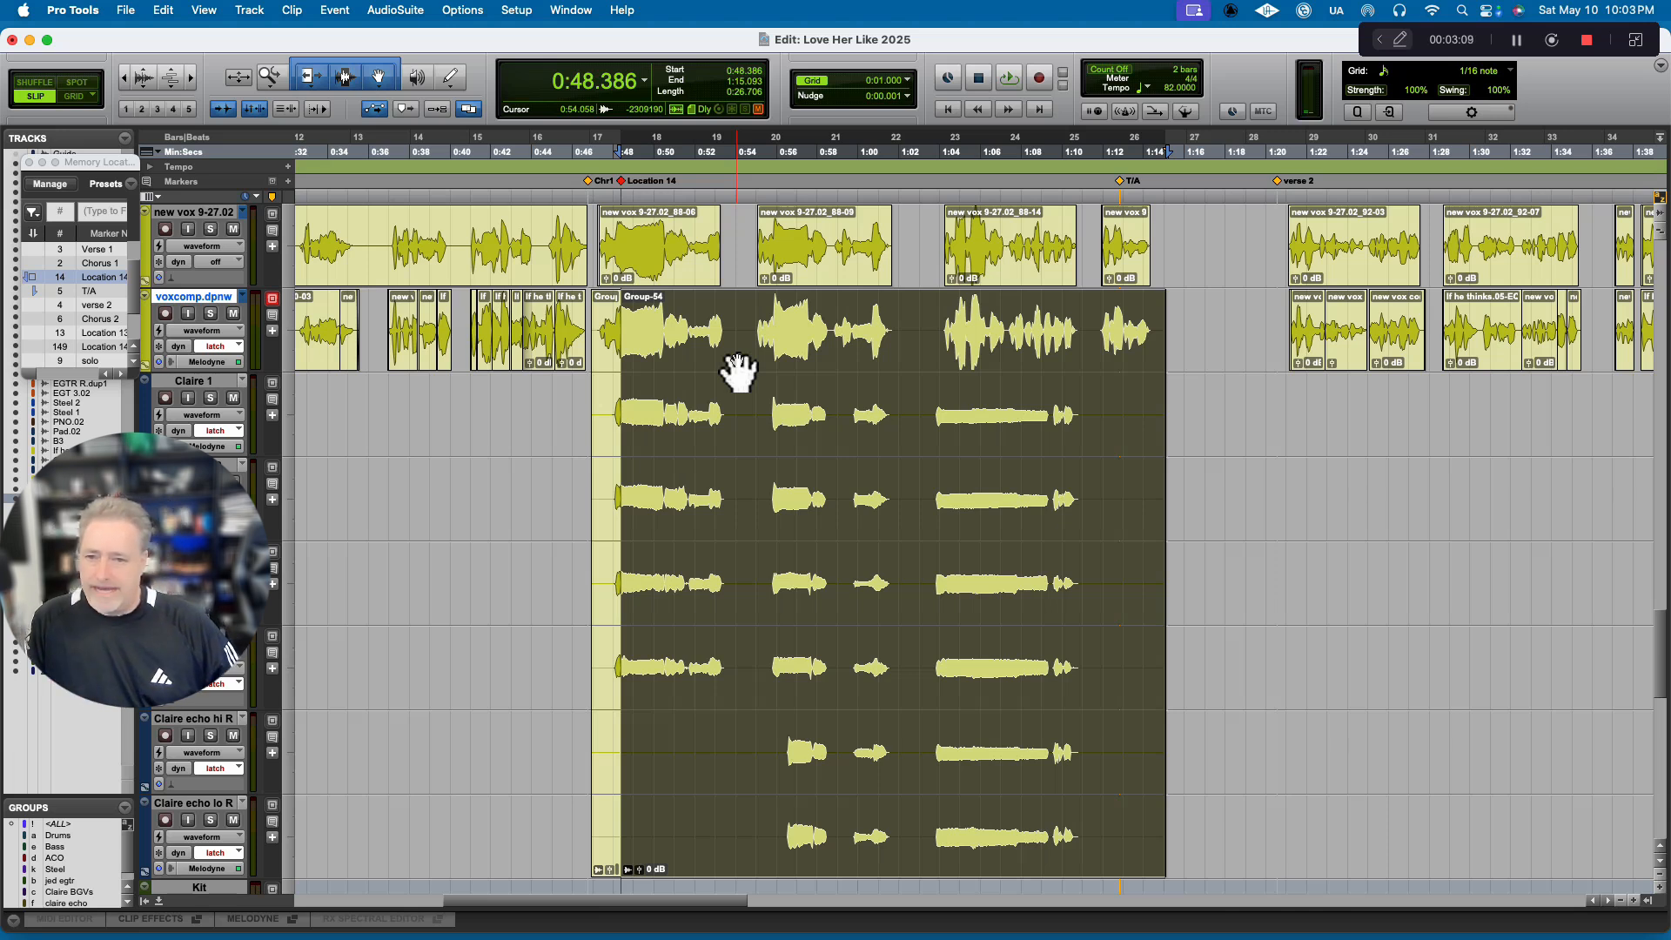
pyautogui.press('super+c')
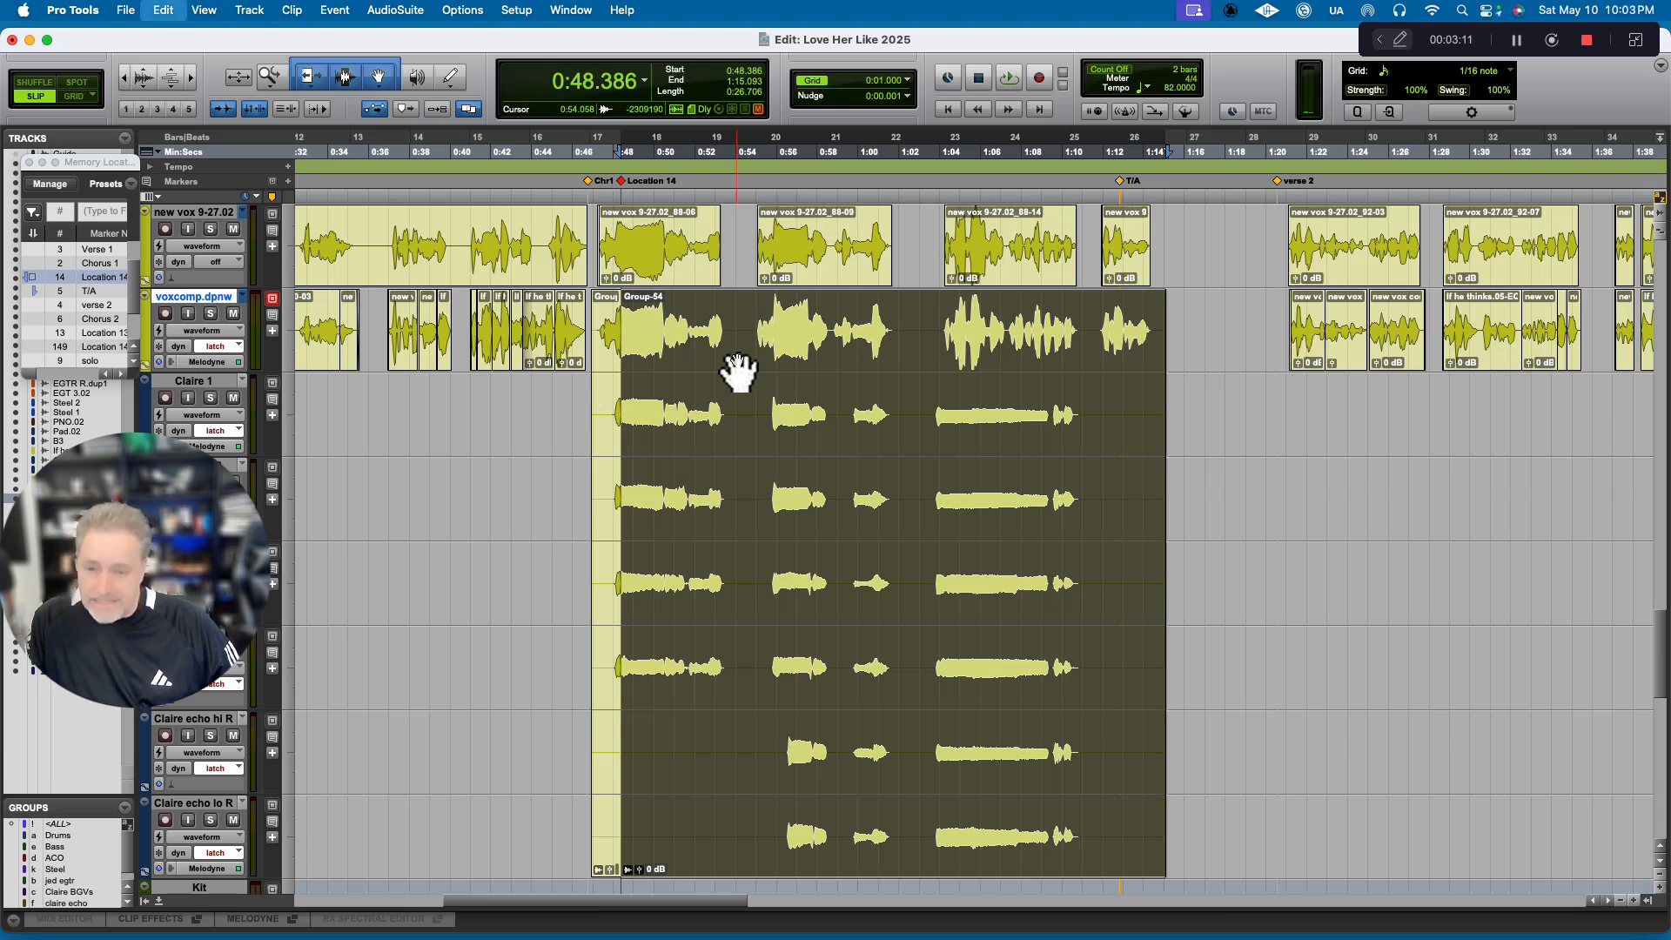
# Go to the Chorus 2 marker and look through the session's tracks around it, returning to the vocal tracks.
pyautogui.hscroll(1, 828, 399)
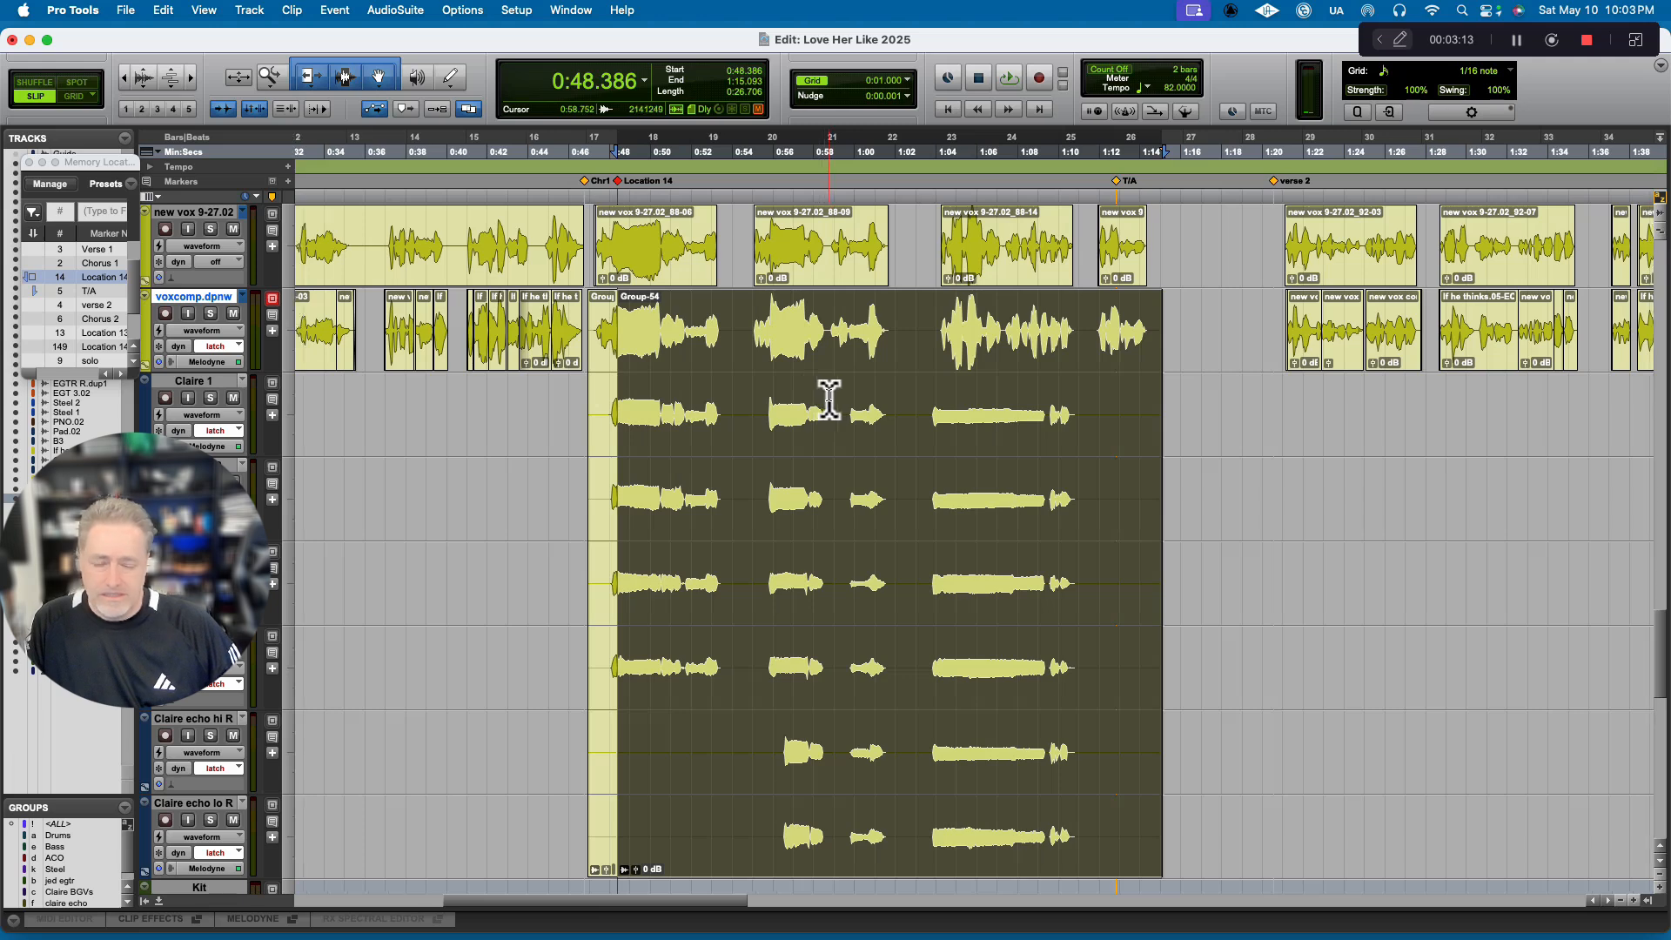
pyautogui.hscroll(15, 829, 400)
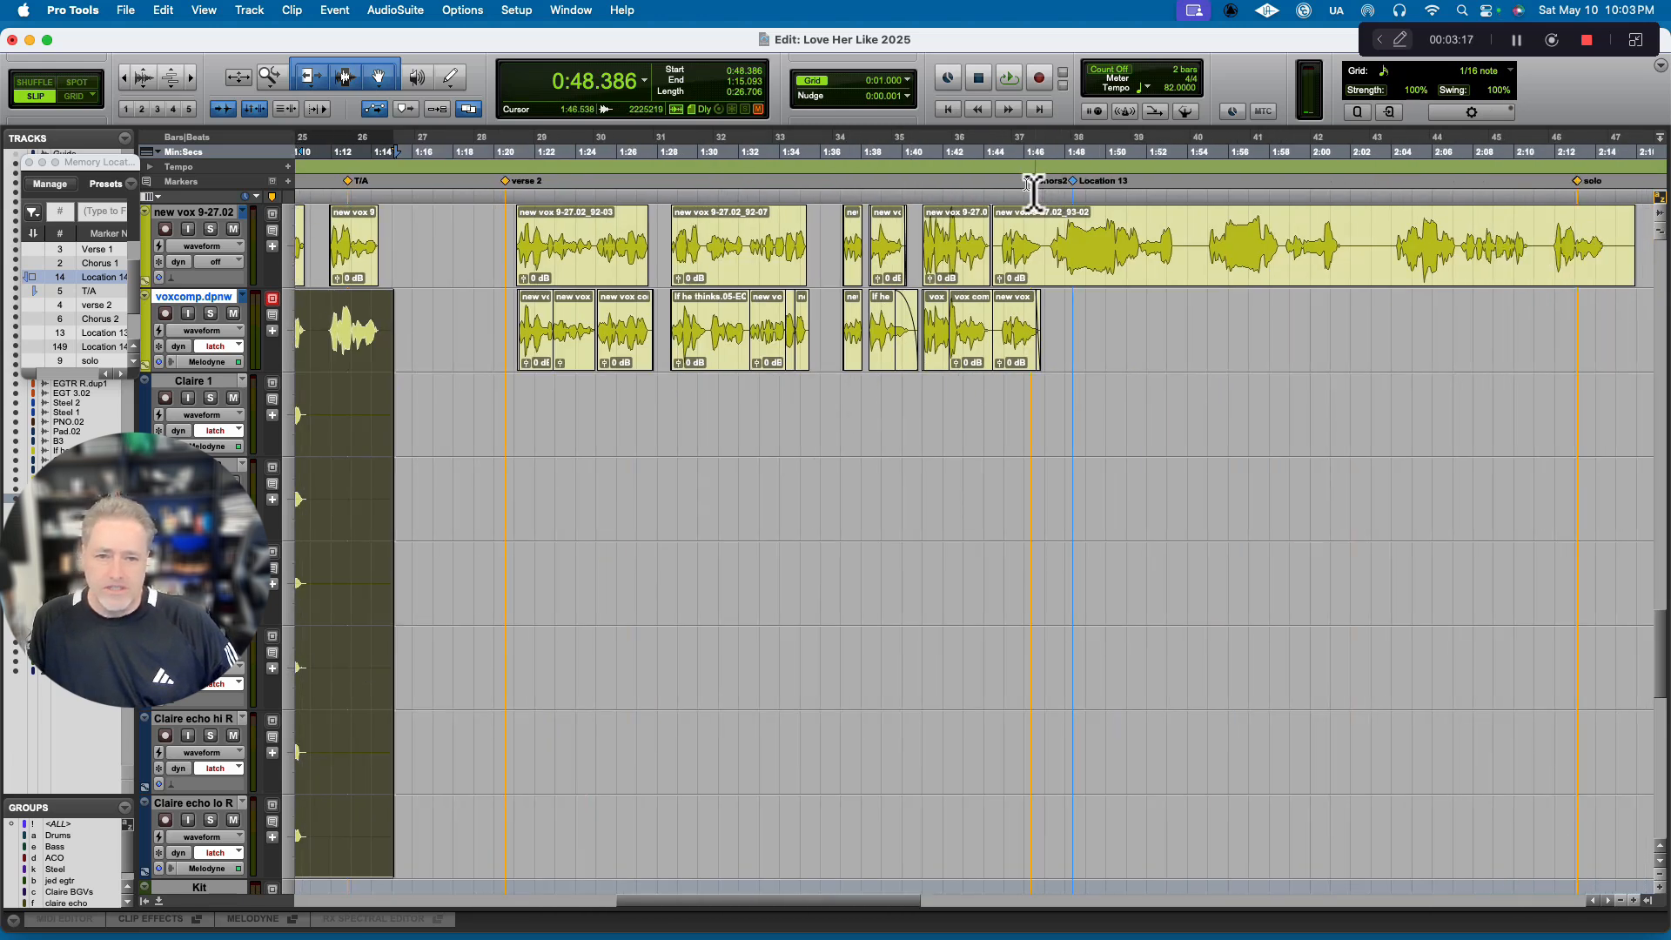
pyautogui.click(1034, 187)
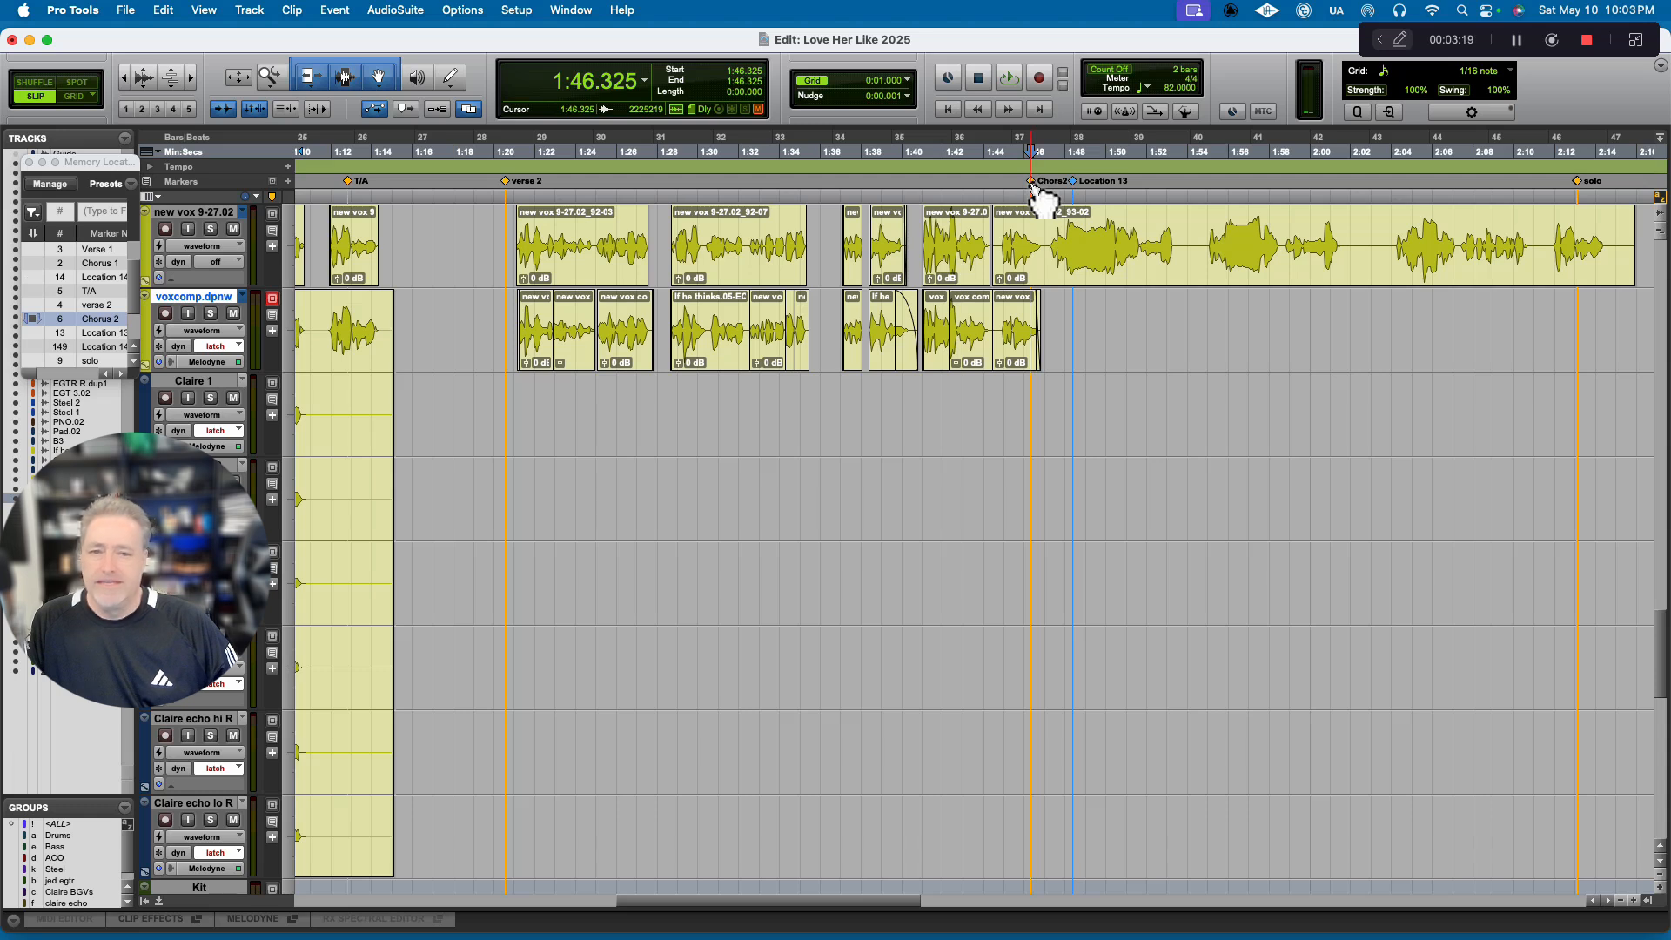
pyautogui.hscroll(3, 1023, 383)
pyautogui.scroll(-2, 1023, 383)
pyautogui.hscroll(7, 1023, 383)
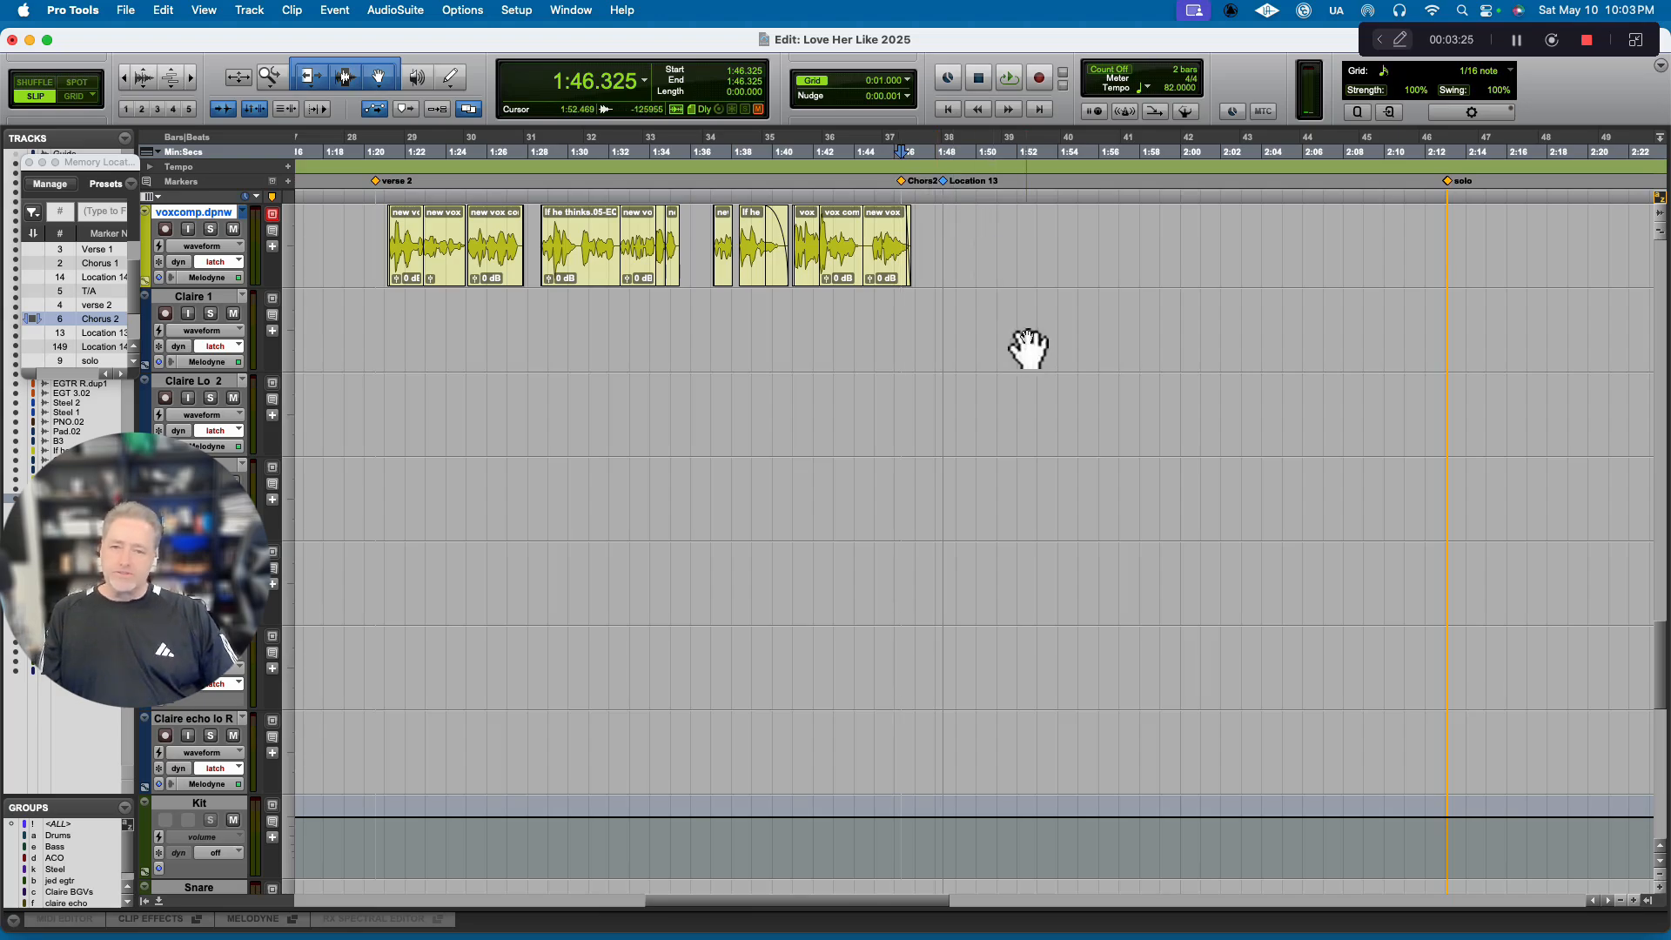
pyautogui.scroll(20, 1028, 337)
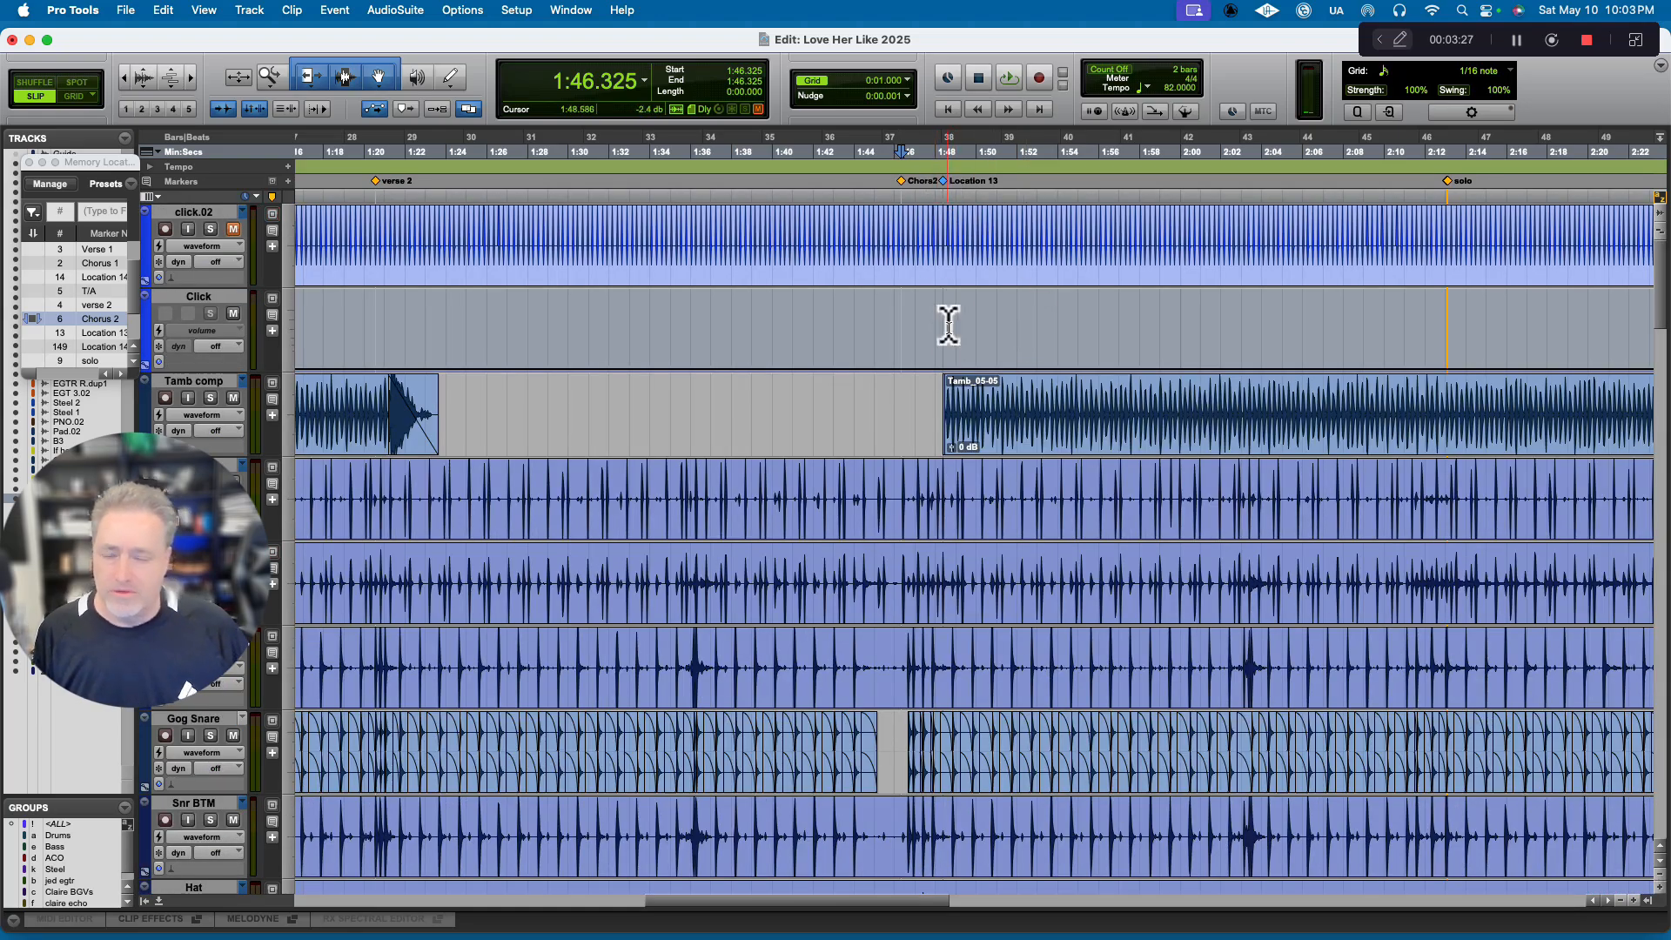
pyautogui.scroll(-15, 929, 452)
pyautogui.scroll(-8, 934, 452)
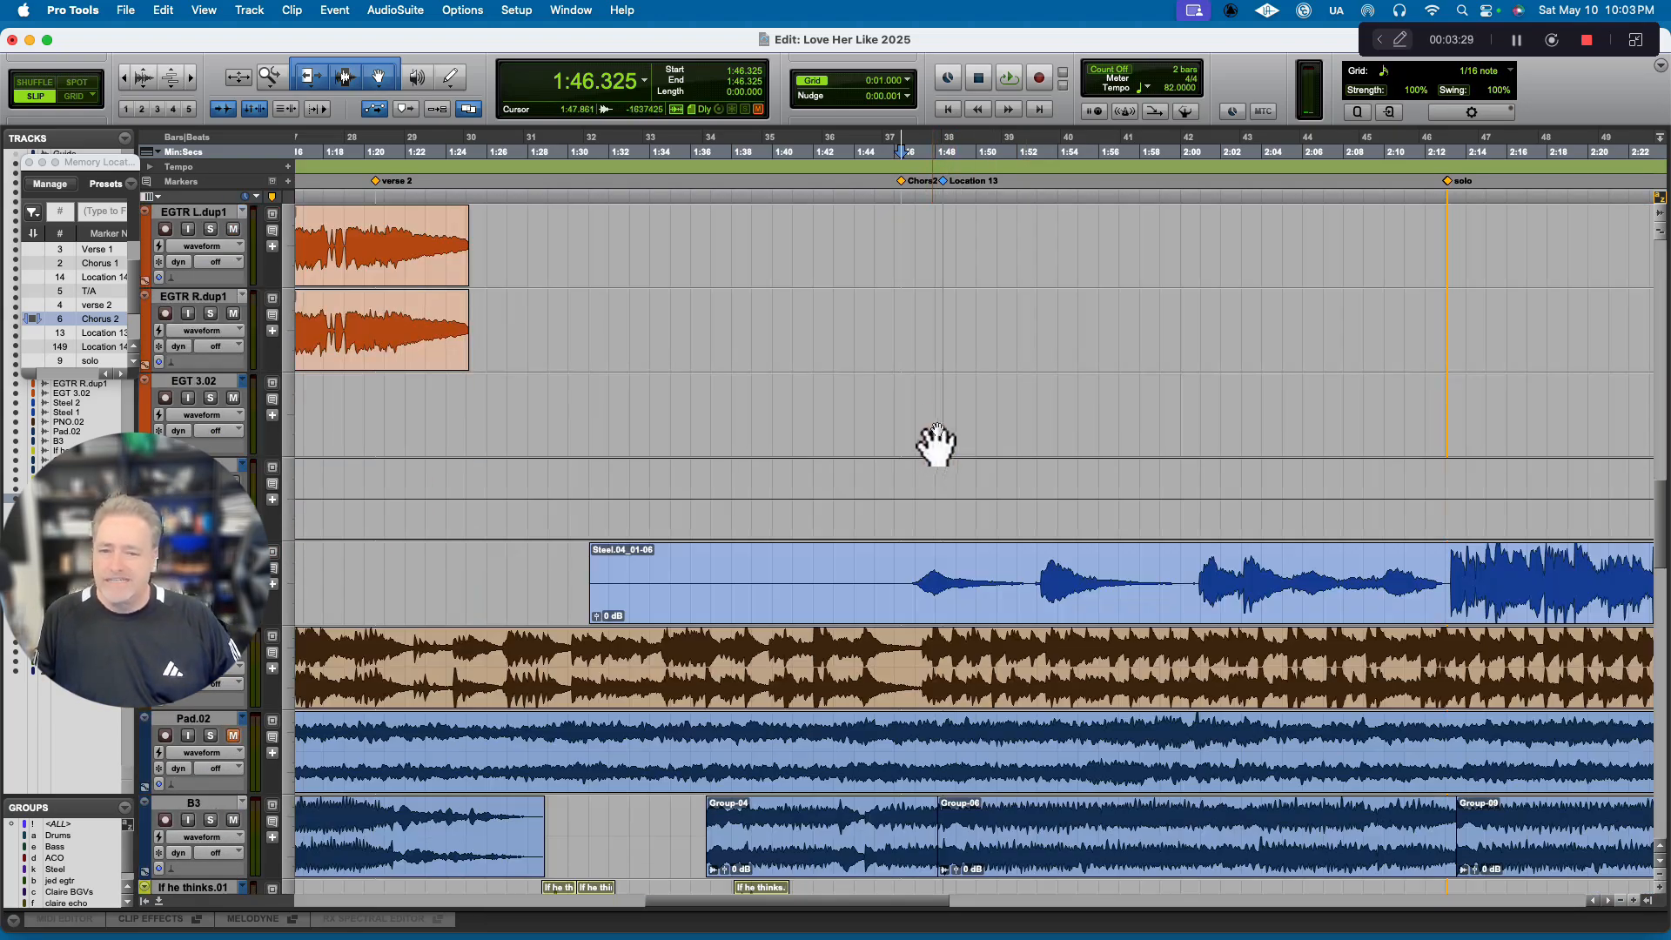
pyautogui.scroll(3, 949, 335)
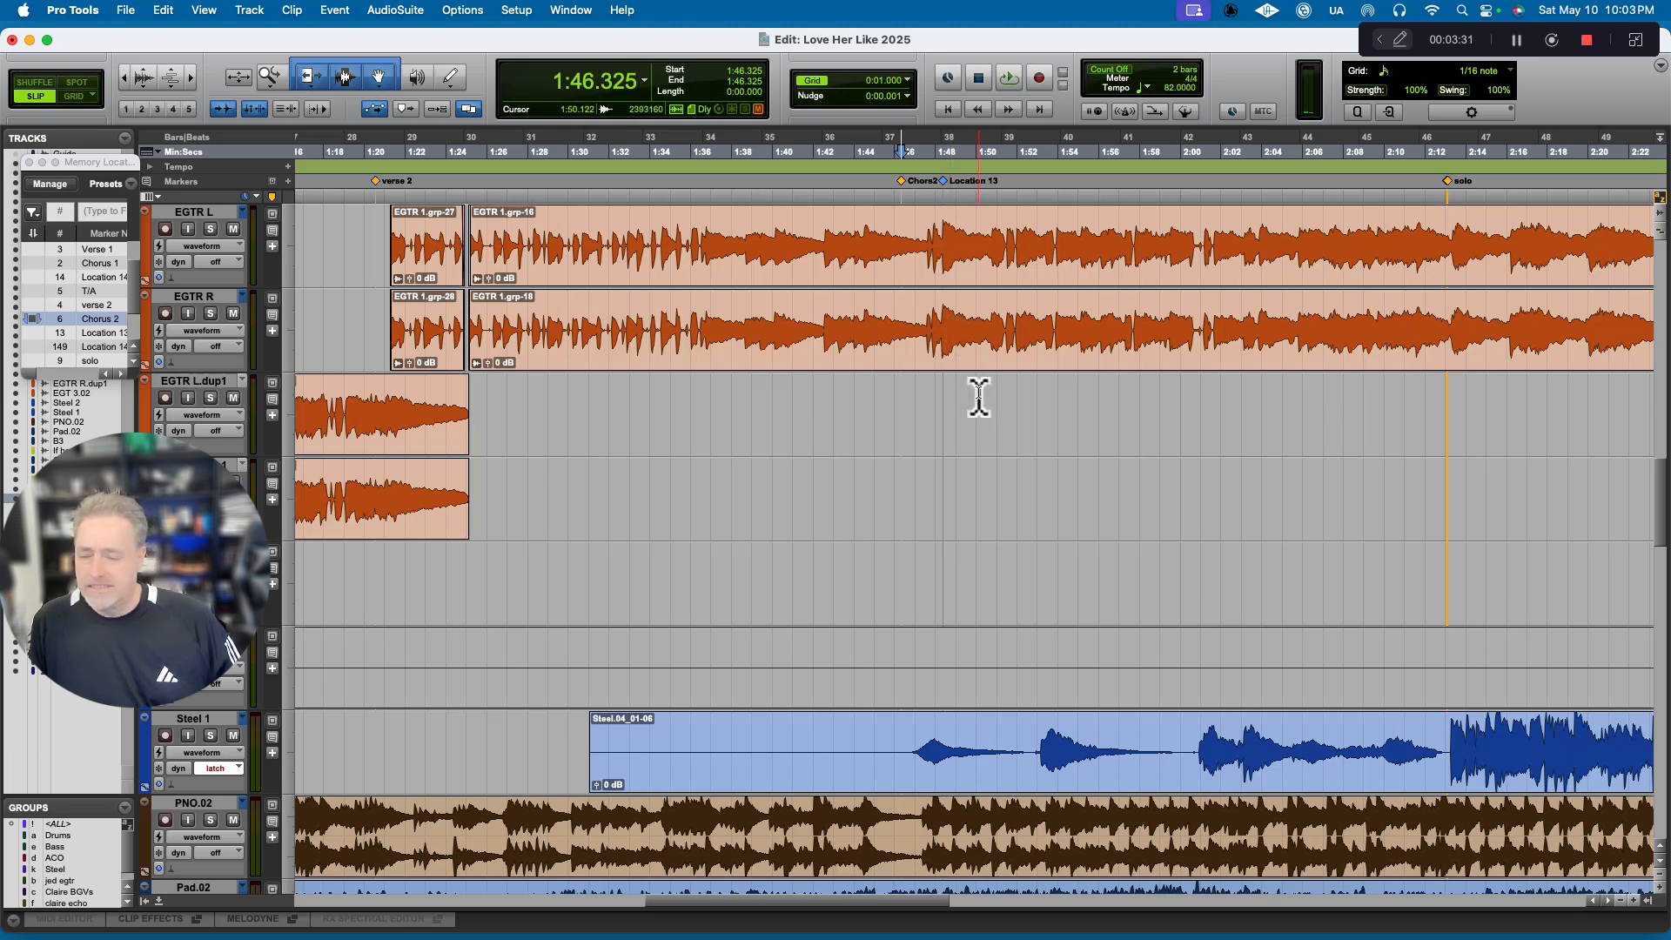
pyautogui.scroll(-10, 969, 400)
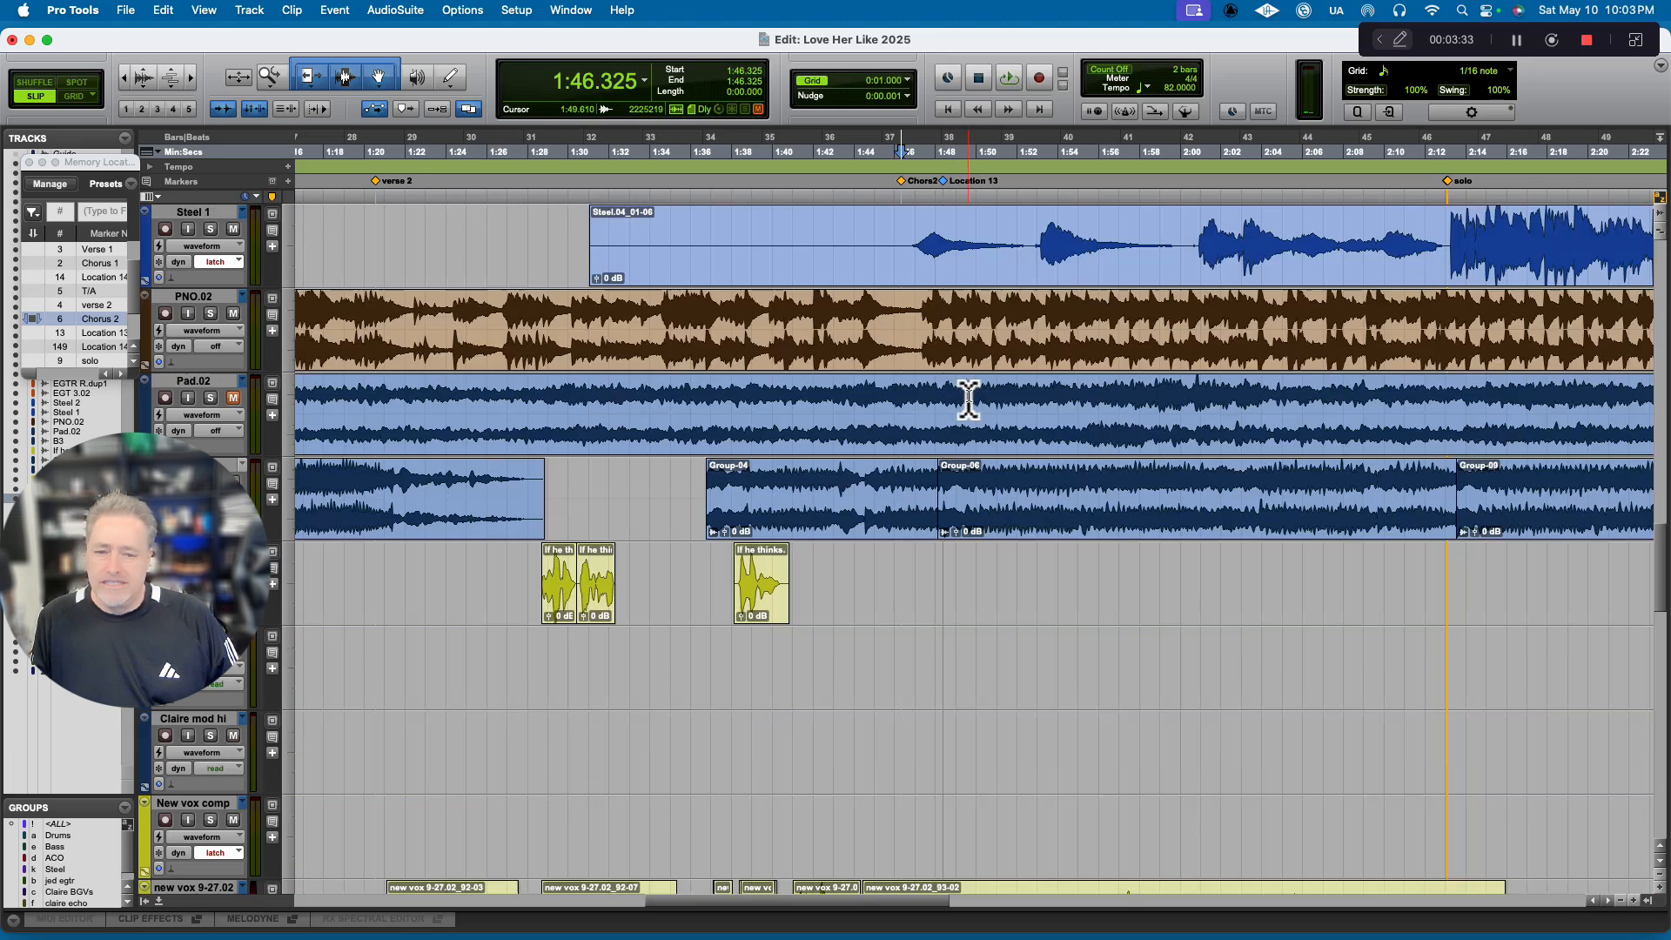
pyautogui.scroll(-8, 969, 400)
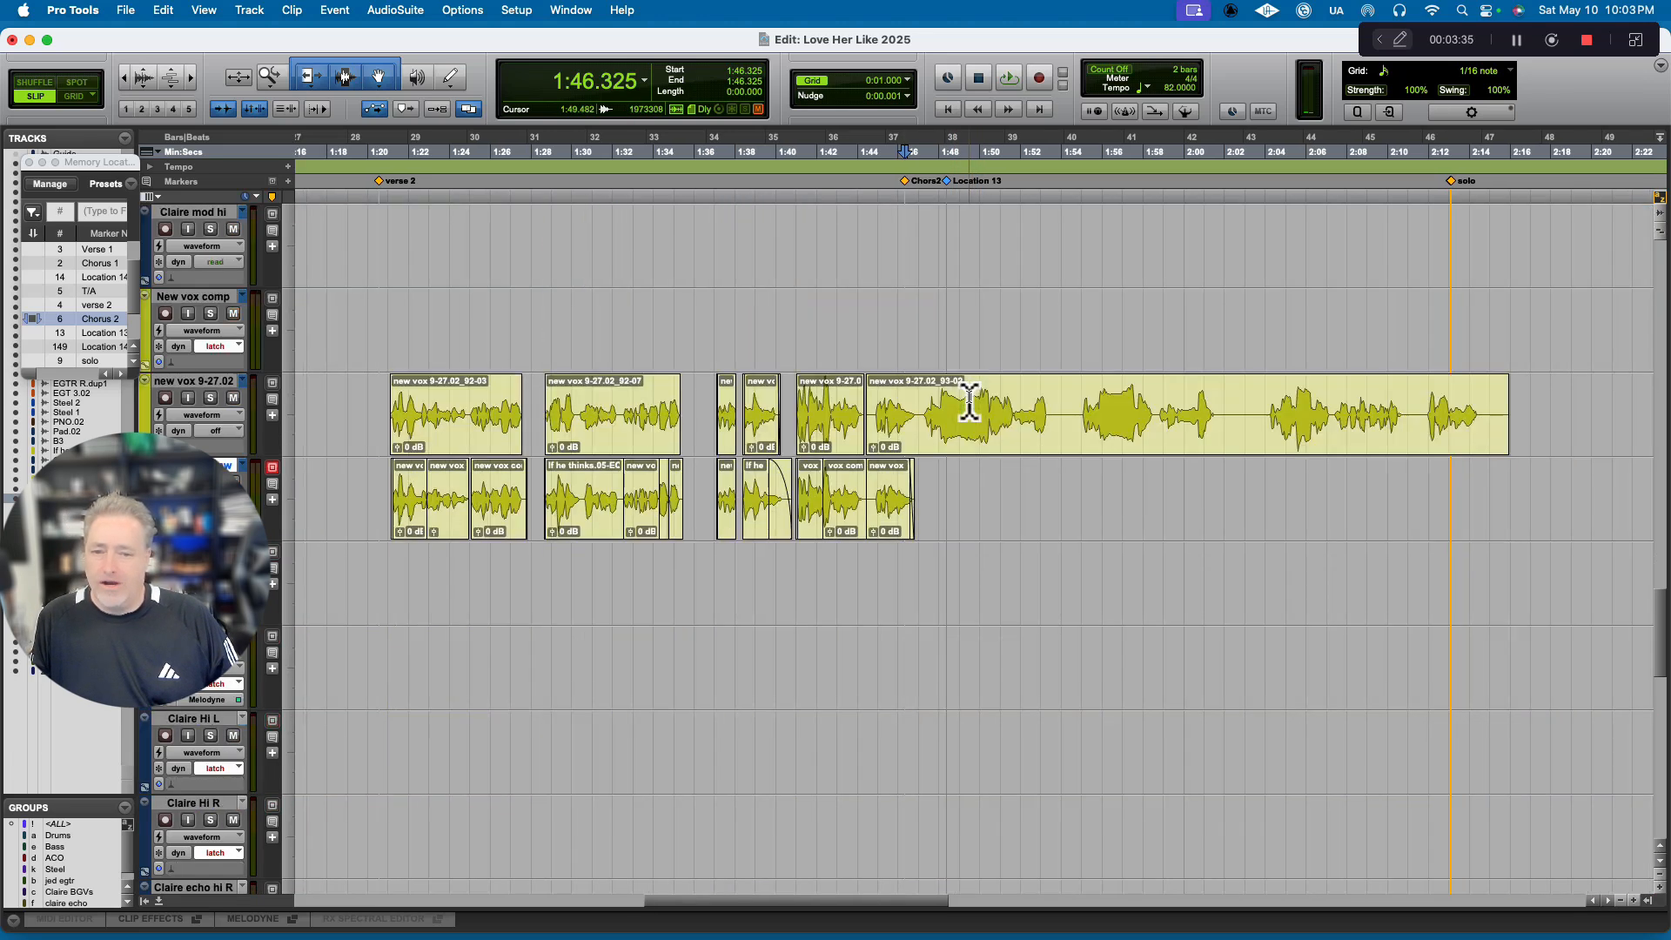
pyautogui.click(936, 324)
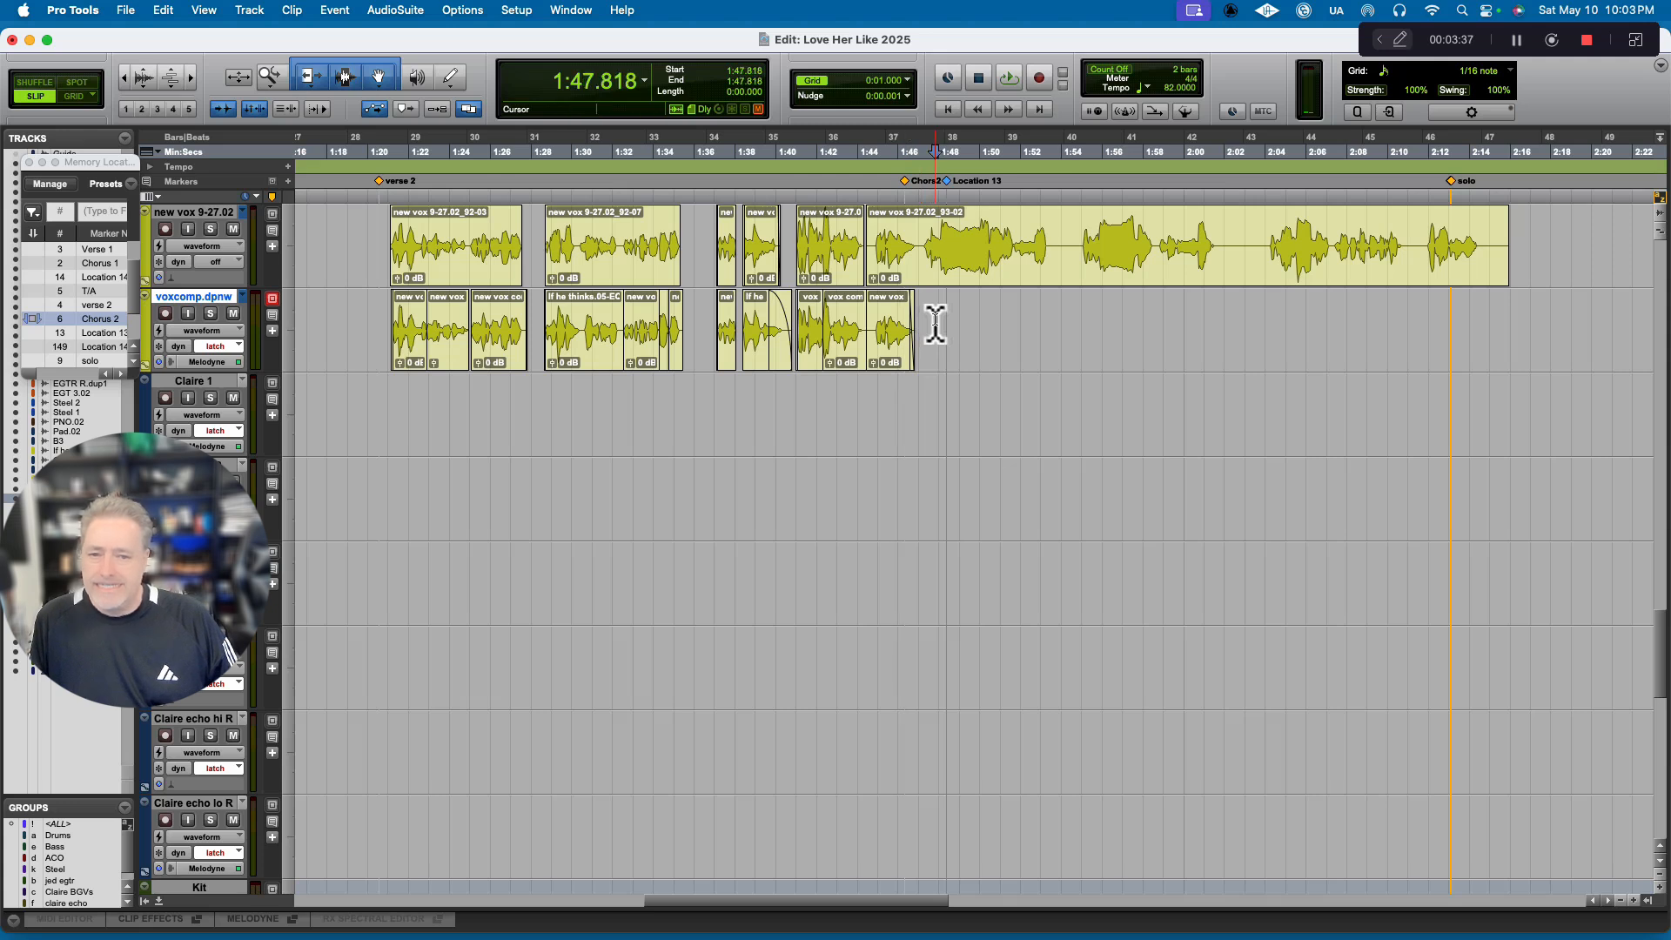
pyautogui.moveTo(935, 398); pyautogui.dragTo(934, 735)
pyautogui.scroll(-3, 934, 738)
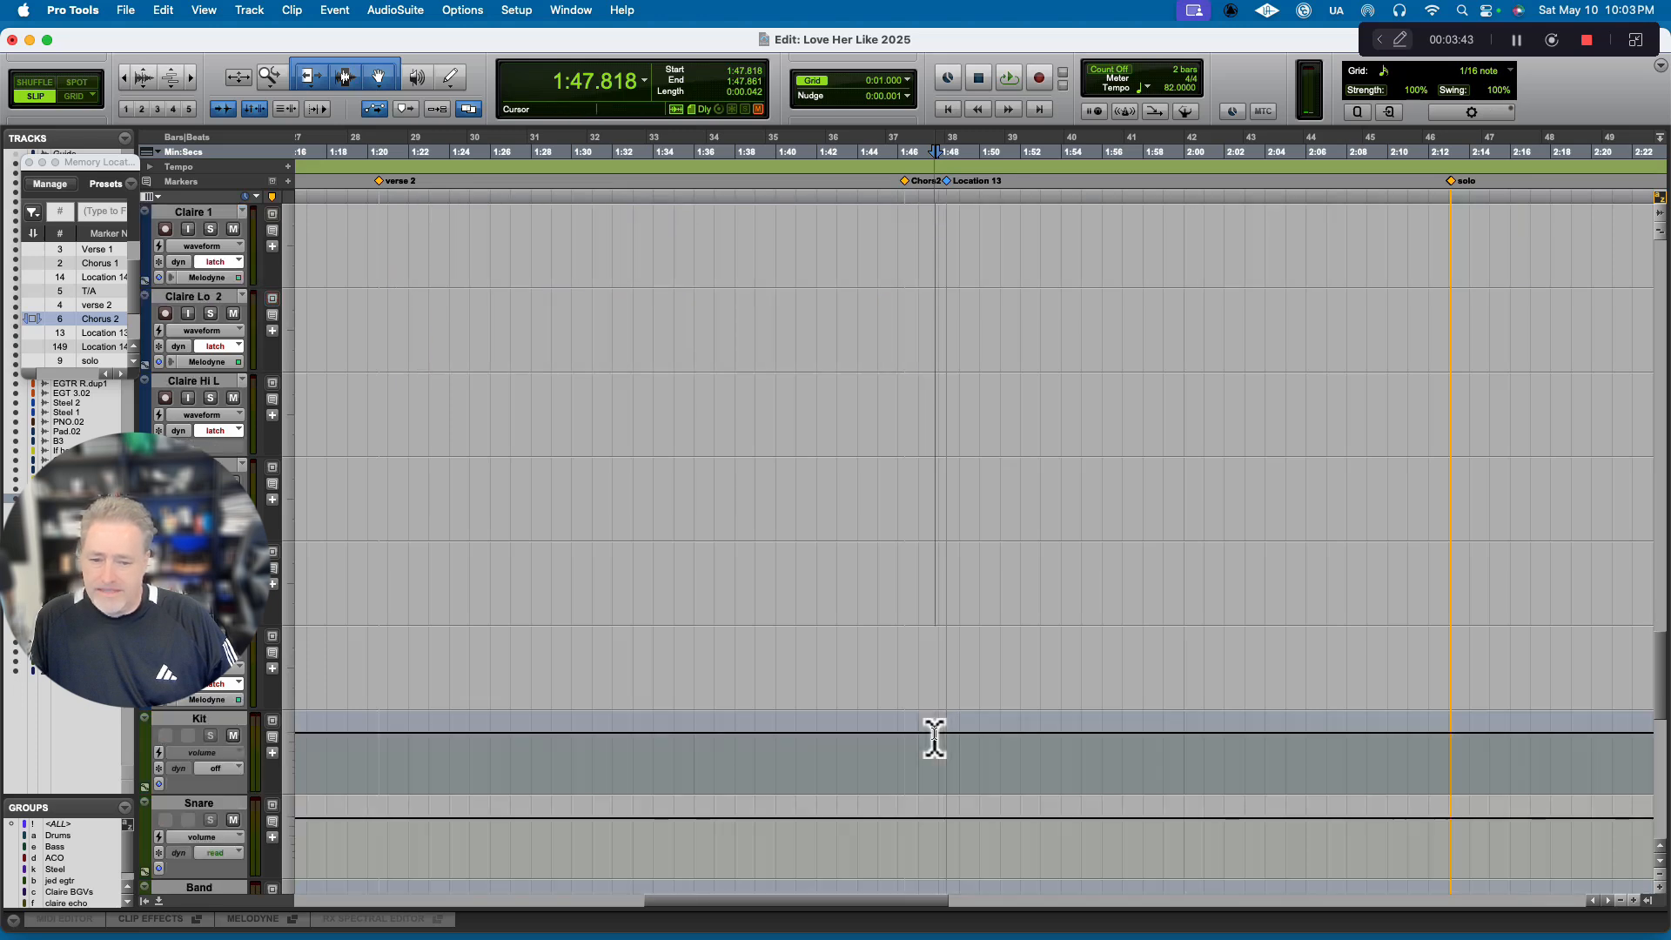
pyautogui.keyDown('shift'); pyautogui.click(938, 571); pyautogui.keyUp('shift')
pyautogui.scroll(4, 962, 610)
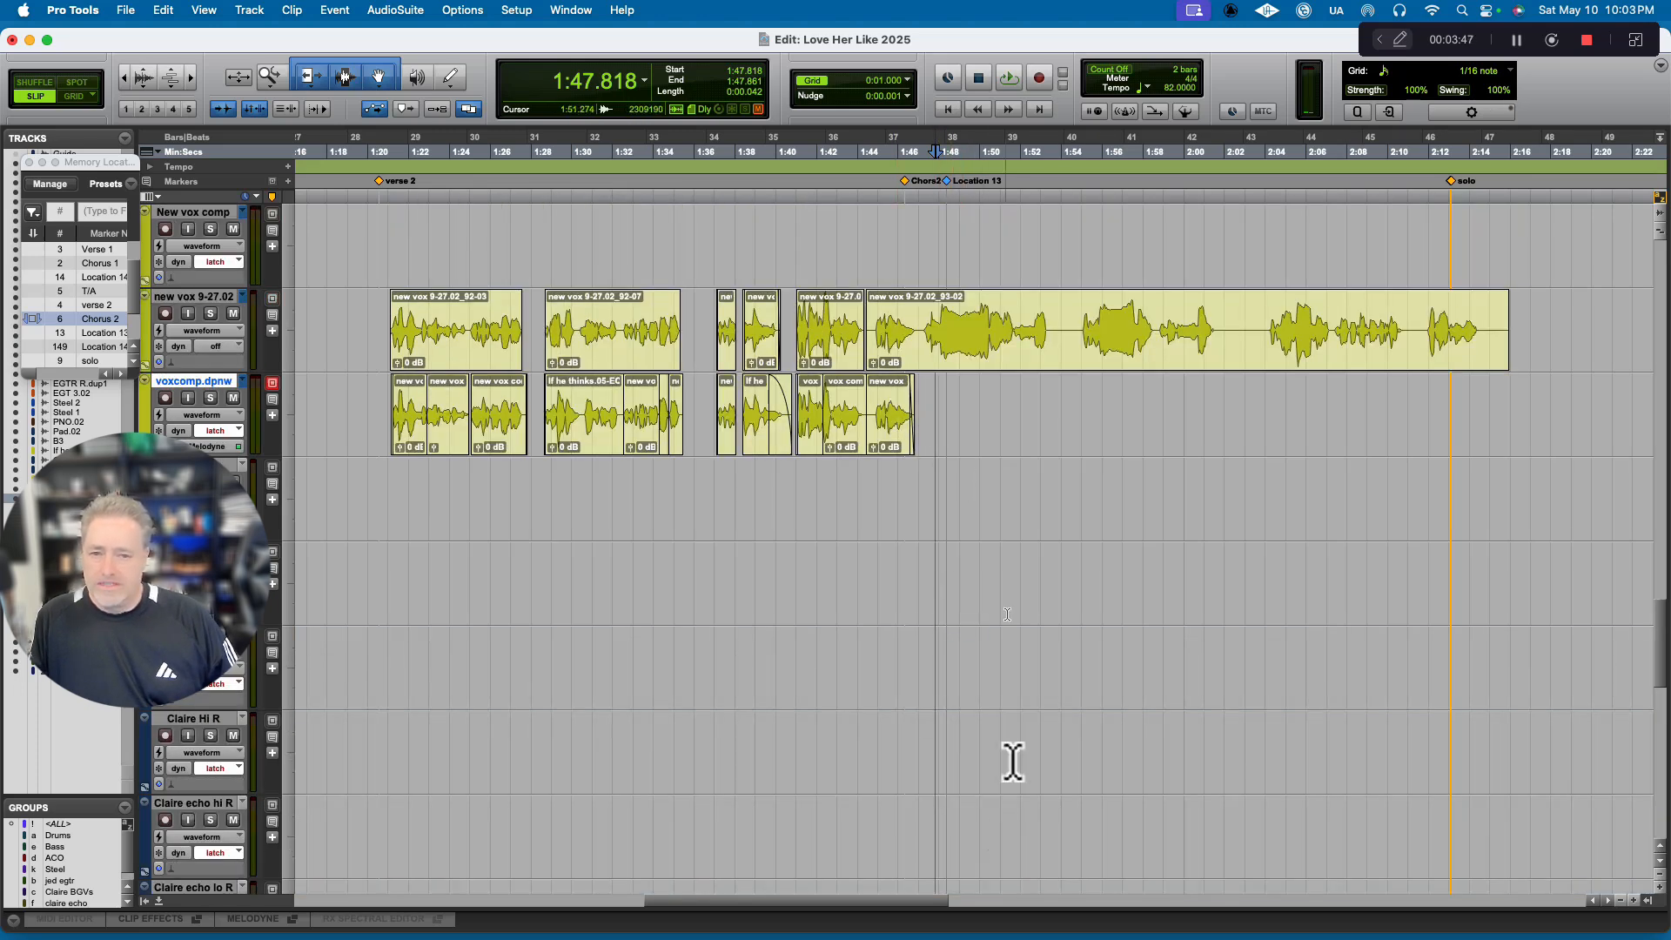
# Paste the copied clip group at the Location 13 marker in Chorus 2, from the voxcomp.dpnw track down through the Claire tracks.
pyautogui.click(948, 183)
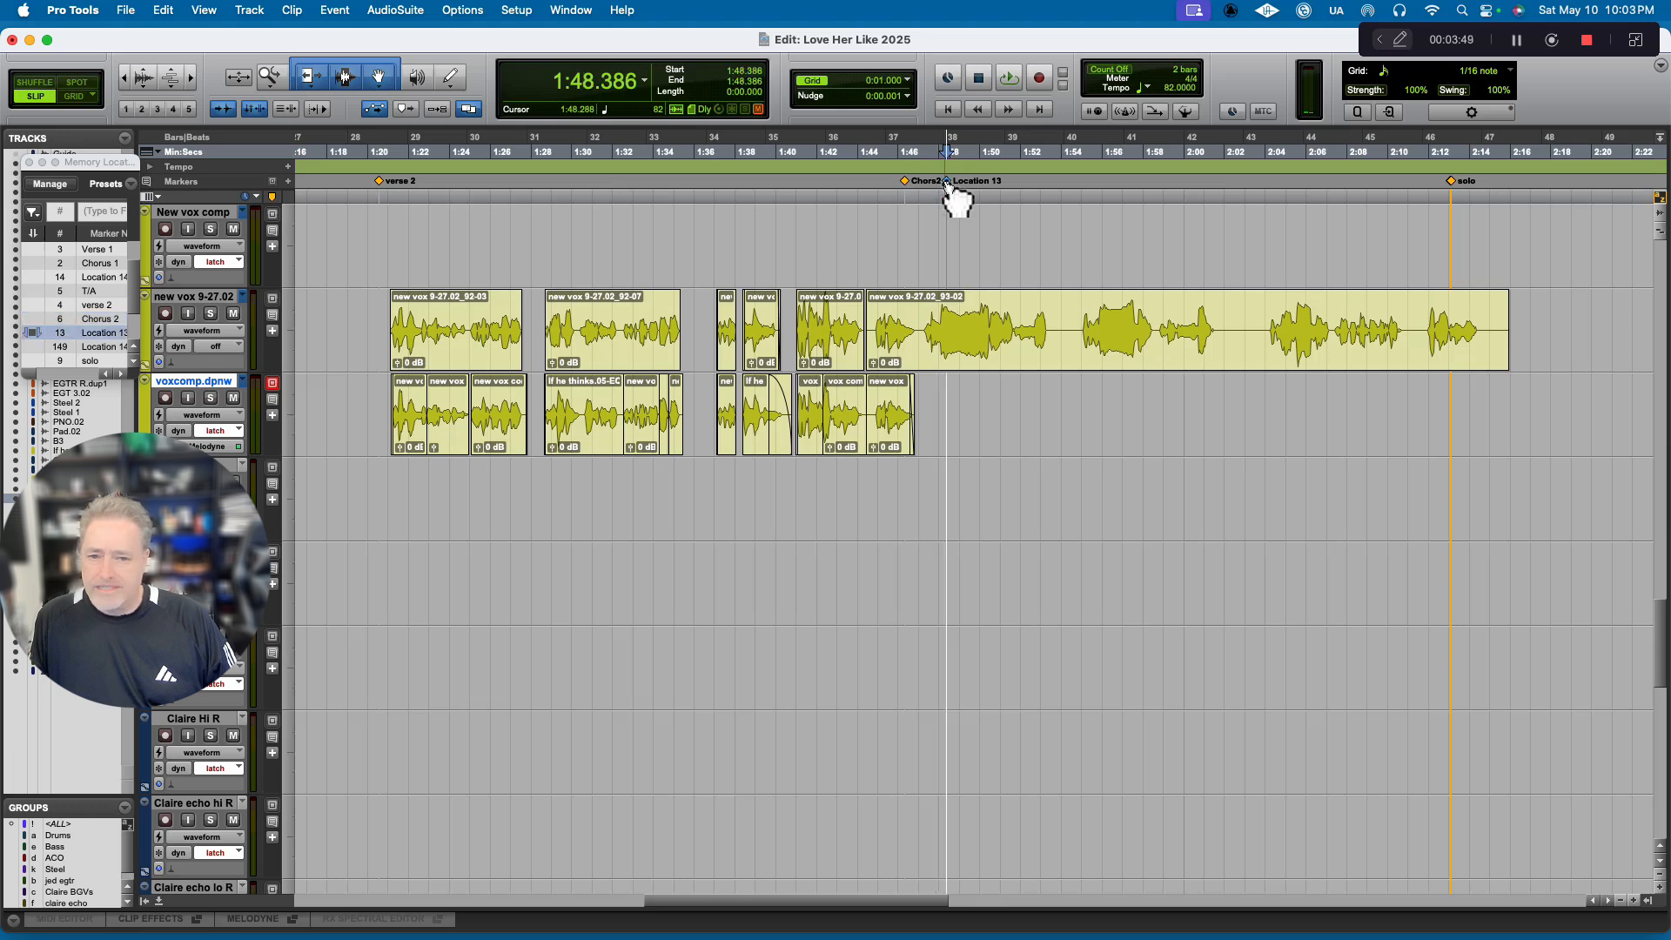
pyautogui.press('space')
pyautogui.press('space')
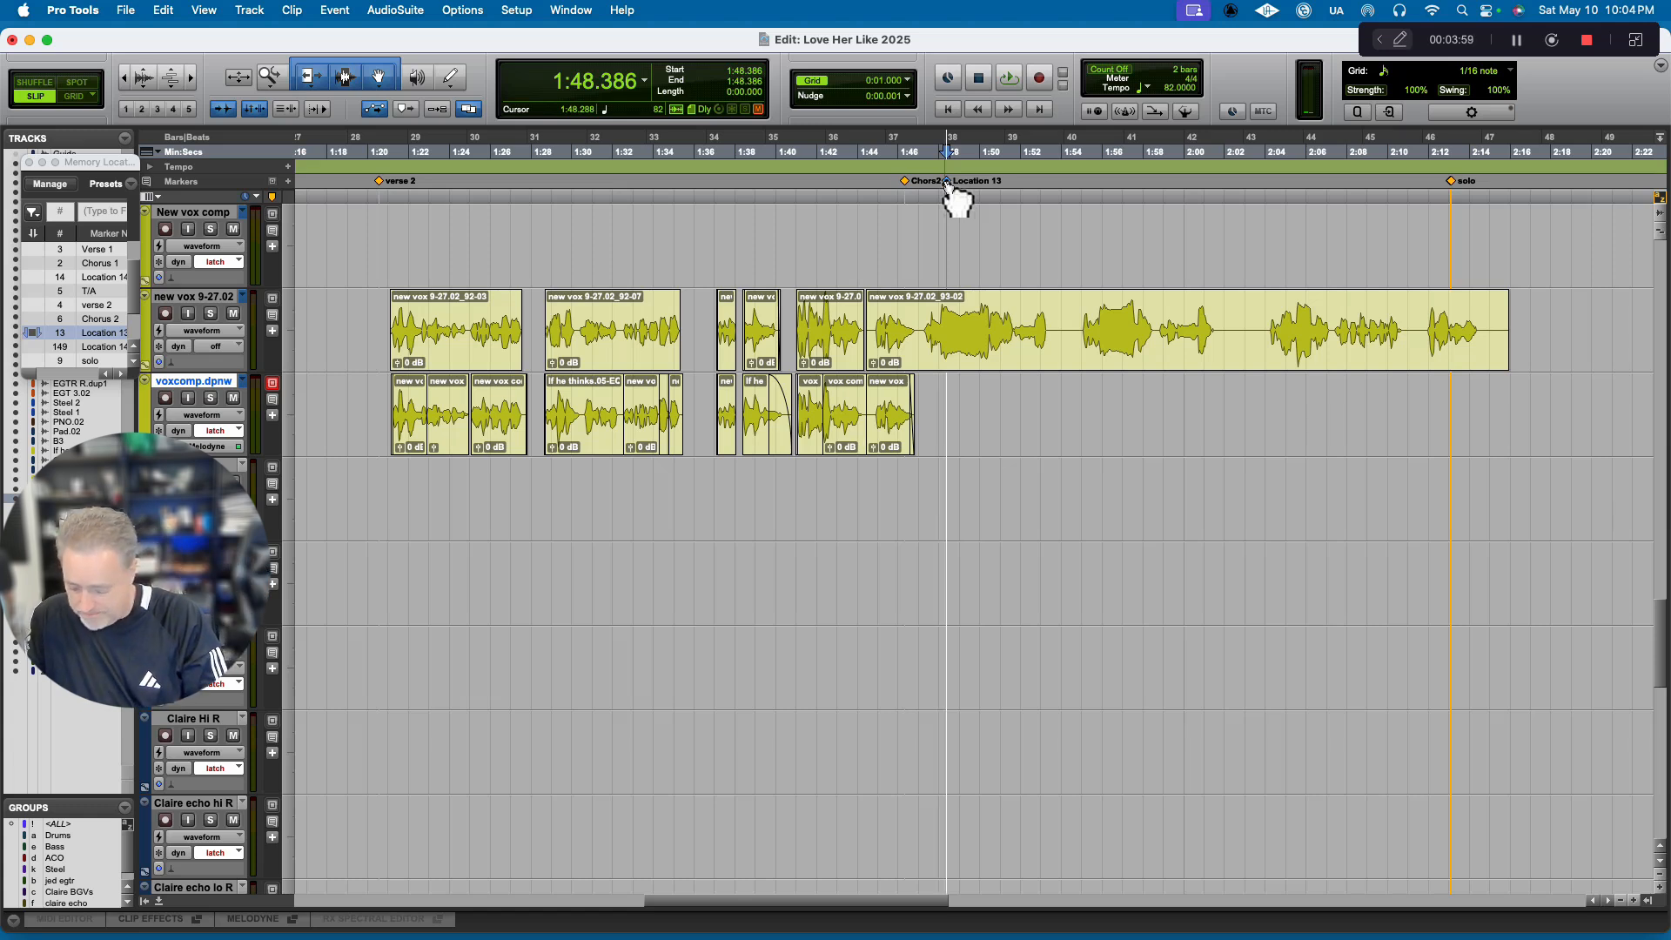
pyautogui.press('super+v')
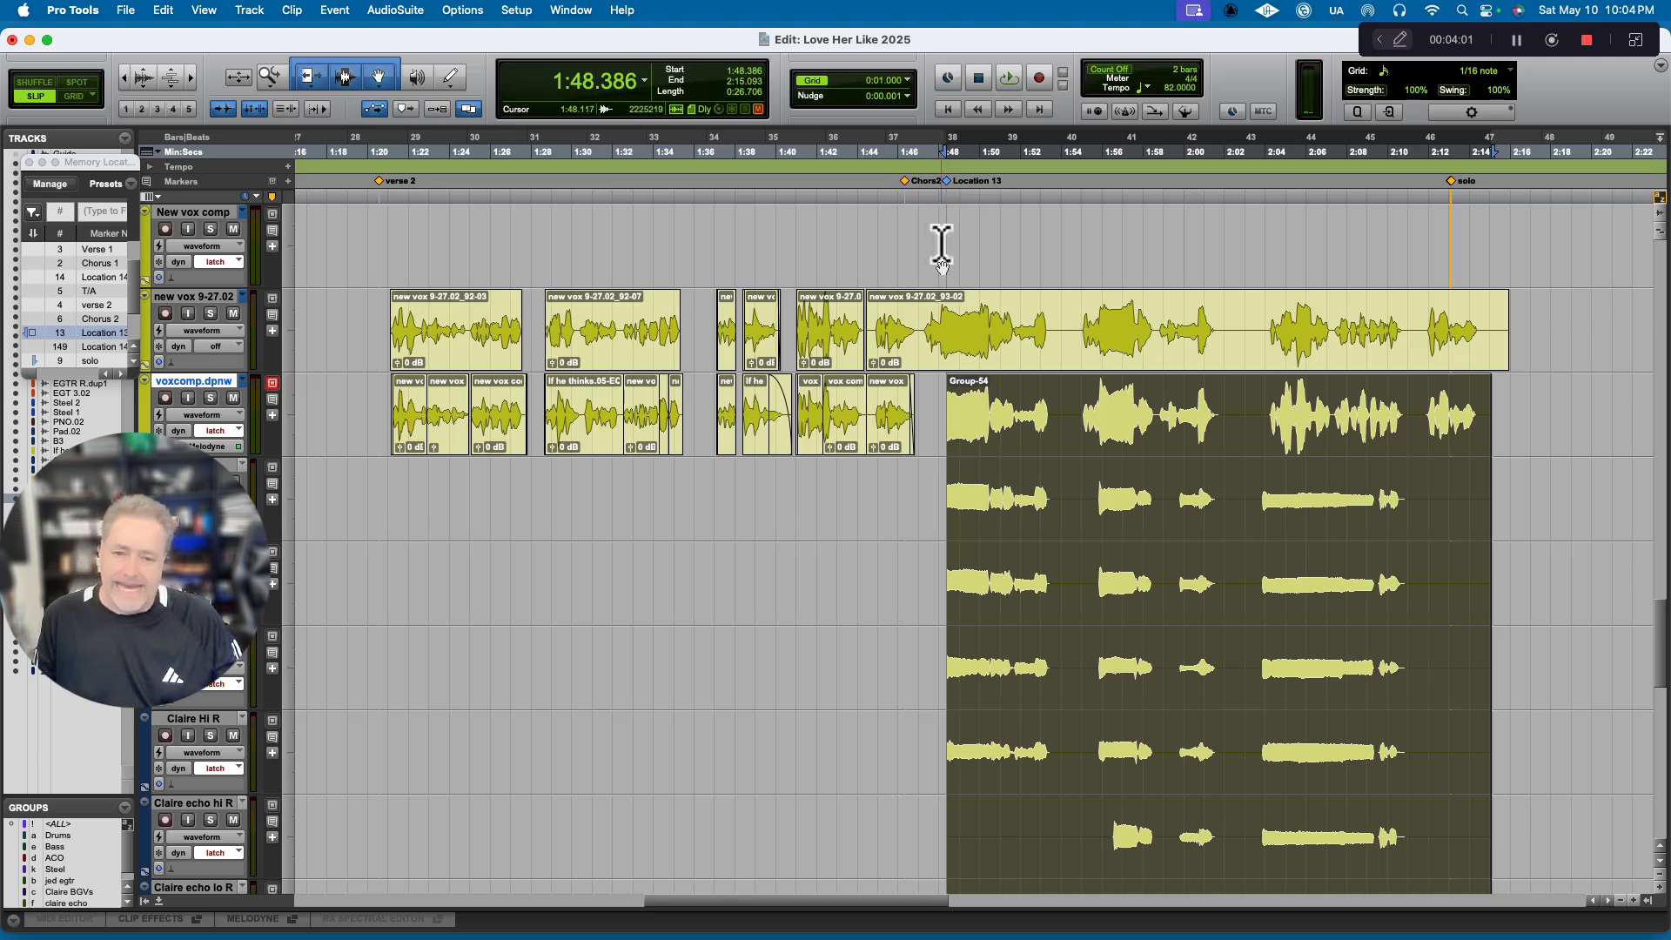
# Extend the start of the pasted clip group back to 1:46.880 and audition the opening of Chorus 2.
pyautogui.moveTo(961, 409); pyautogui.dragTo(923, 427)
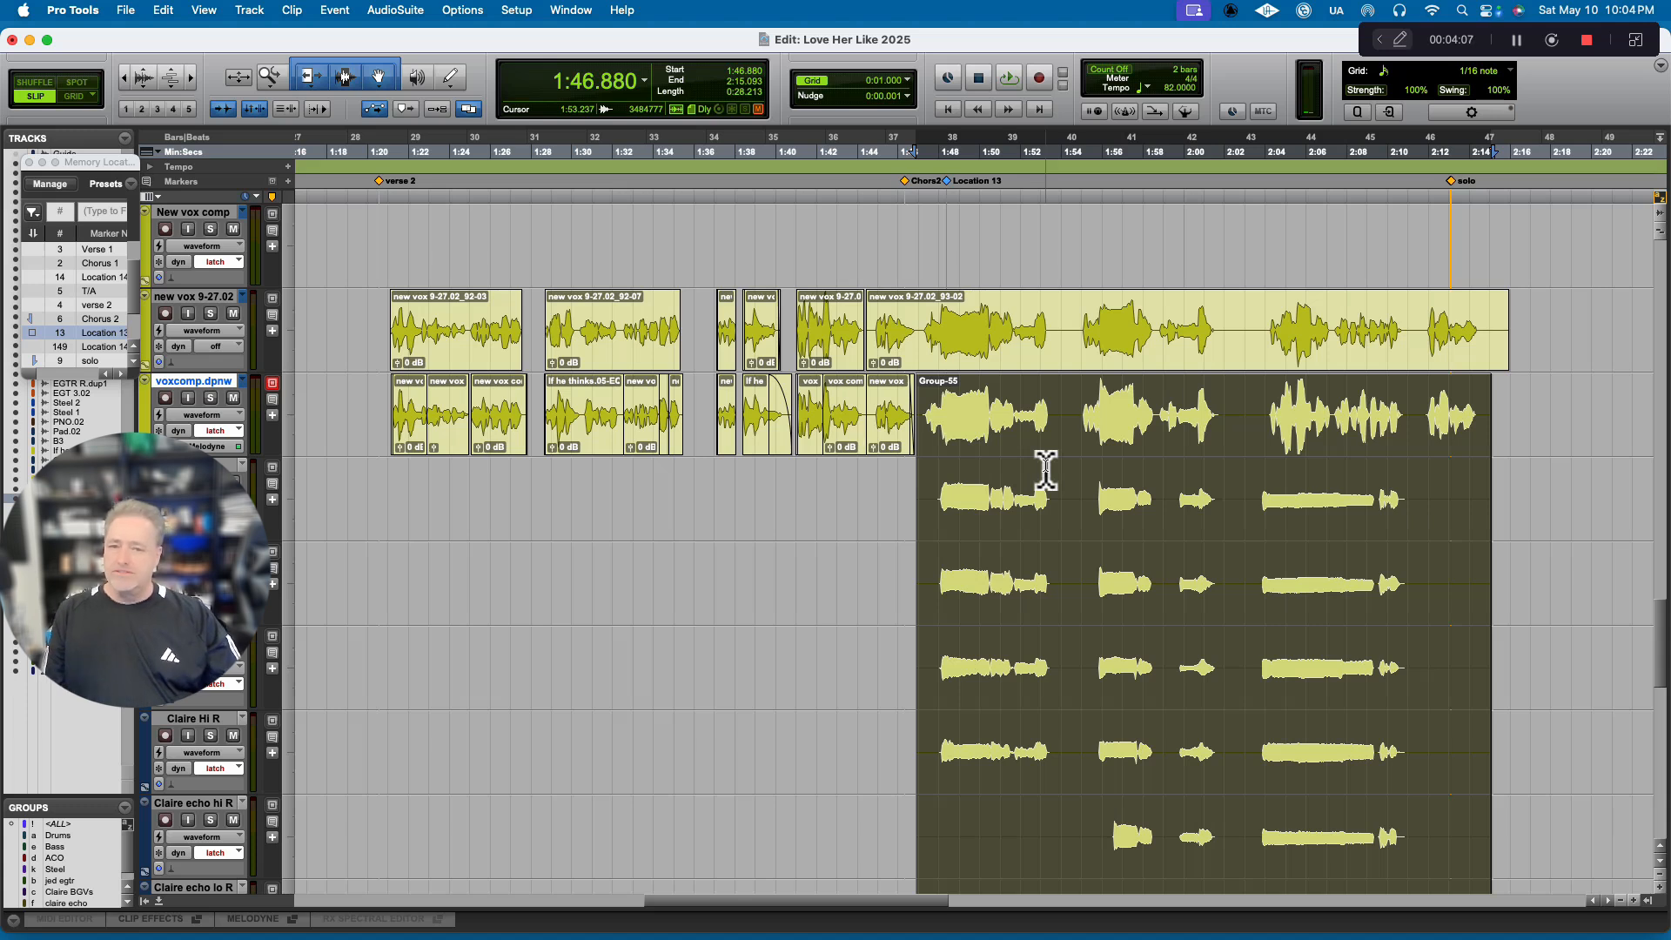
pyautogui.press('space')
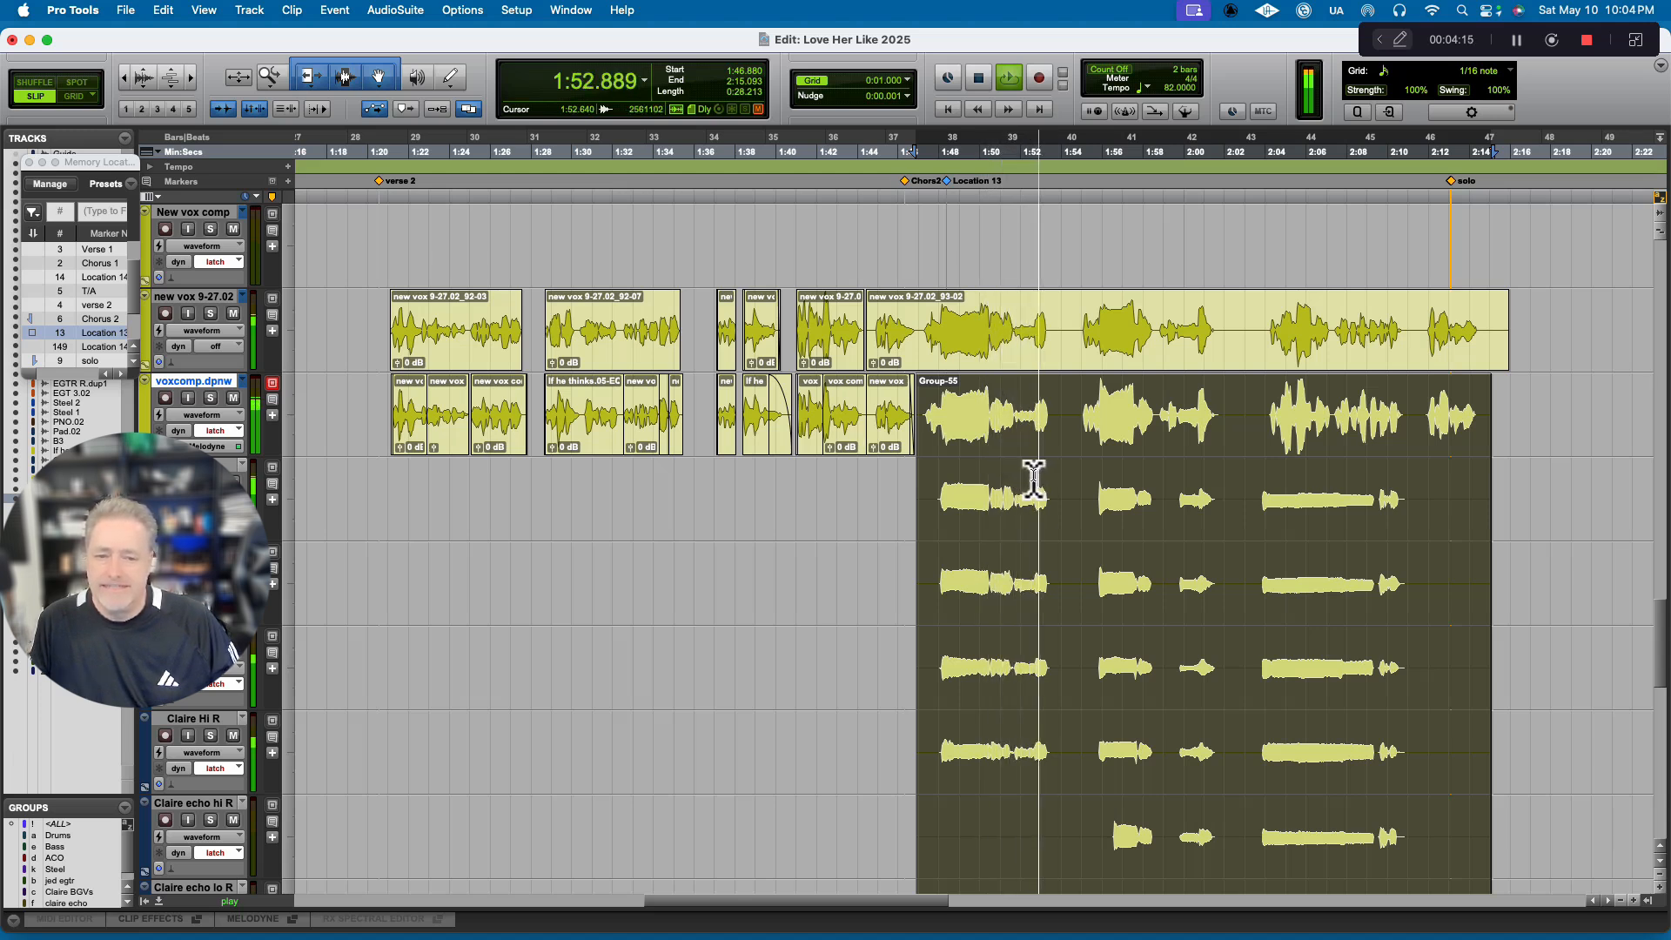
pyautogui.press('space')
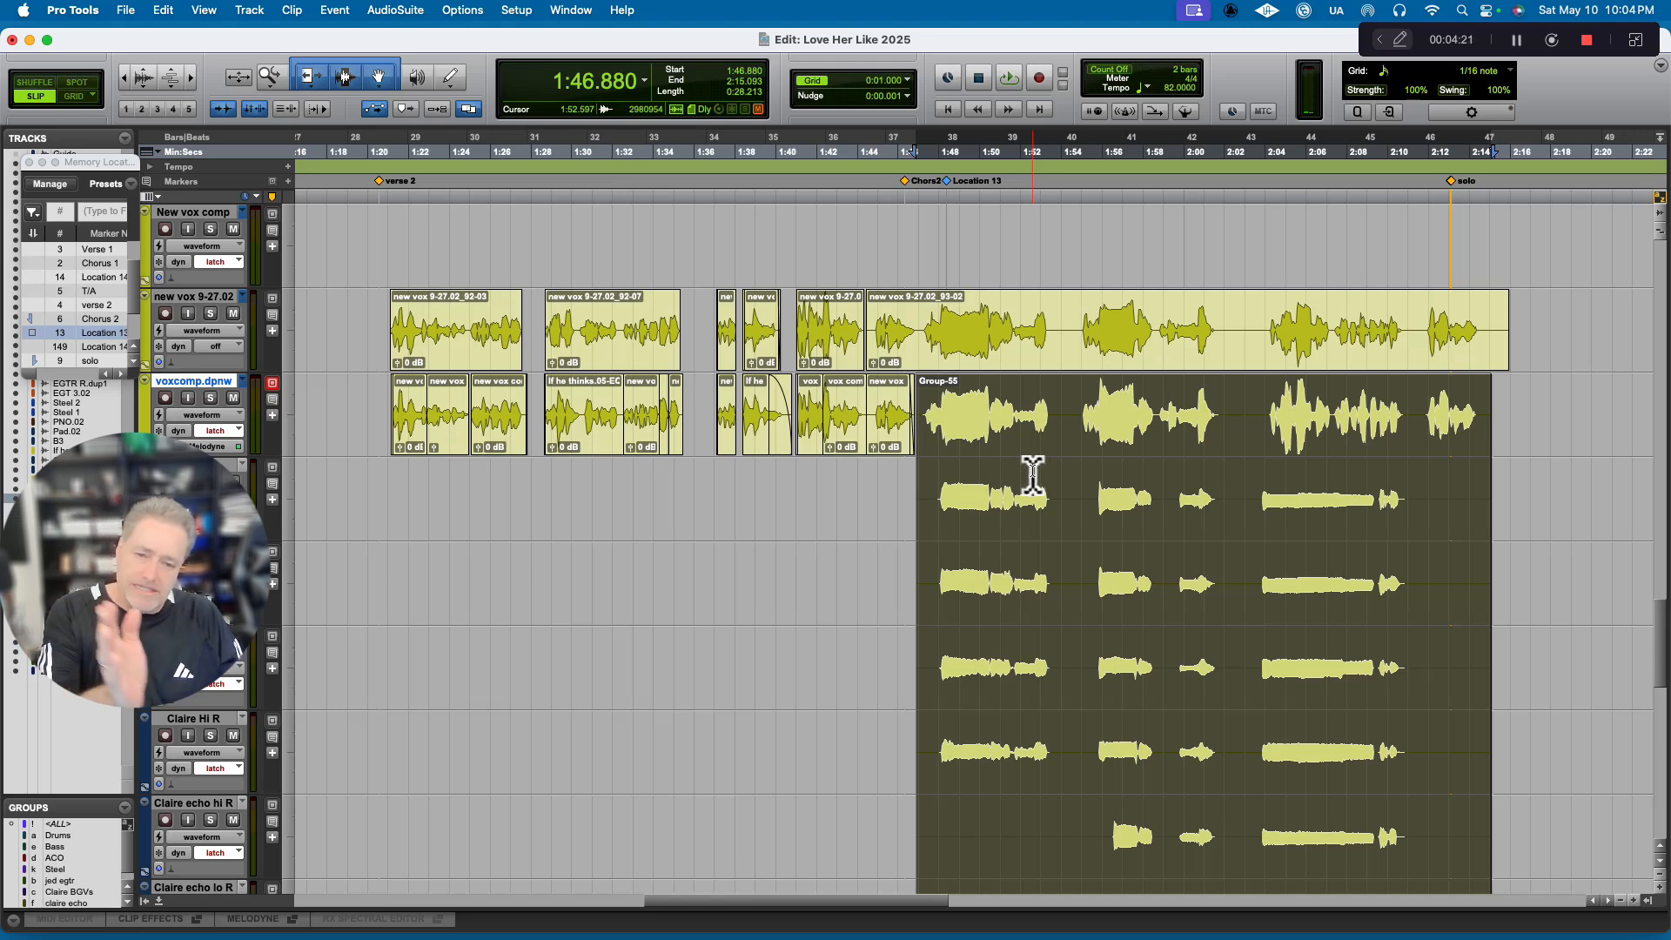
# Play the original Chorus 1 from its marker for comparison, and examine the vocal tracks around the solo and Bridge markers.
pyautogui.hscroll(-10, 1027, 474)
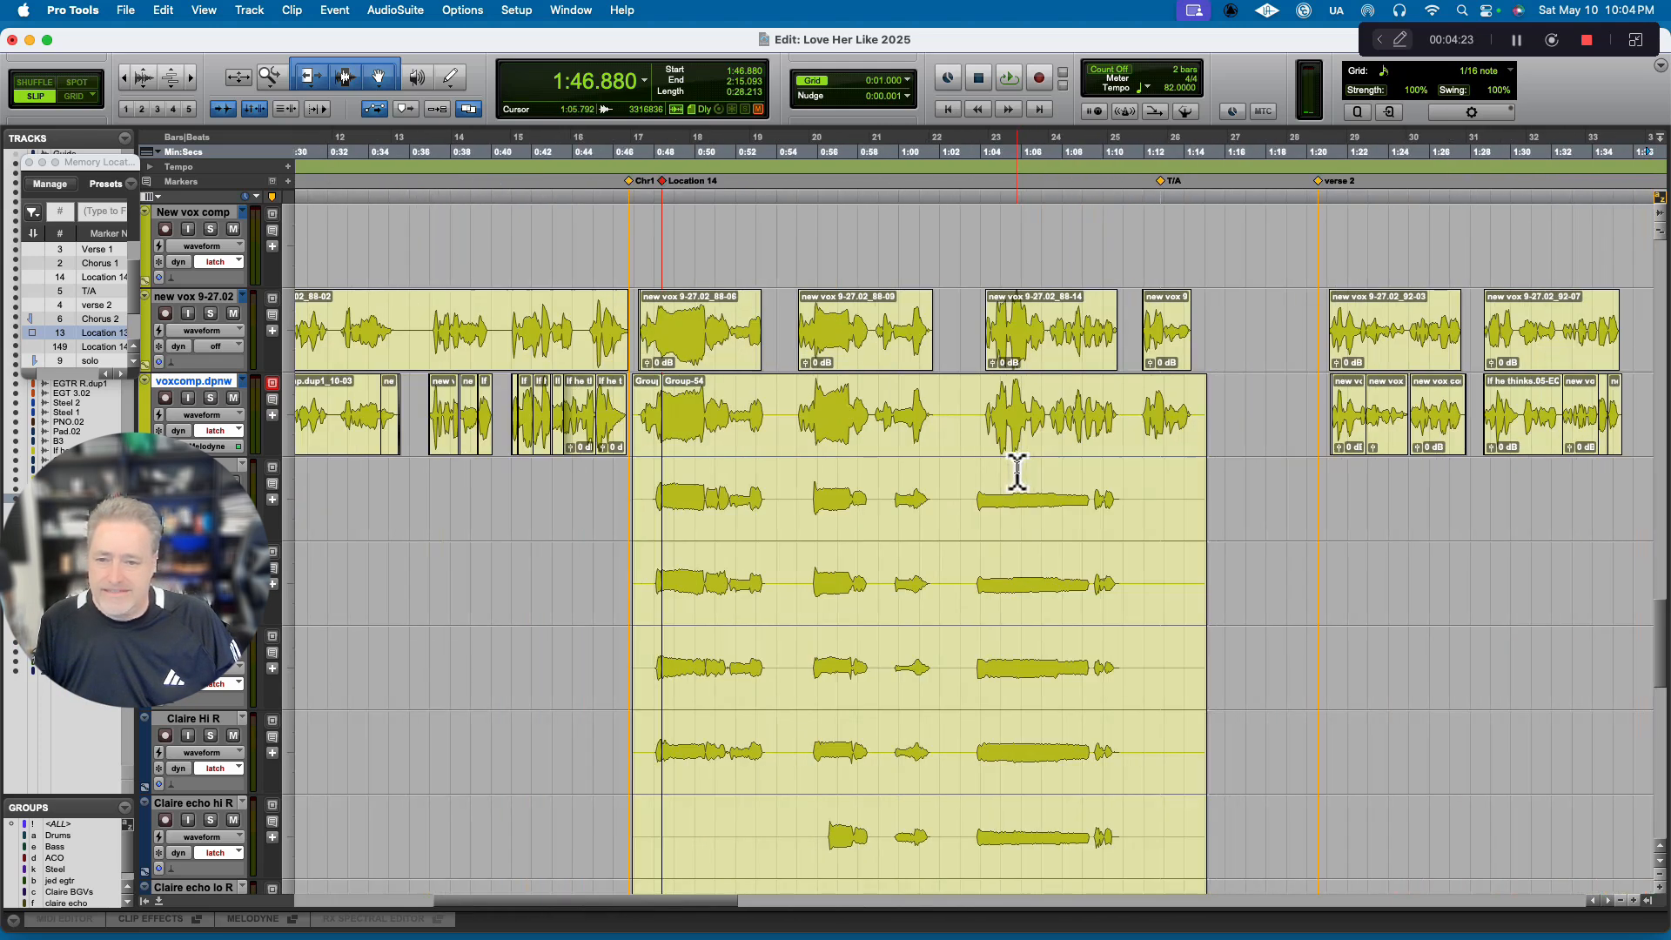
pyautogui.click(633, 185)
pyautogui.press('space')
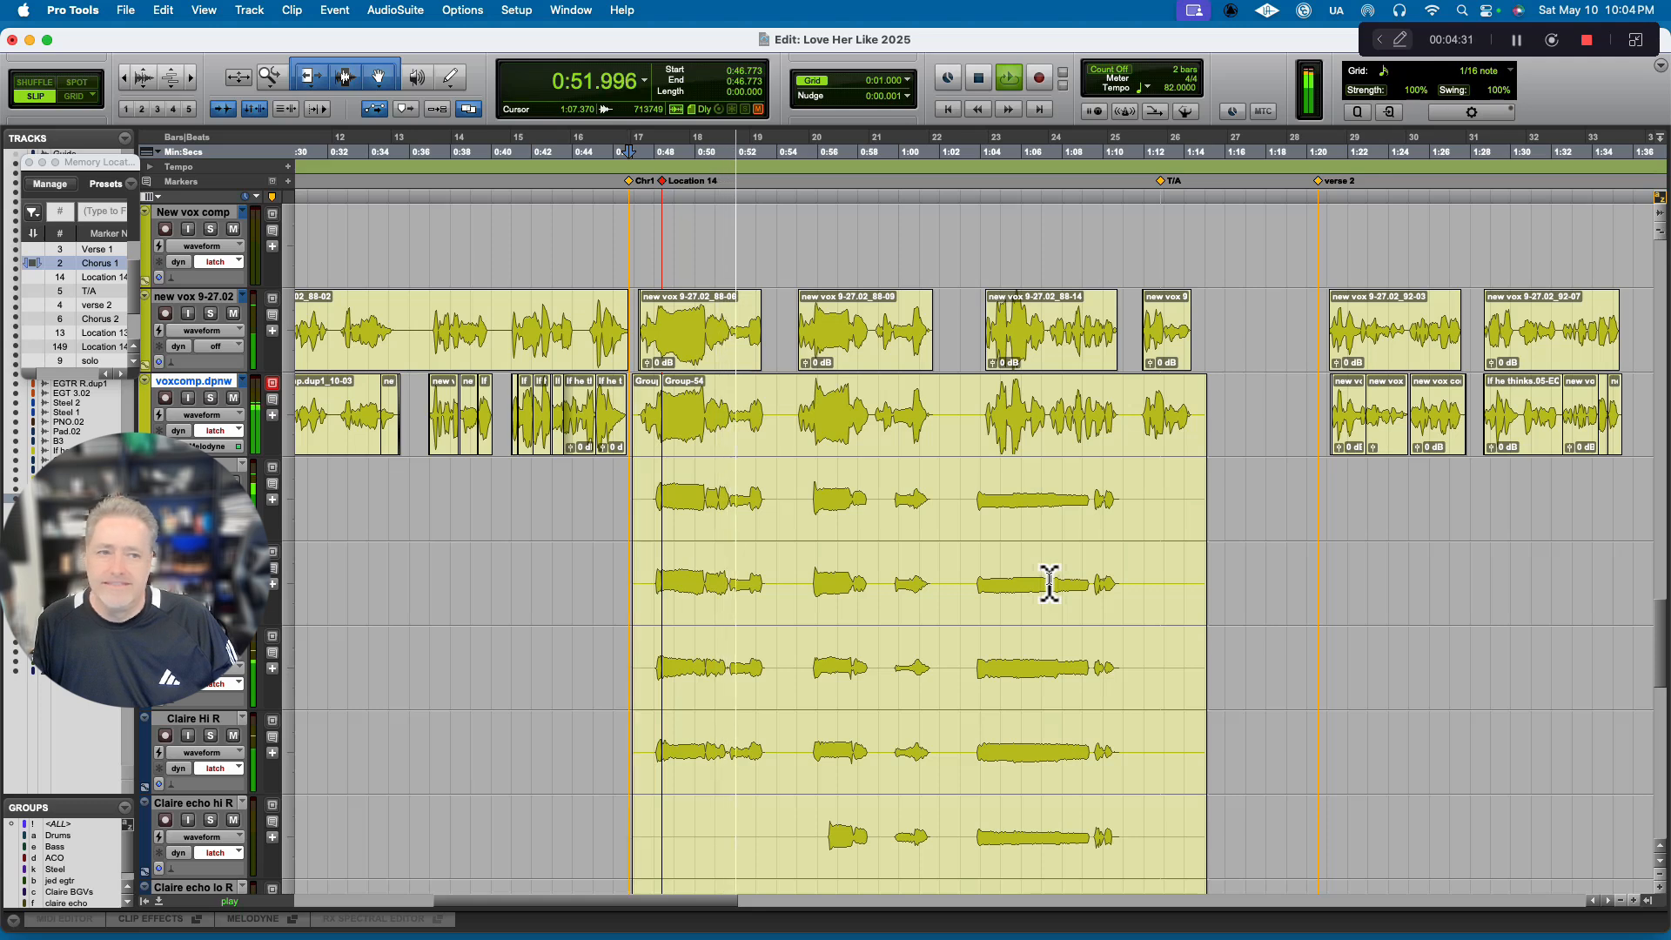
pyautogui.press('space')
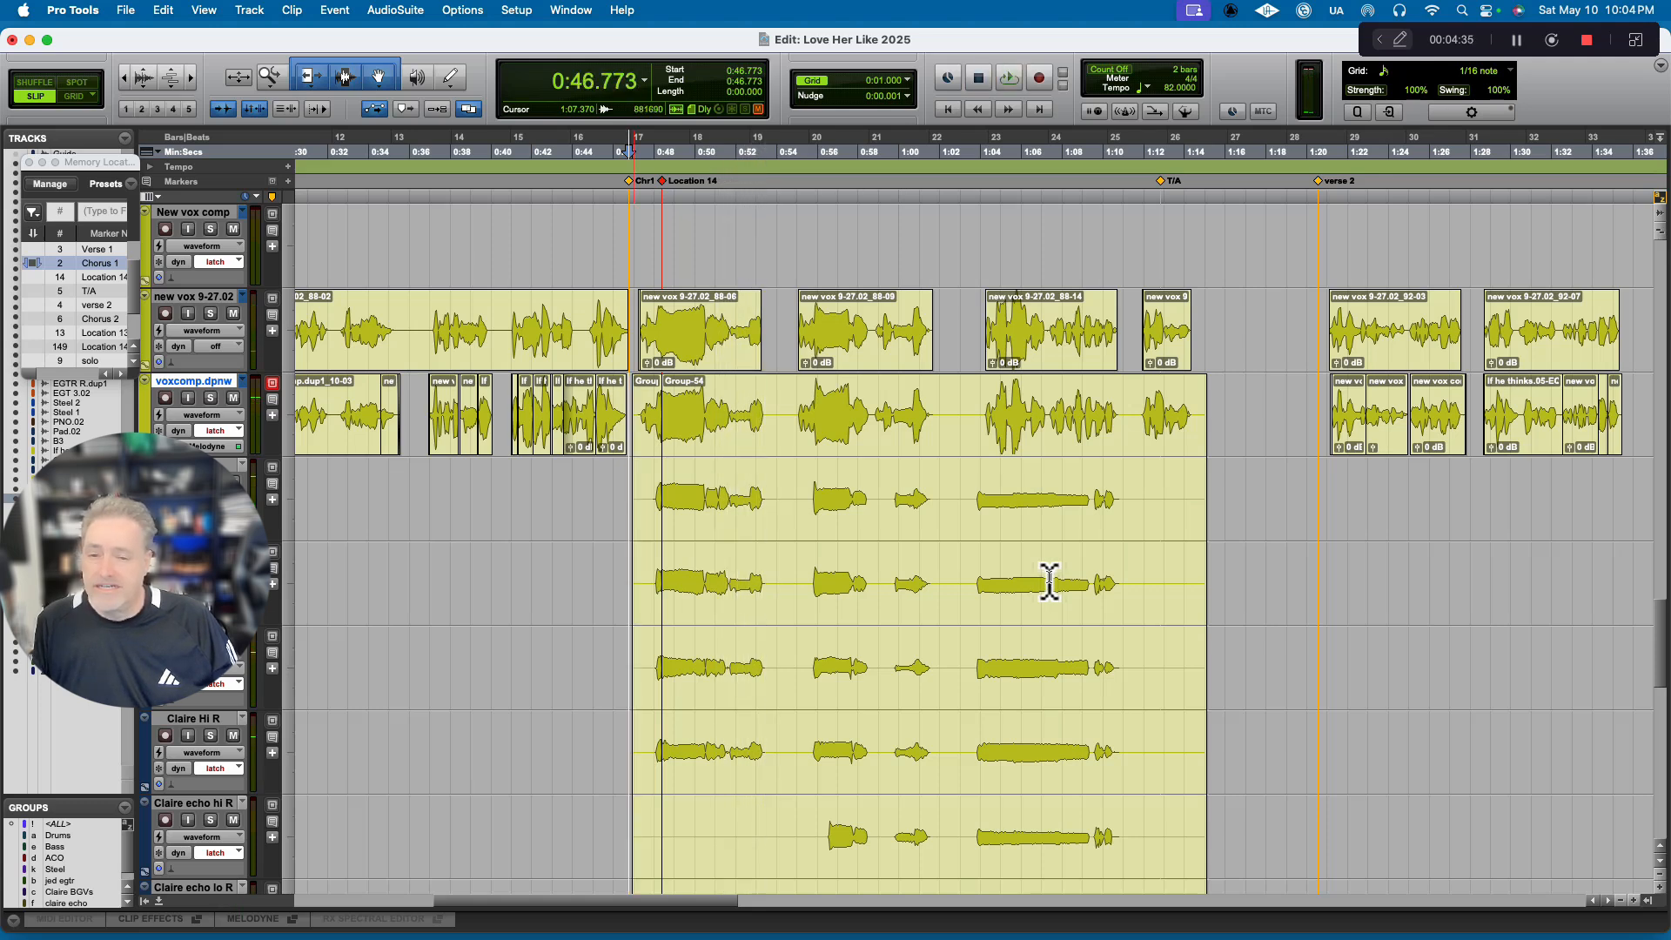
pyautogui.hscroll(10, 1044, 579)
pyautogui.hscroll(4, 1042, 575)
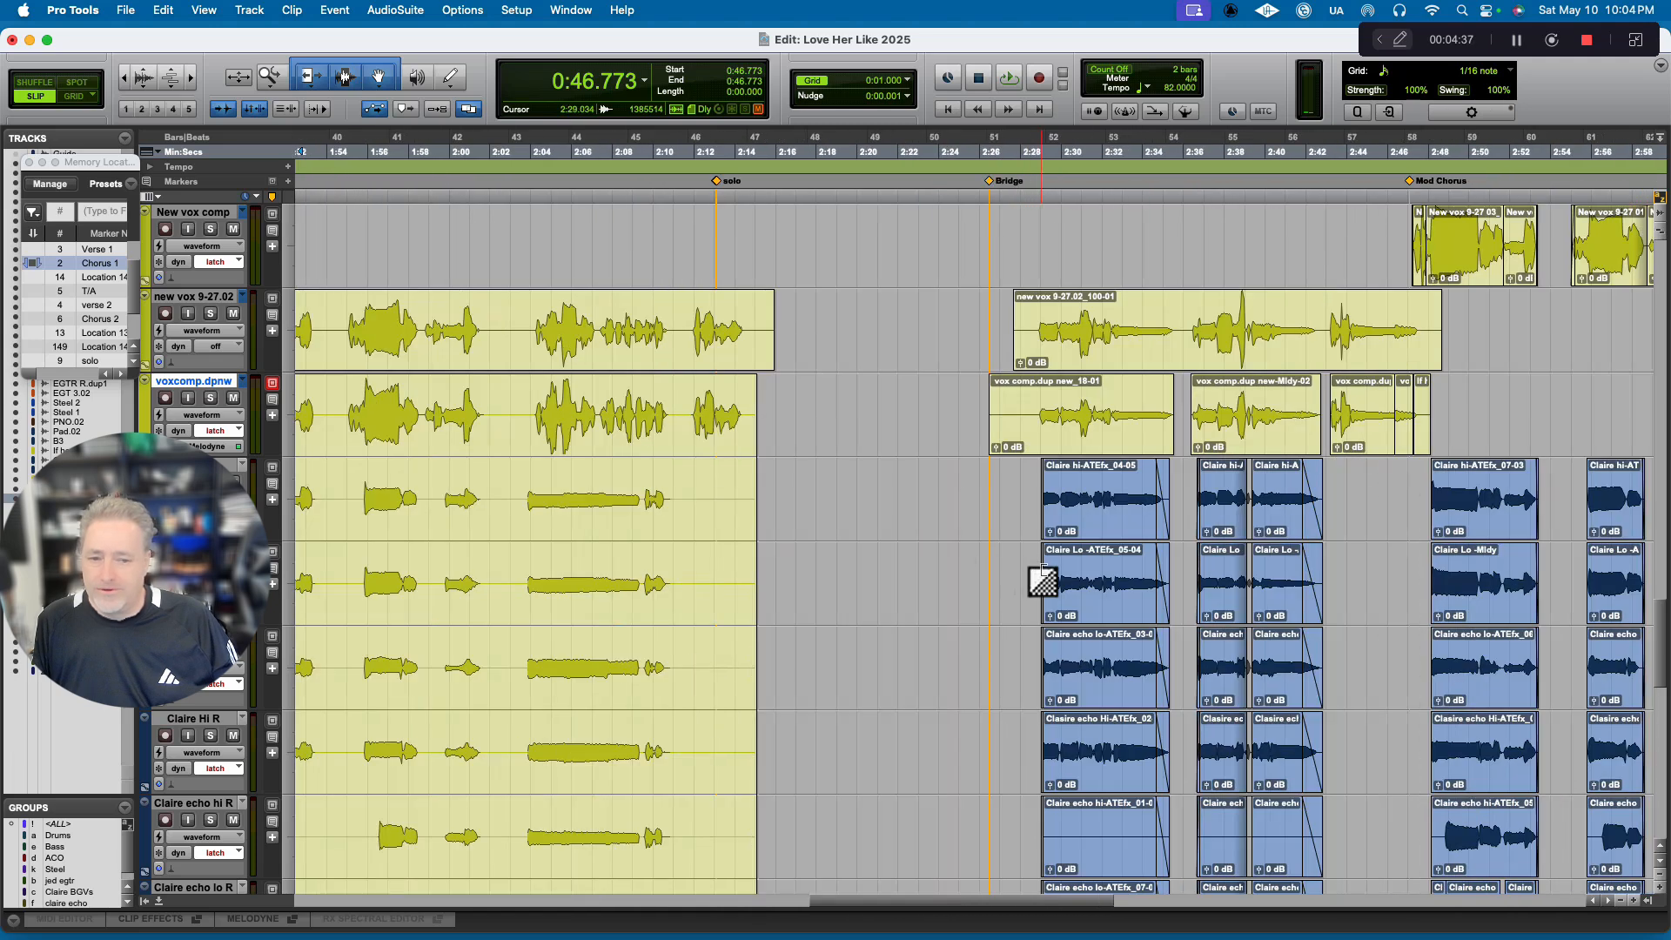